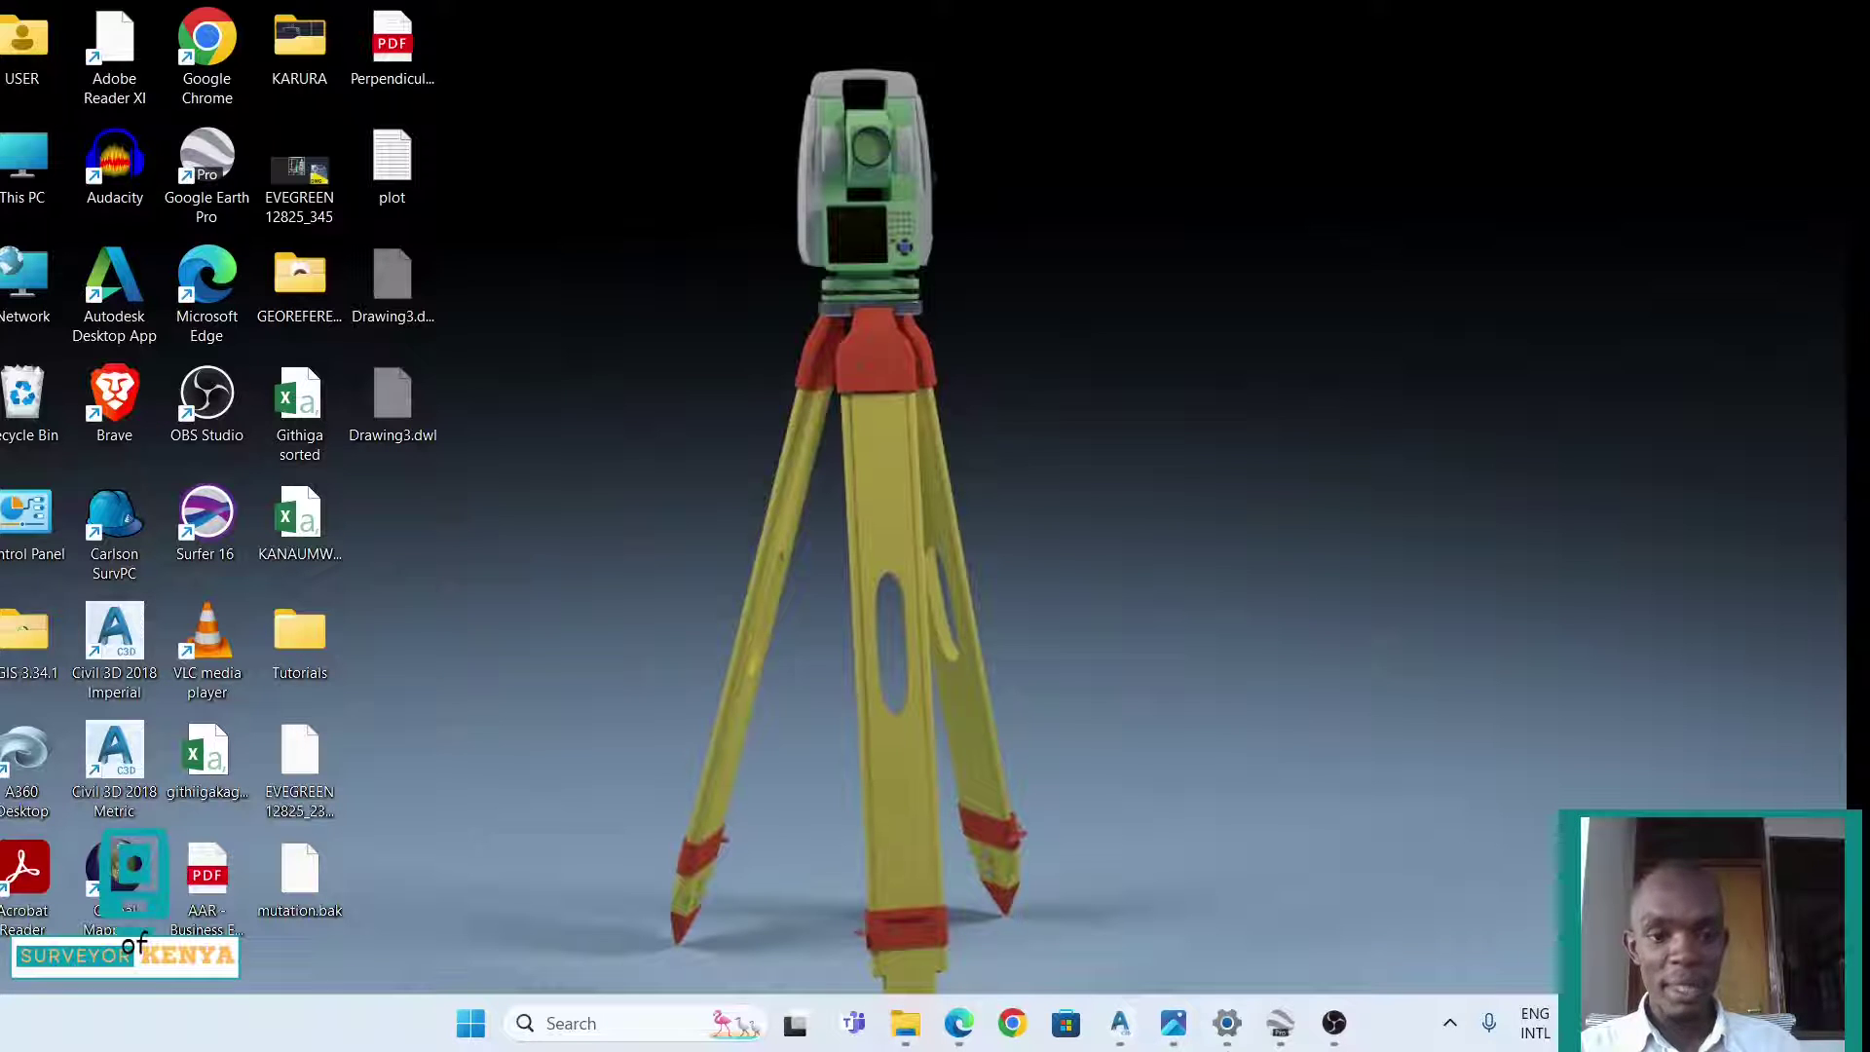
- Review the parcel sketch PDF in Edge, then return to the empty Drawing3.dwg
{"action": "left_click", "coordinate": [967, 1032]}
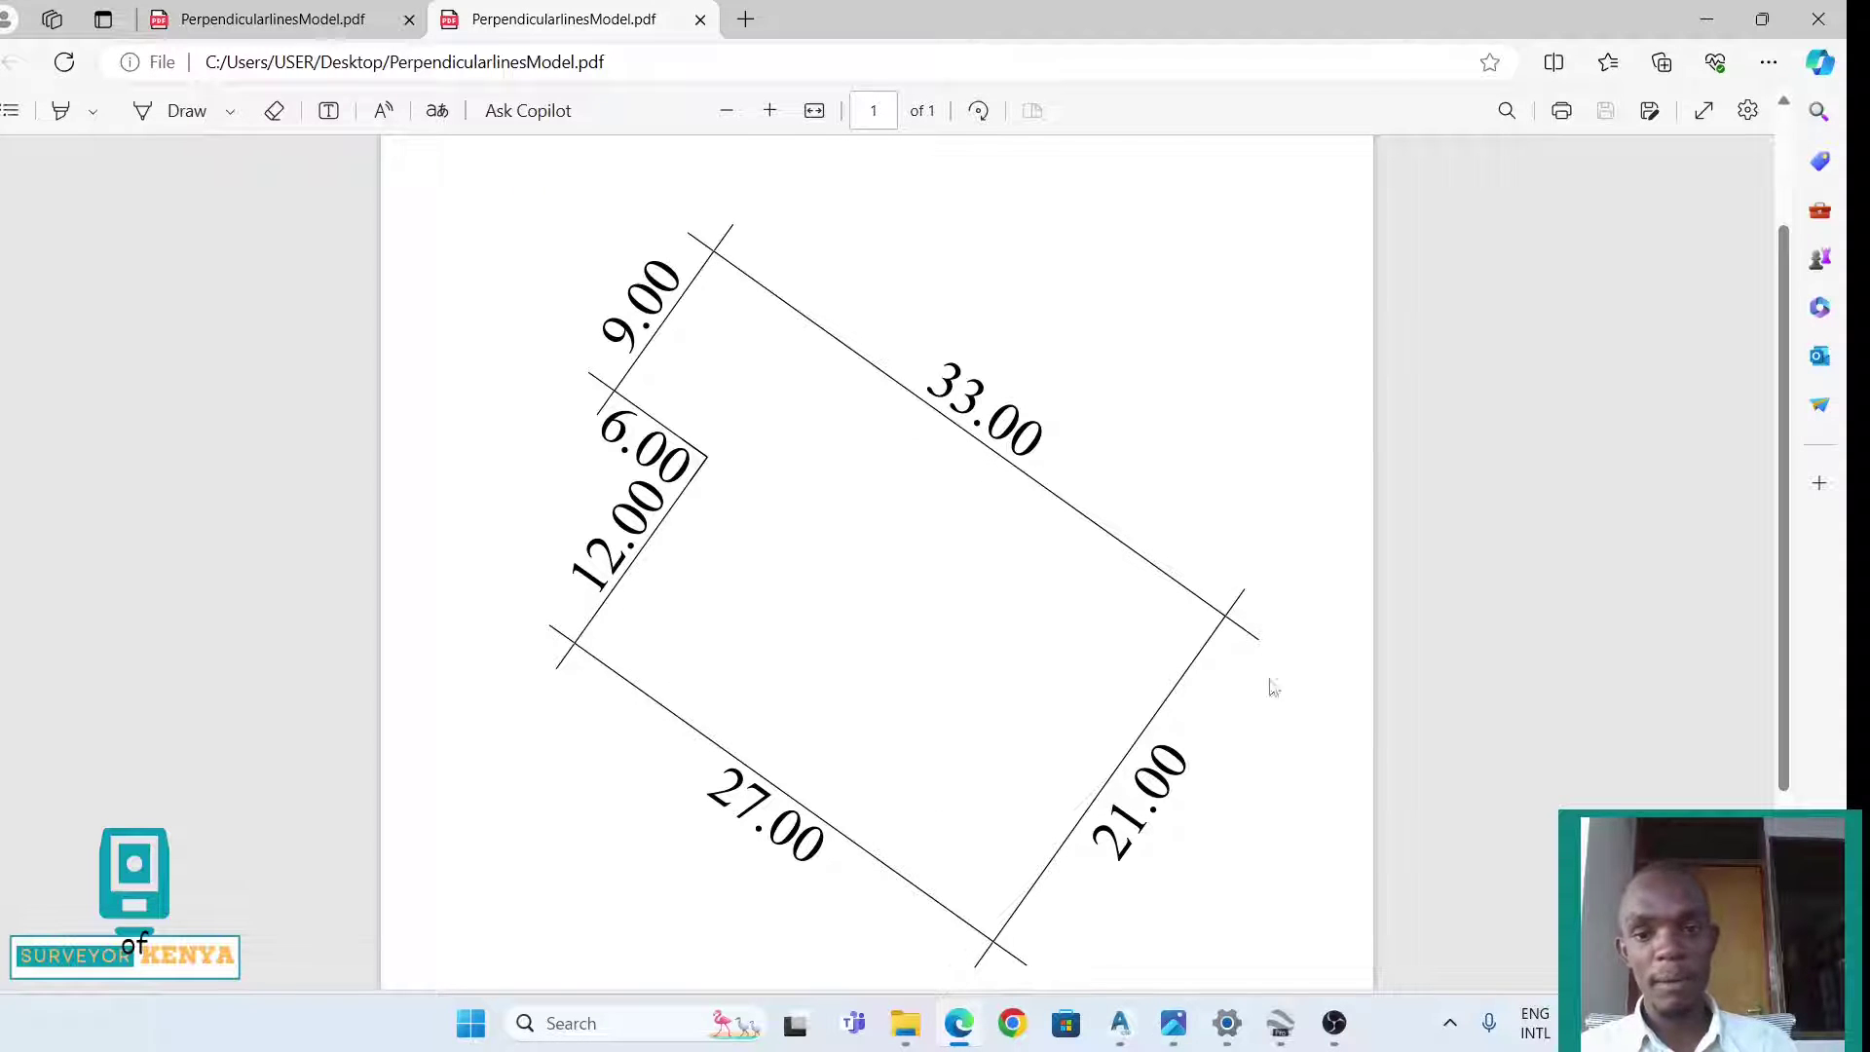
{"action": "left_click", "coordinate": [1707, 18]}
{"action": "left_click", "coordinate": [1122, 1025]}
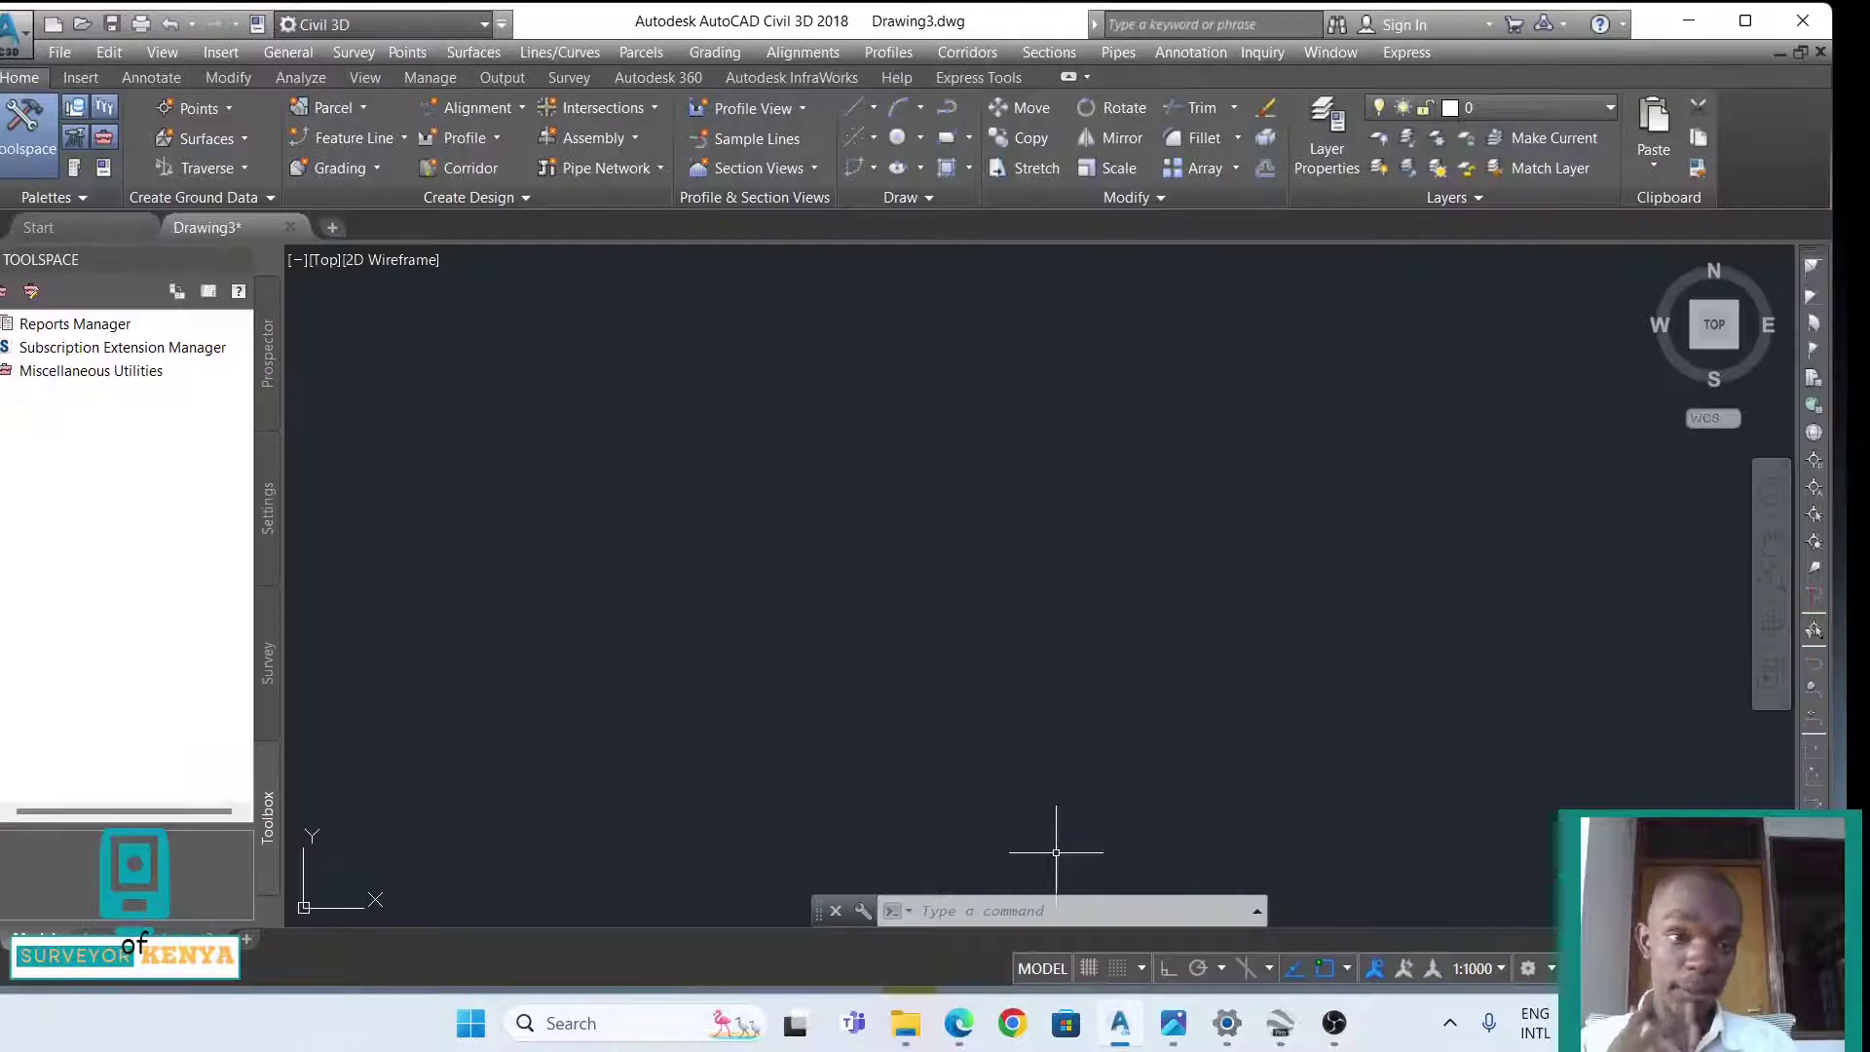
- Draw a single diagonal line sloping from the lower right up to the upper left
{"action": "left_click", "coordinate": [851, 116]}
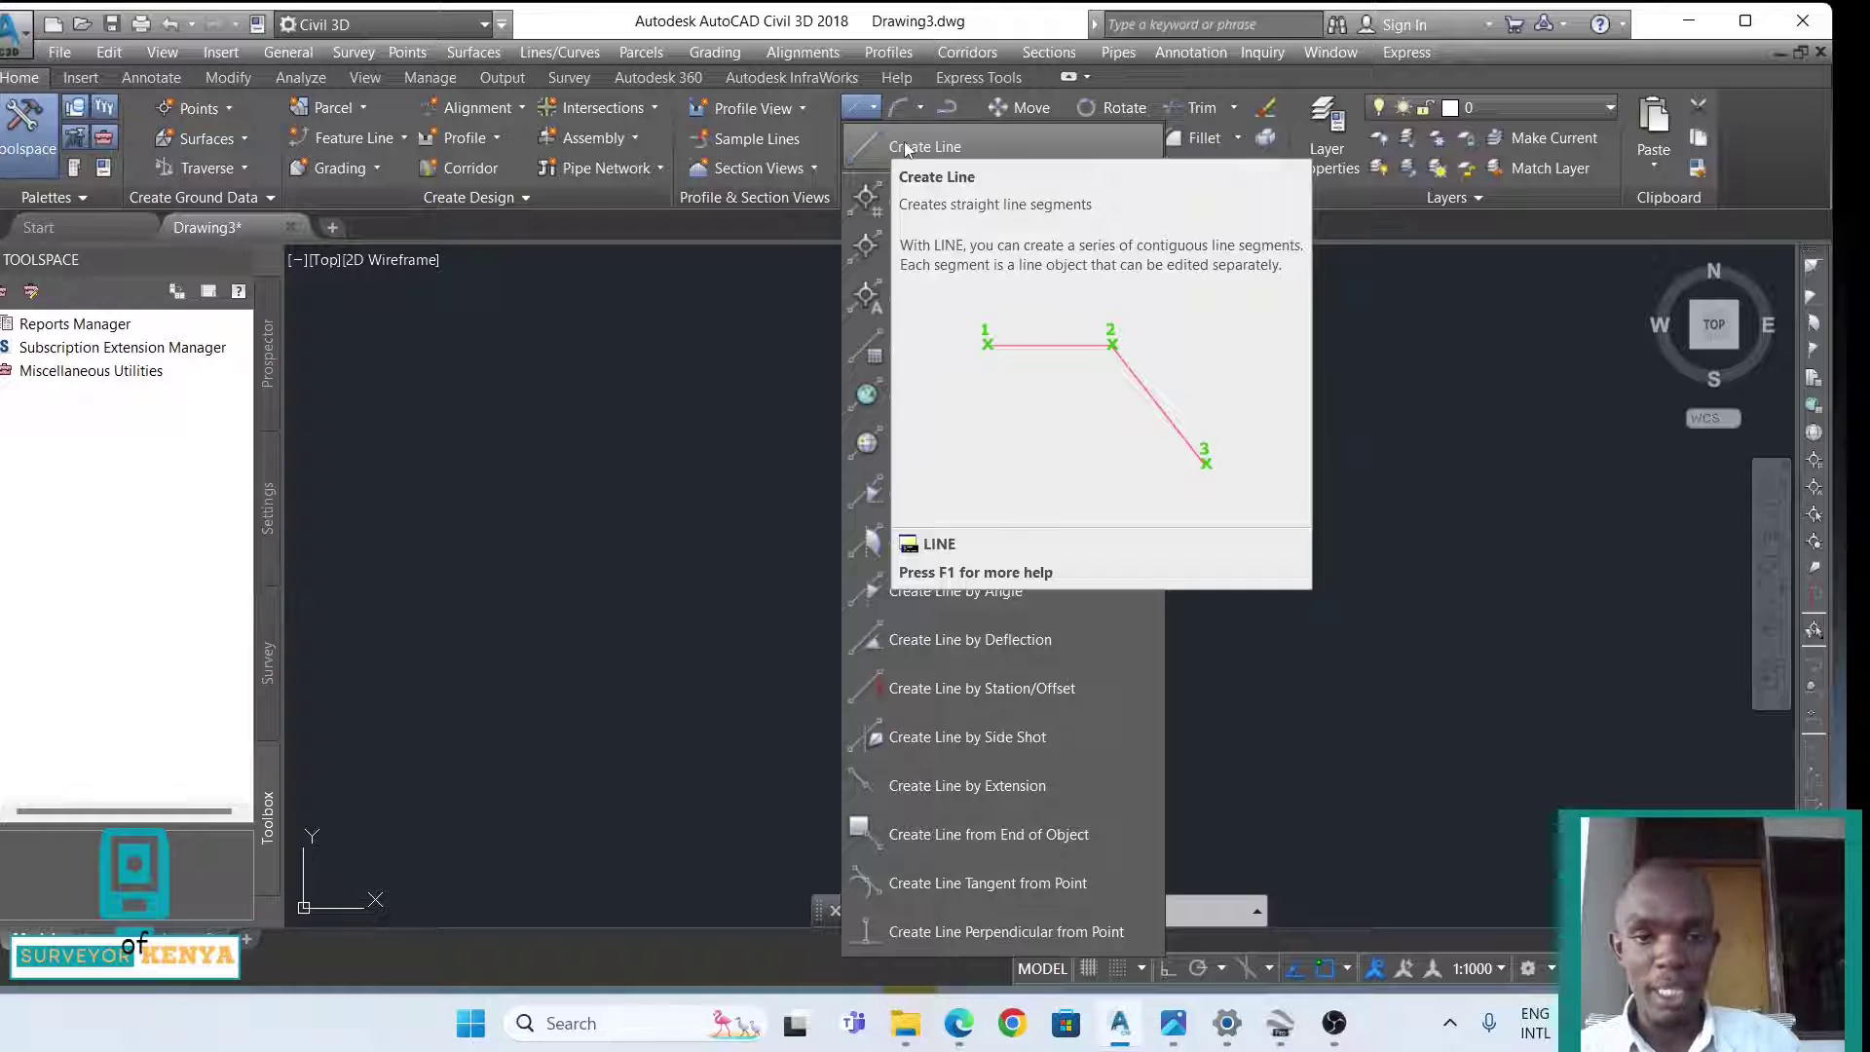
{"action": "left_click", "coordinate": [904, 146]}
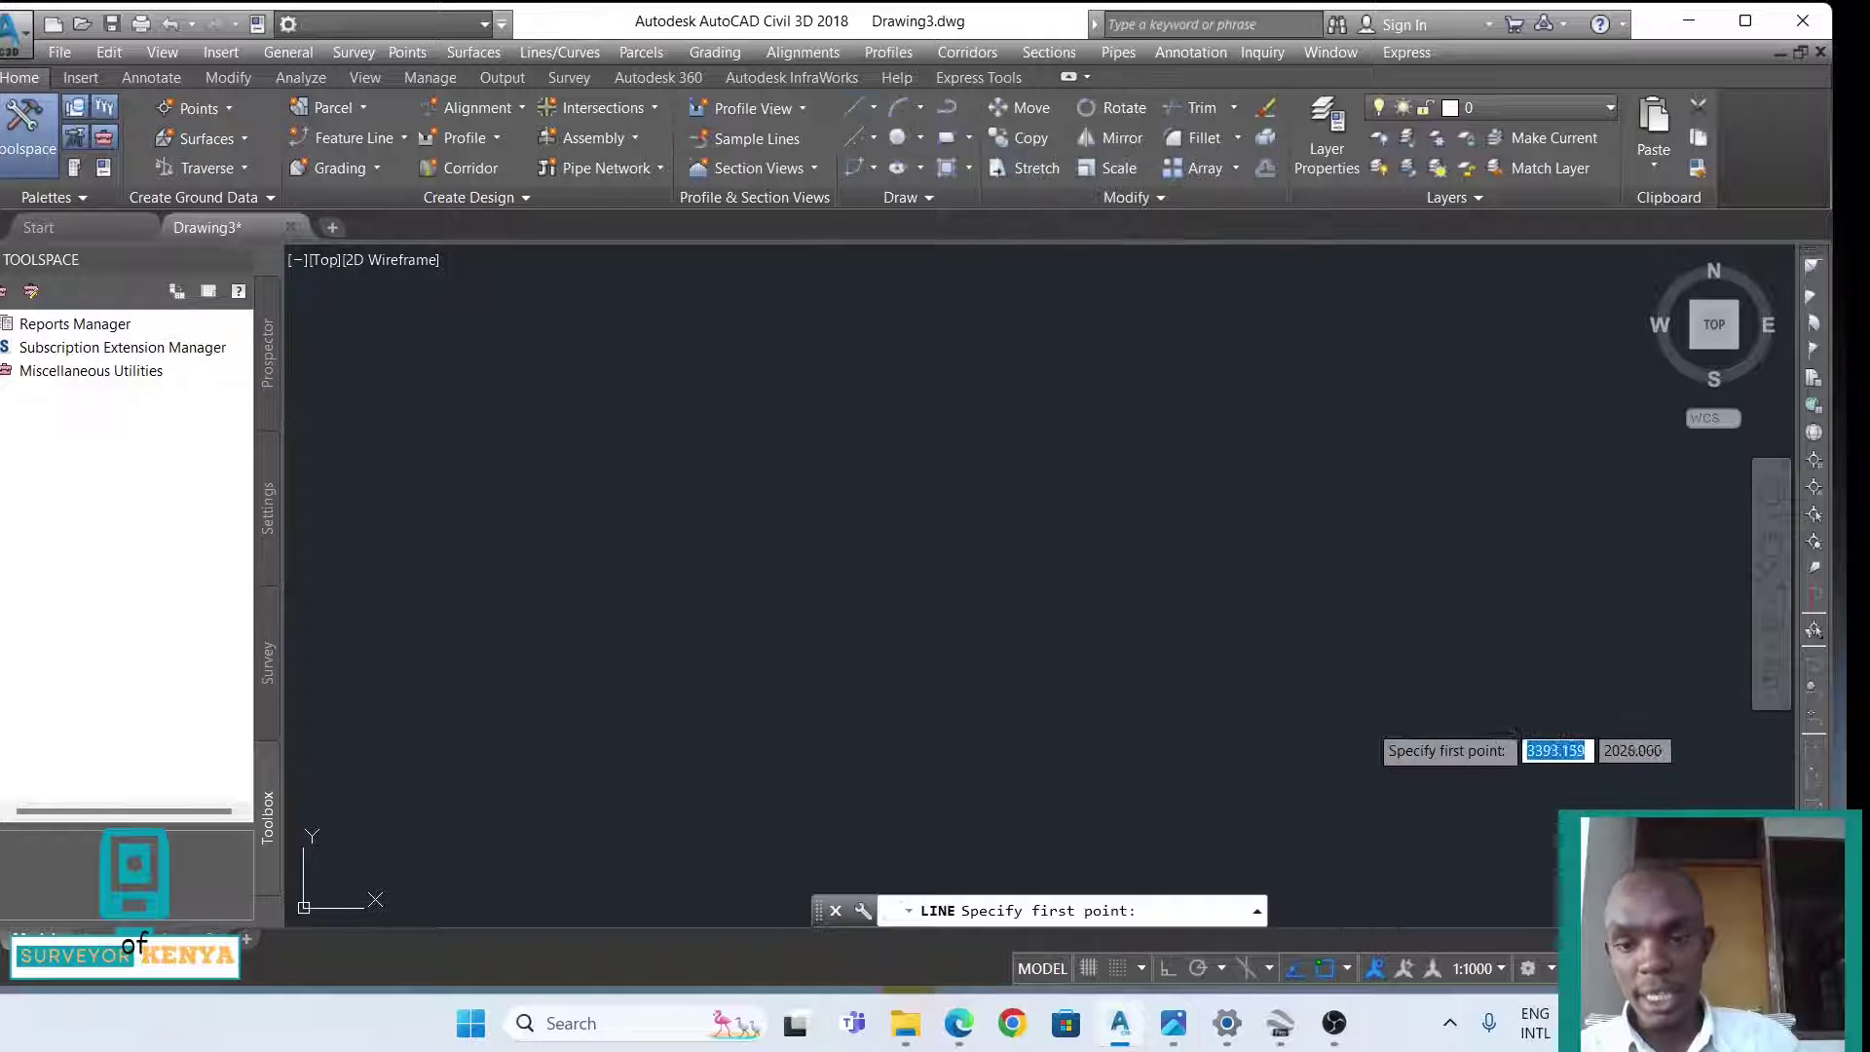
{"action": "left_click", "coordinate": [1369, 721]}
{"action": "left_click", "coordinate": [848, 495]}
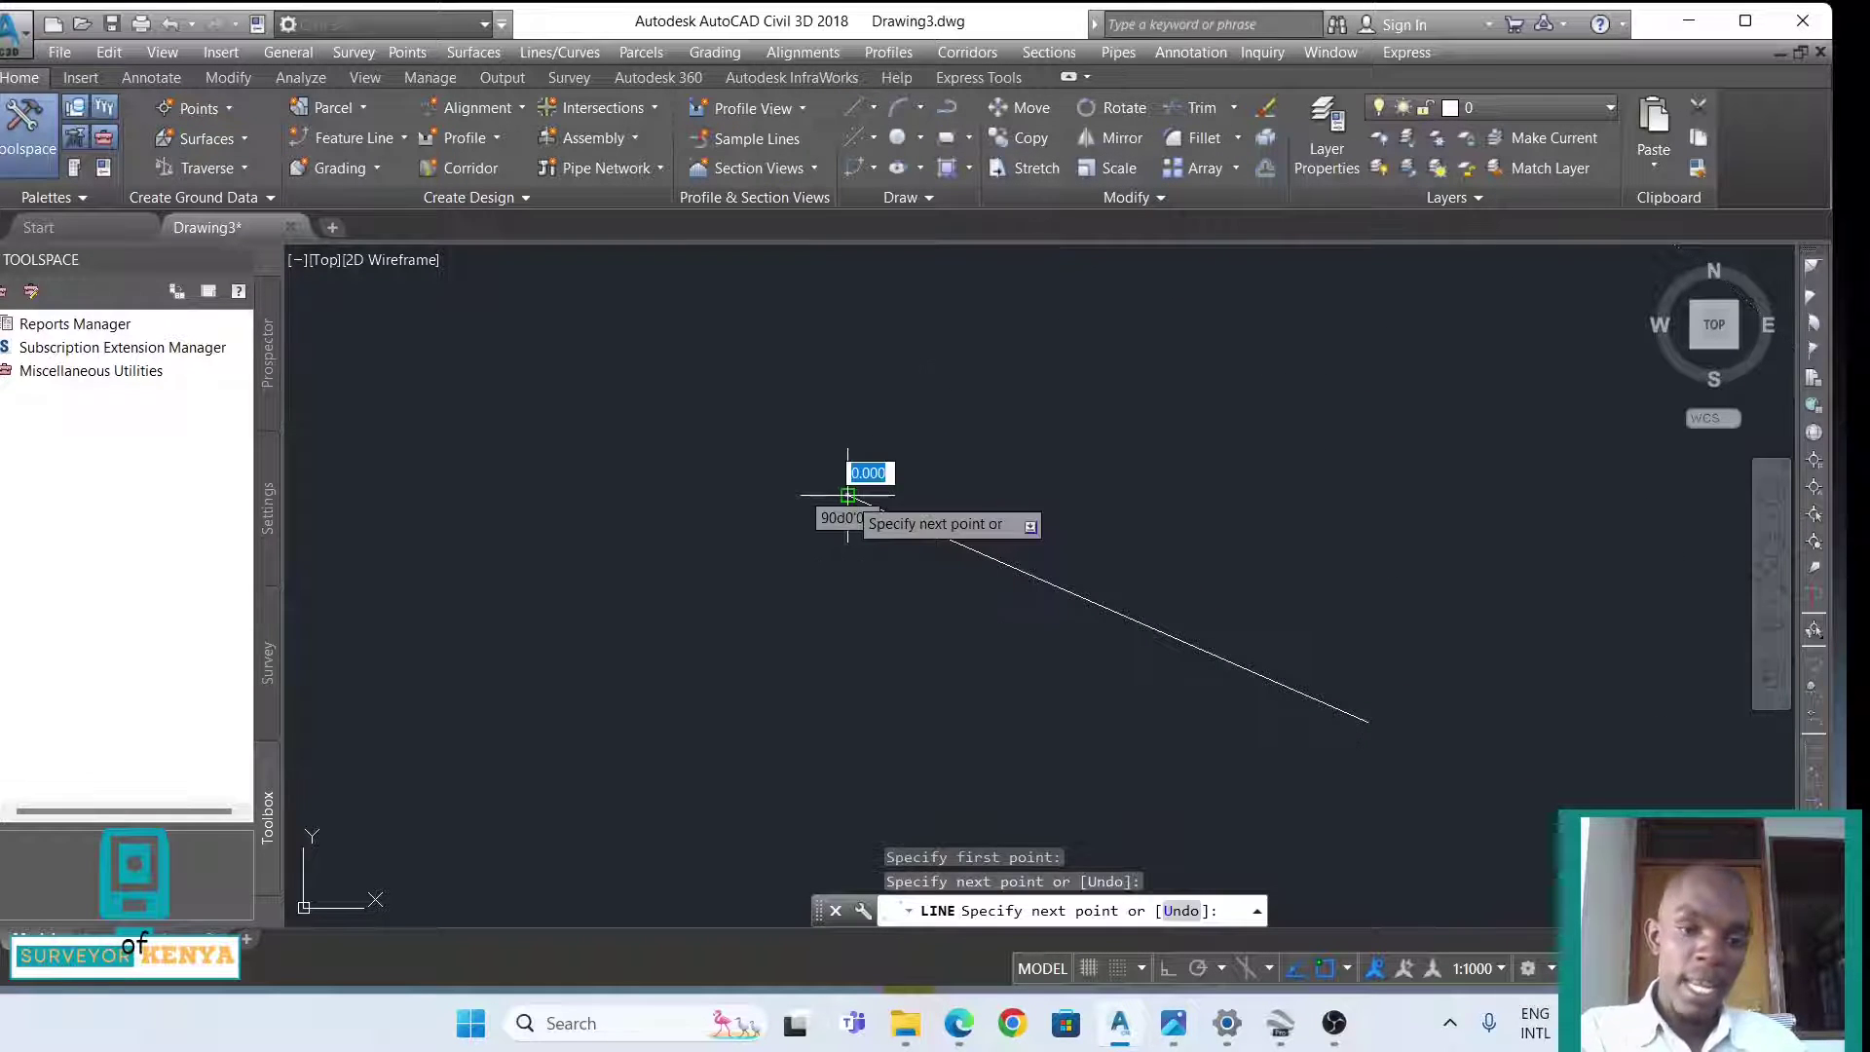
{"action": "key", "text": "Escape"}
{"action": "key", "text": "Escape"}
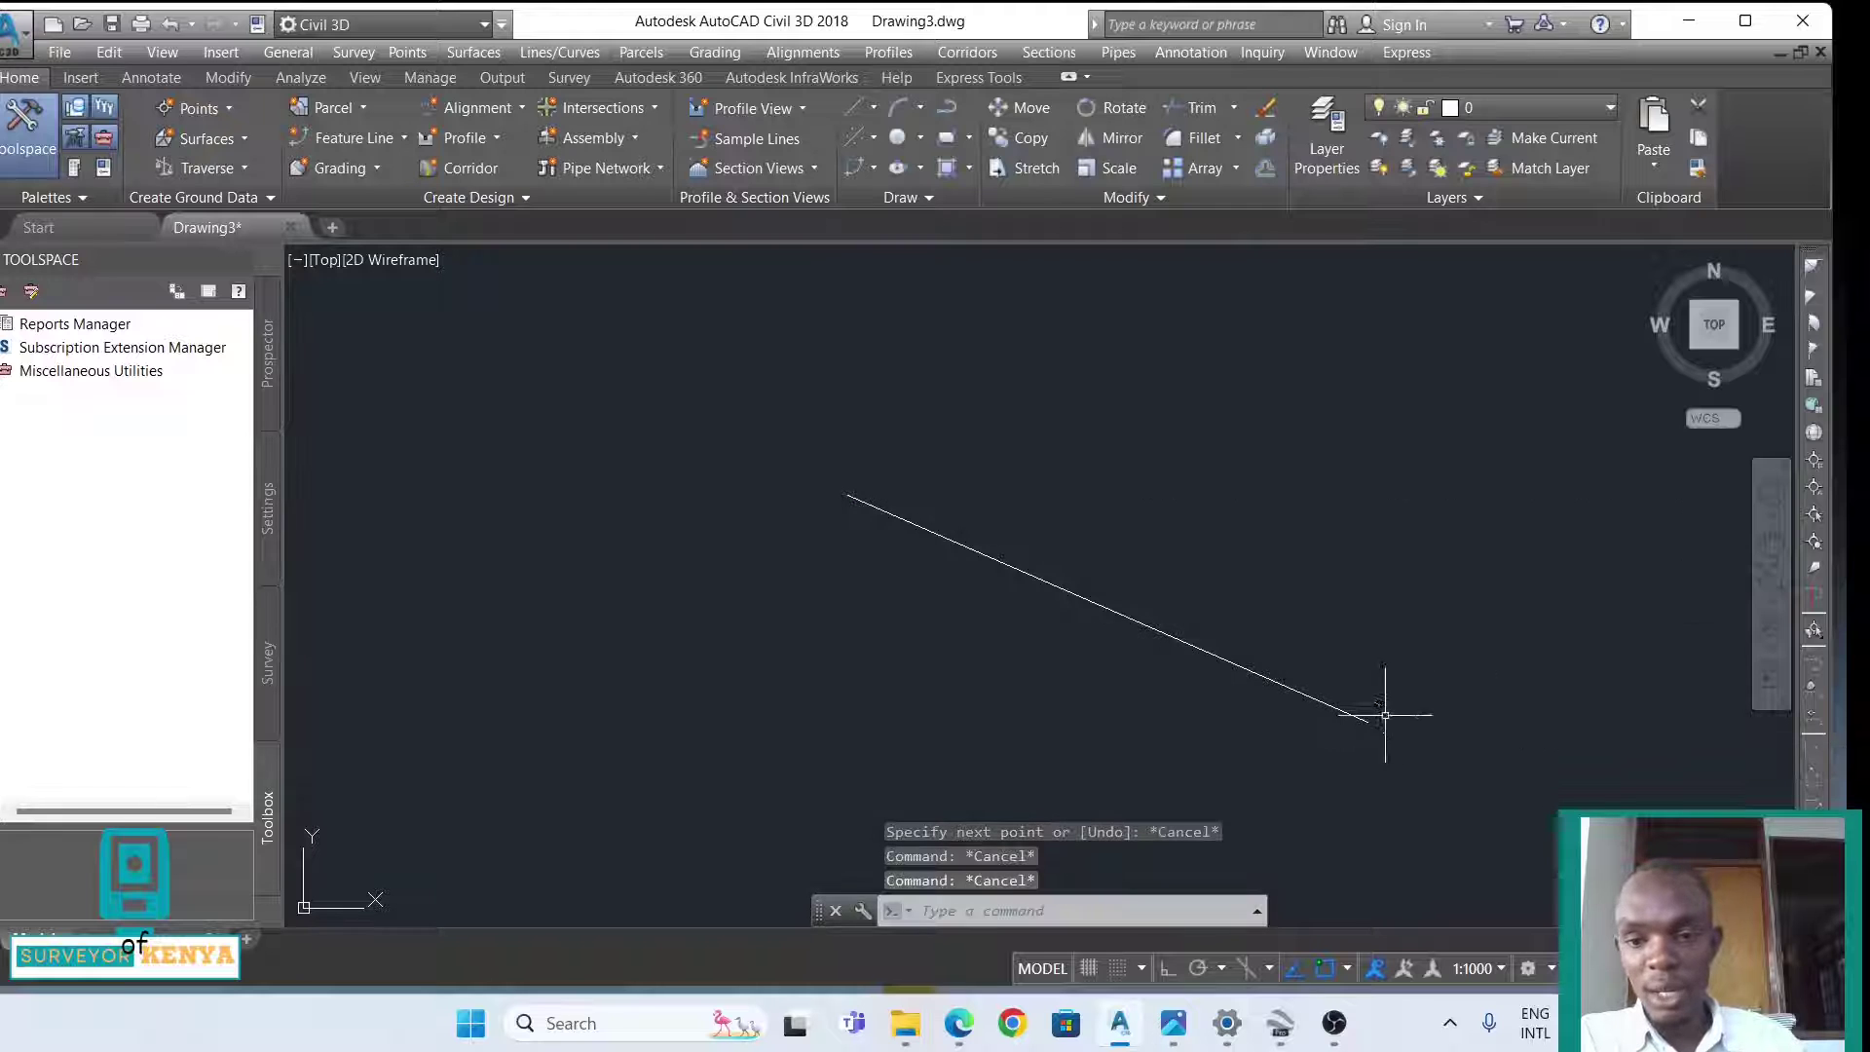
{"action": "left_click", "coordinate": [958, 1025]}
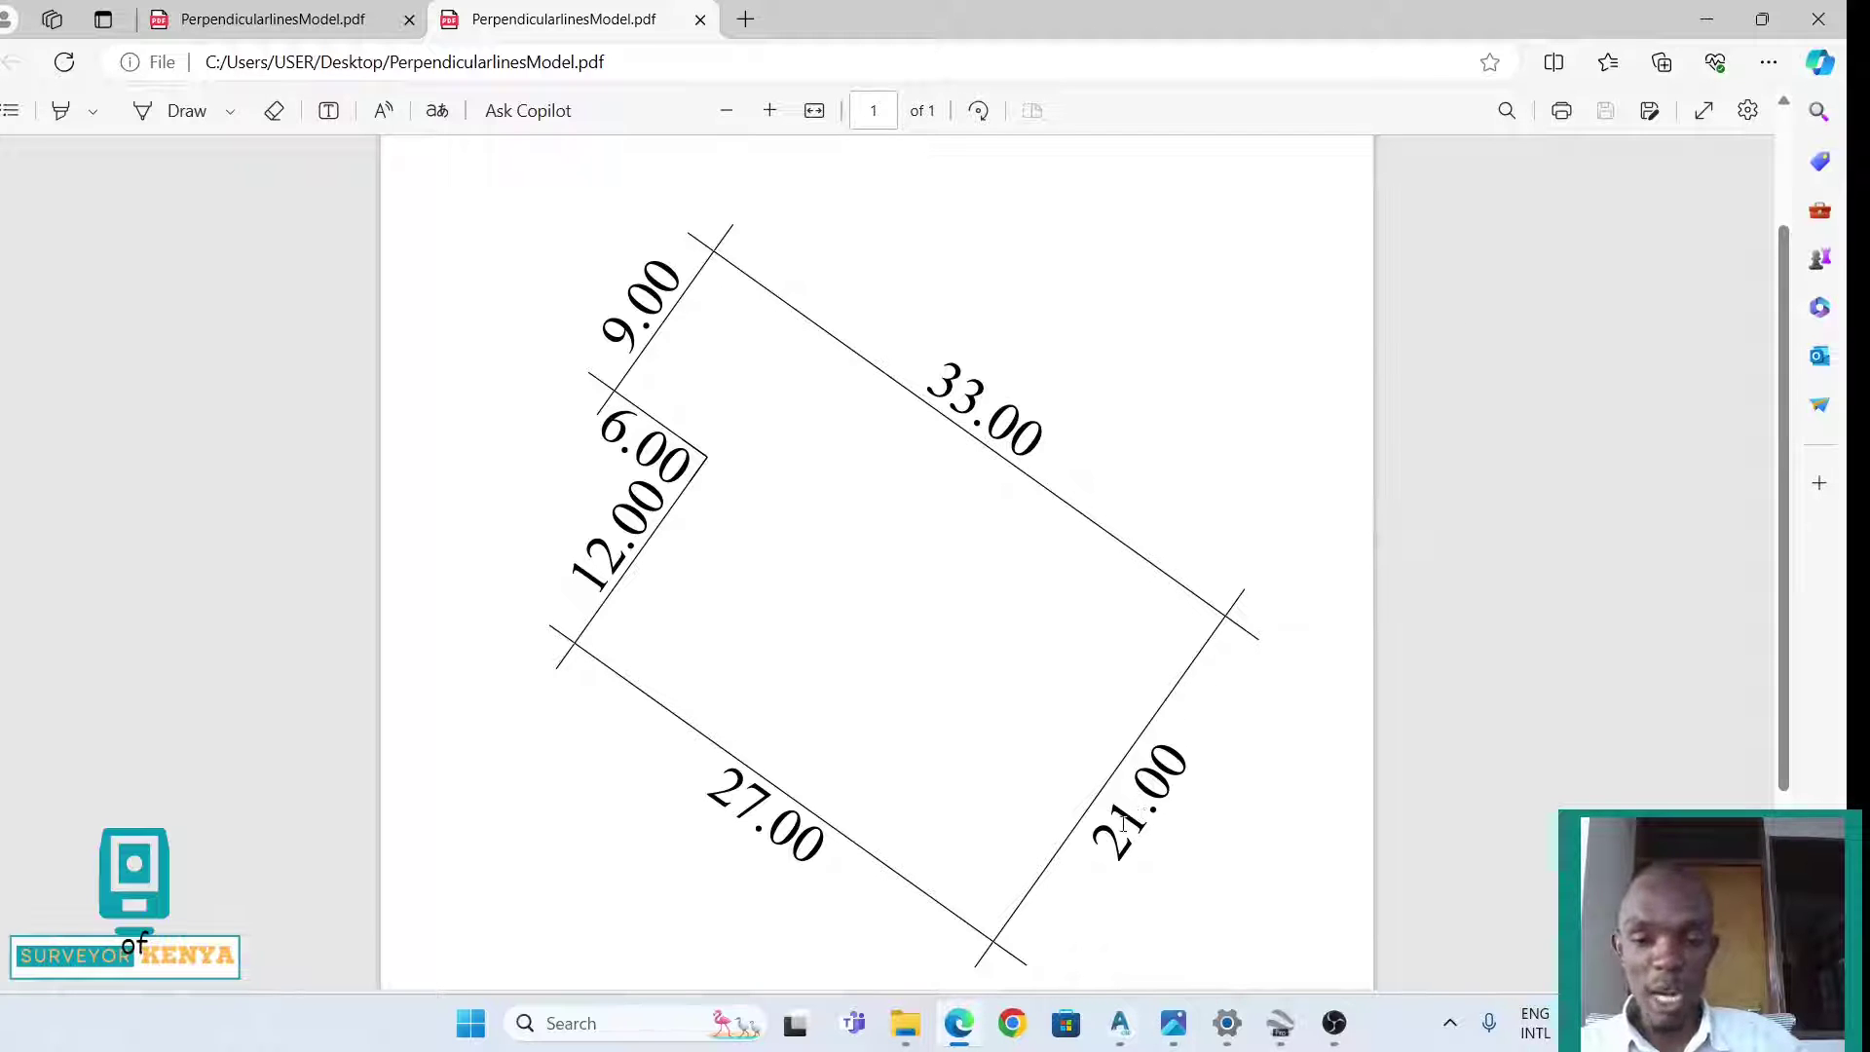
{"action": "left_click", "coordinate": [1138, 1018]}
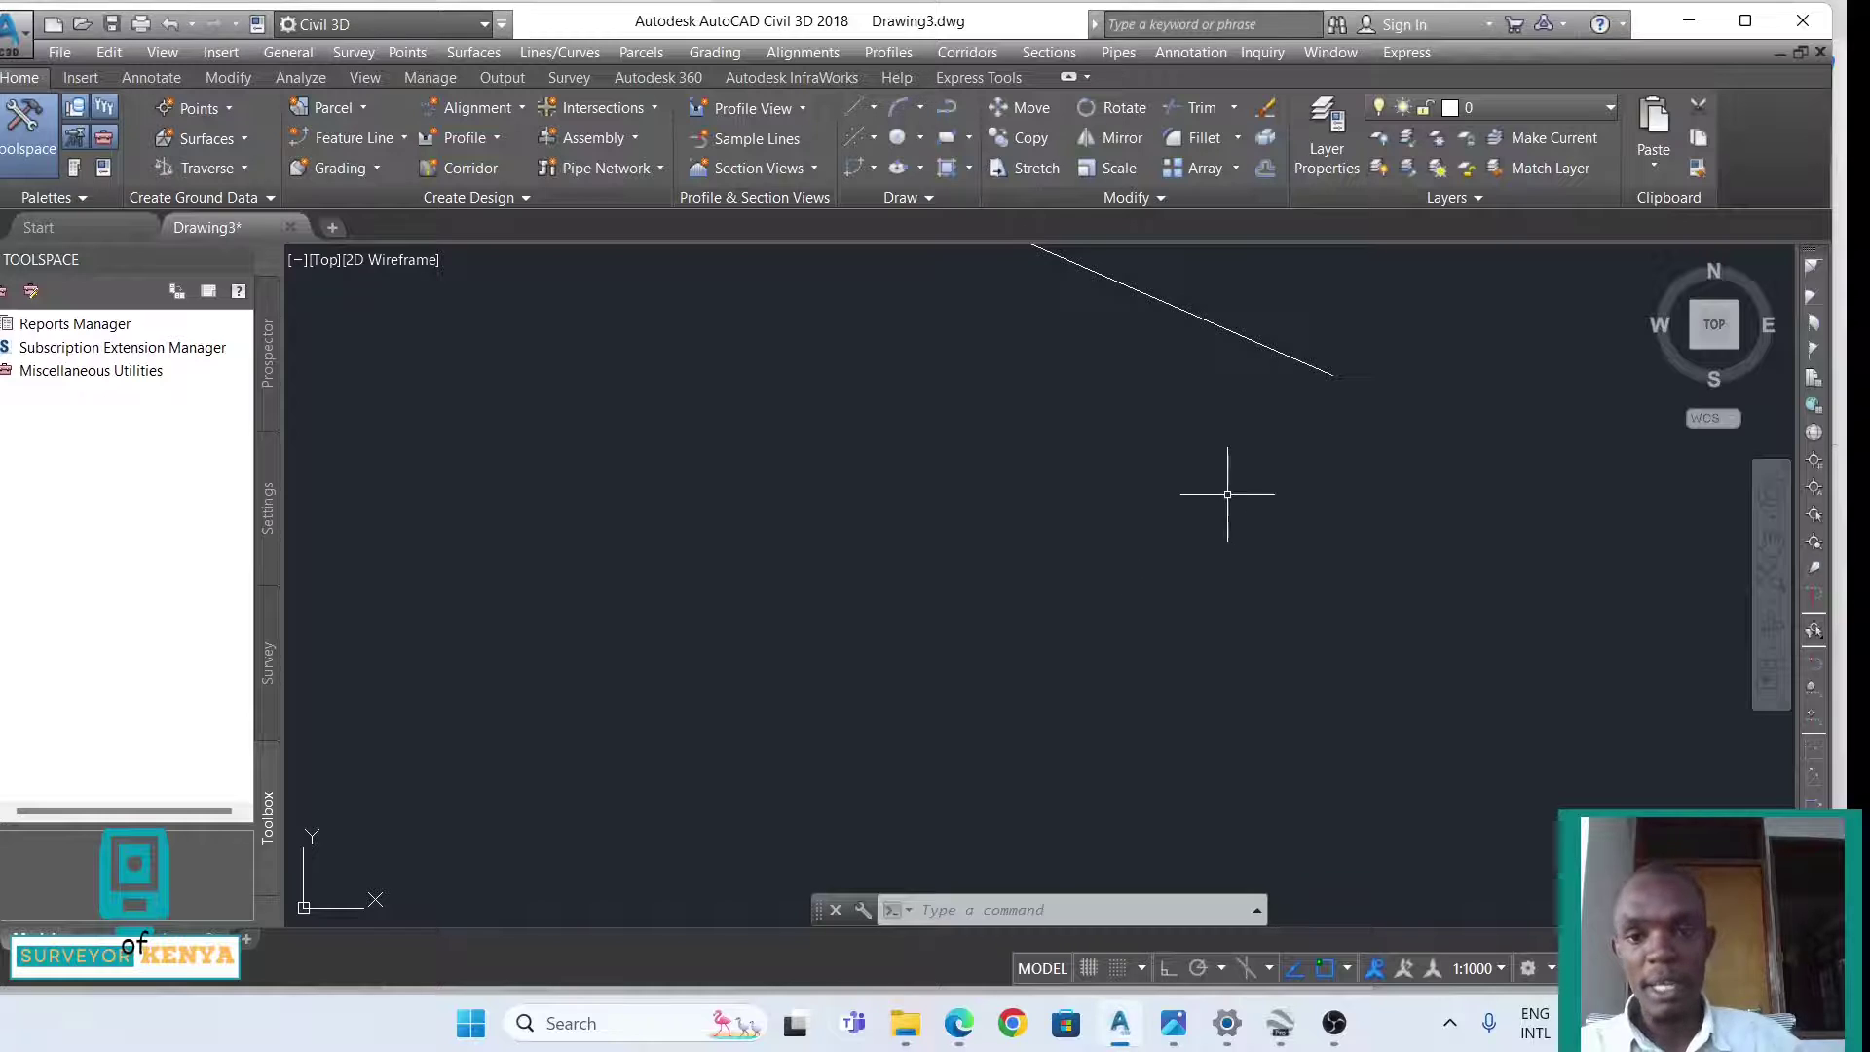
- Draw a 21 m line perpendicular to the diagonal line from its lower end (course S23°33'24"W)
{"action": "scroll", "coordinate": [1194, 530], "scroll_direction": "down", "scroll_amount": 2}
{"action": "middle_click_drag", "start_coordinate": [1194, 529], "coordinate": [1174, 592]}
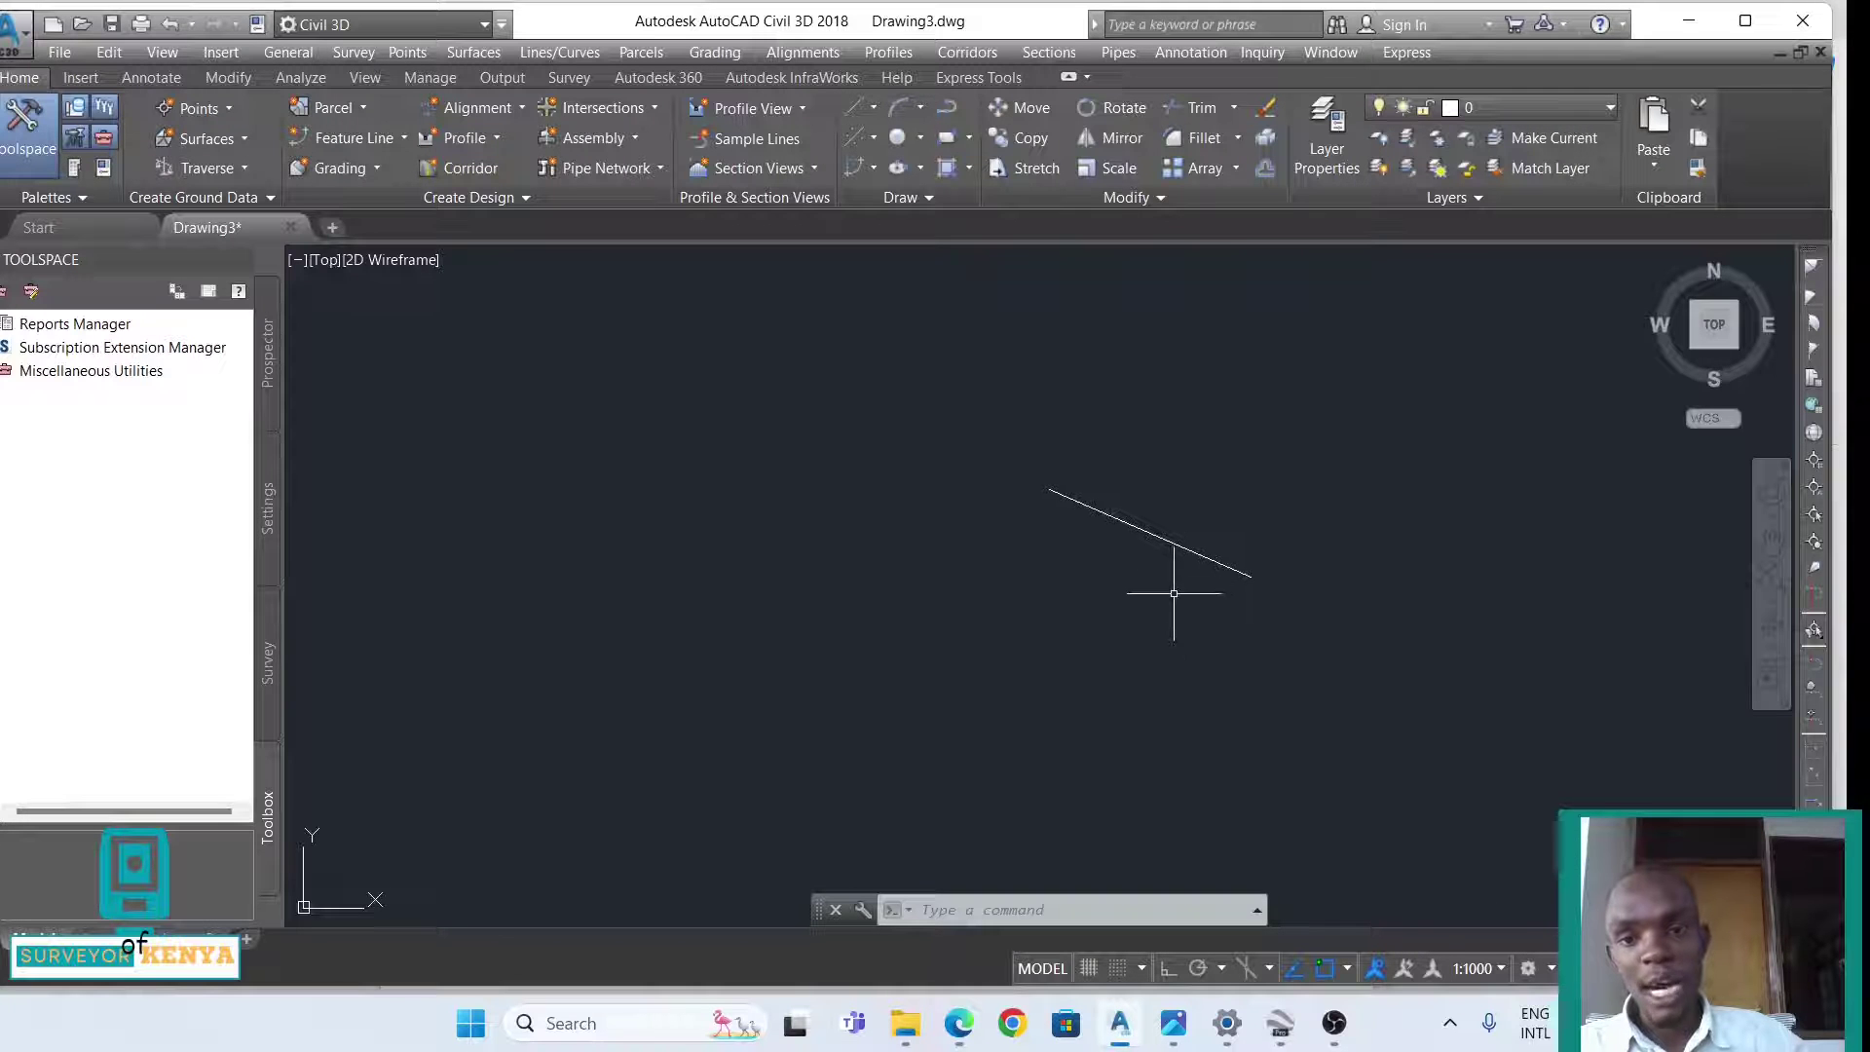
{"action": "left_click", "coordinate": [1170, 542]}
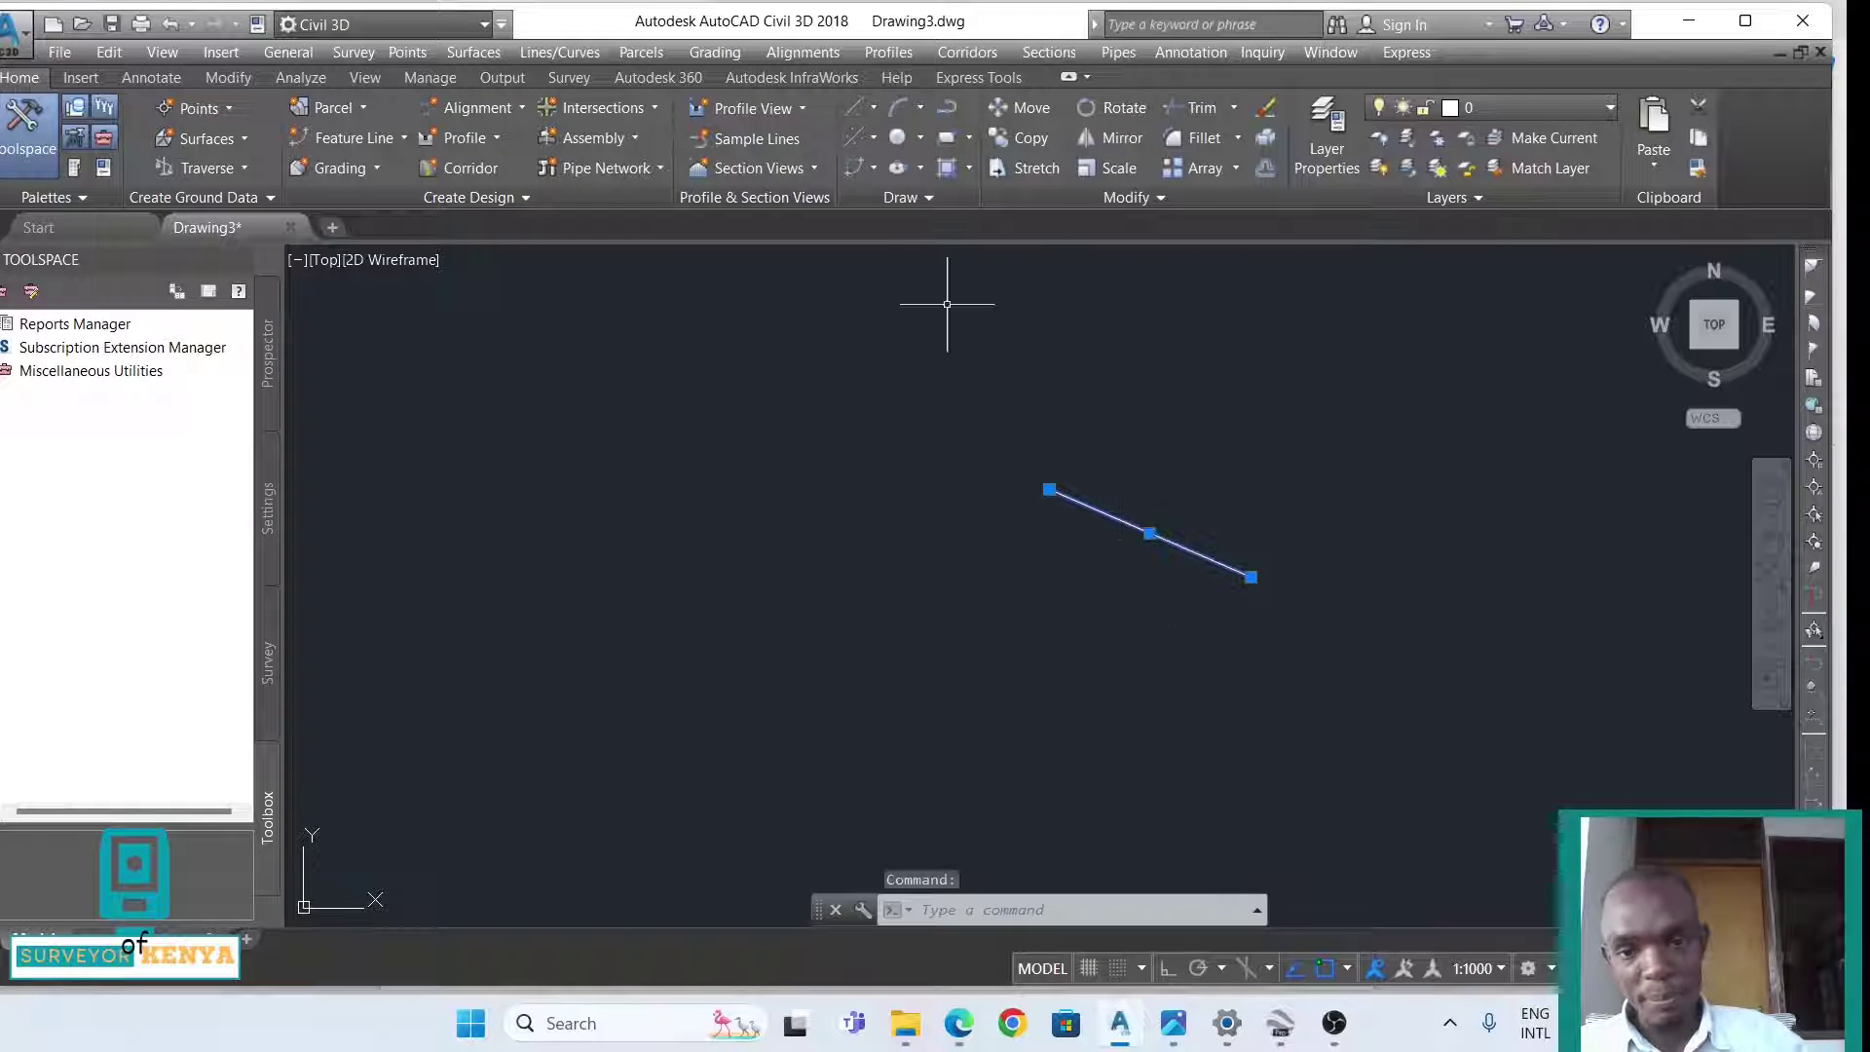
{"action": "left_click", "coordinate": [878, 109]}
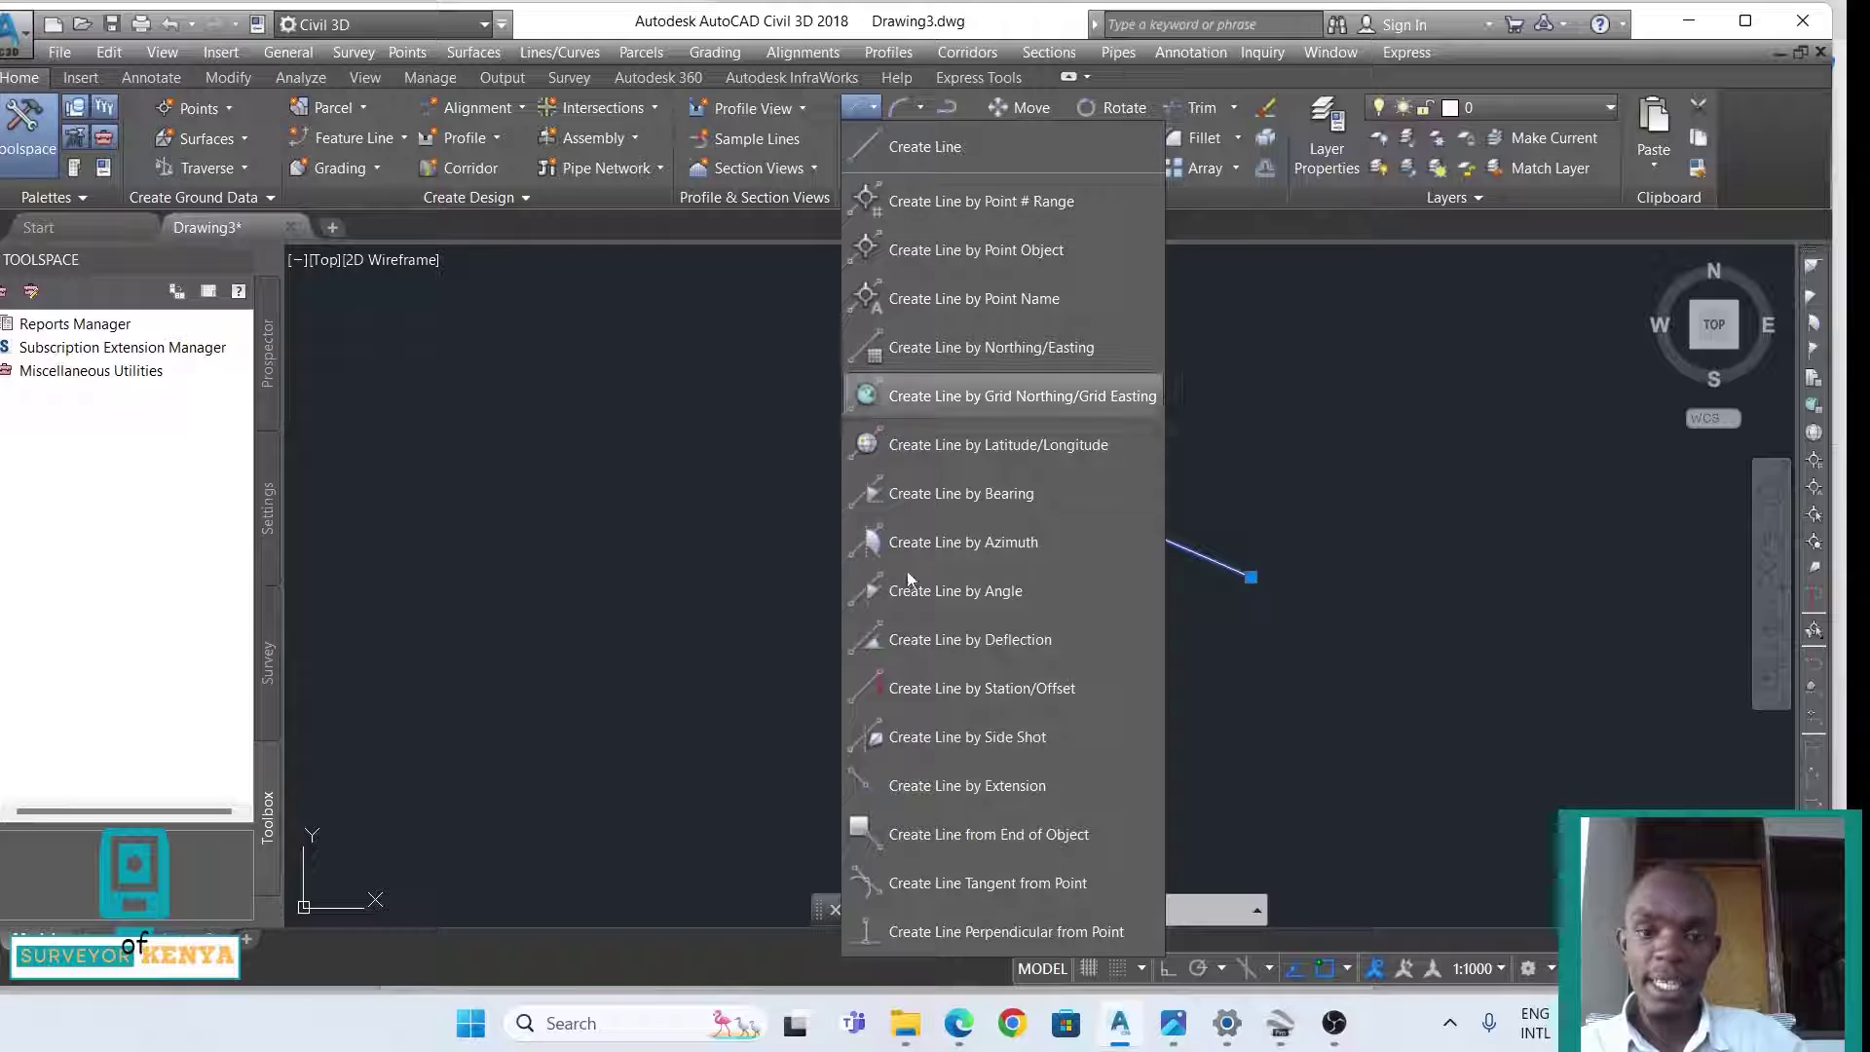
{"action": "left_click", "coordinate": [945, 939]}
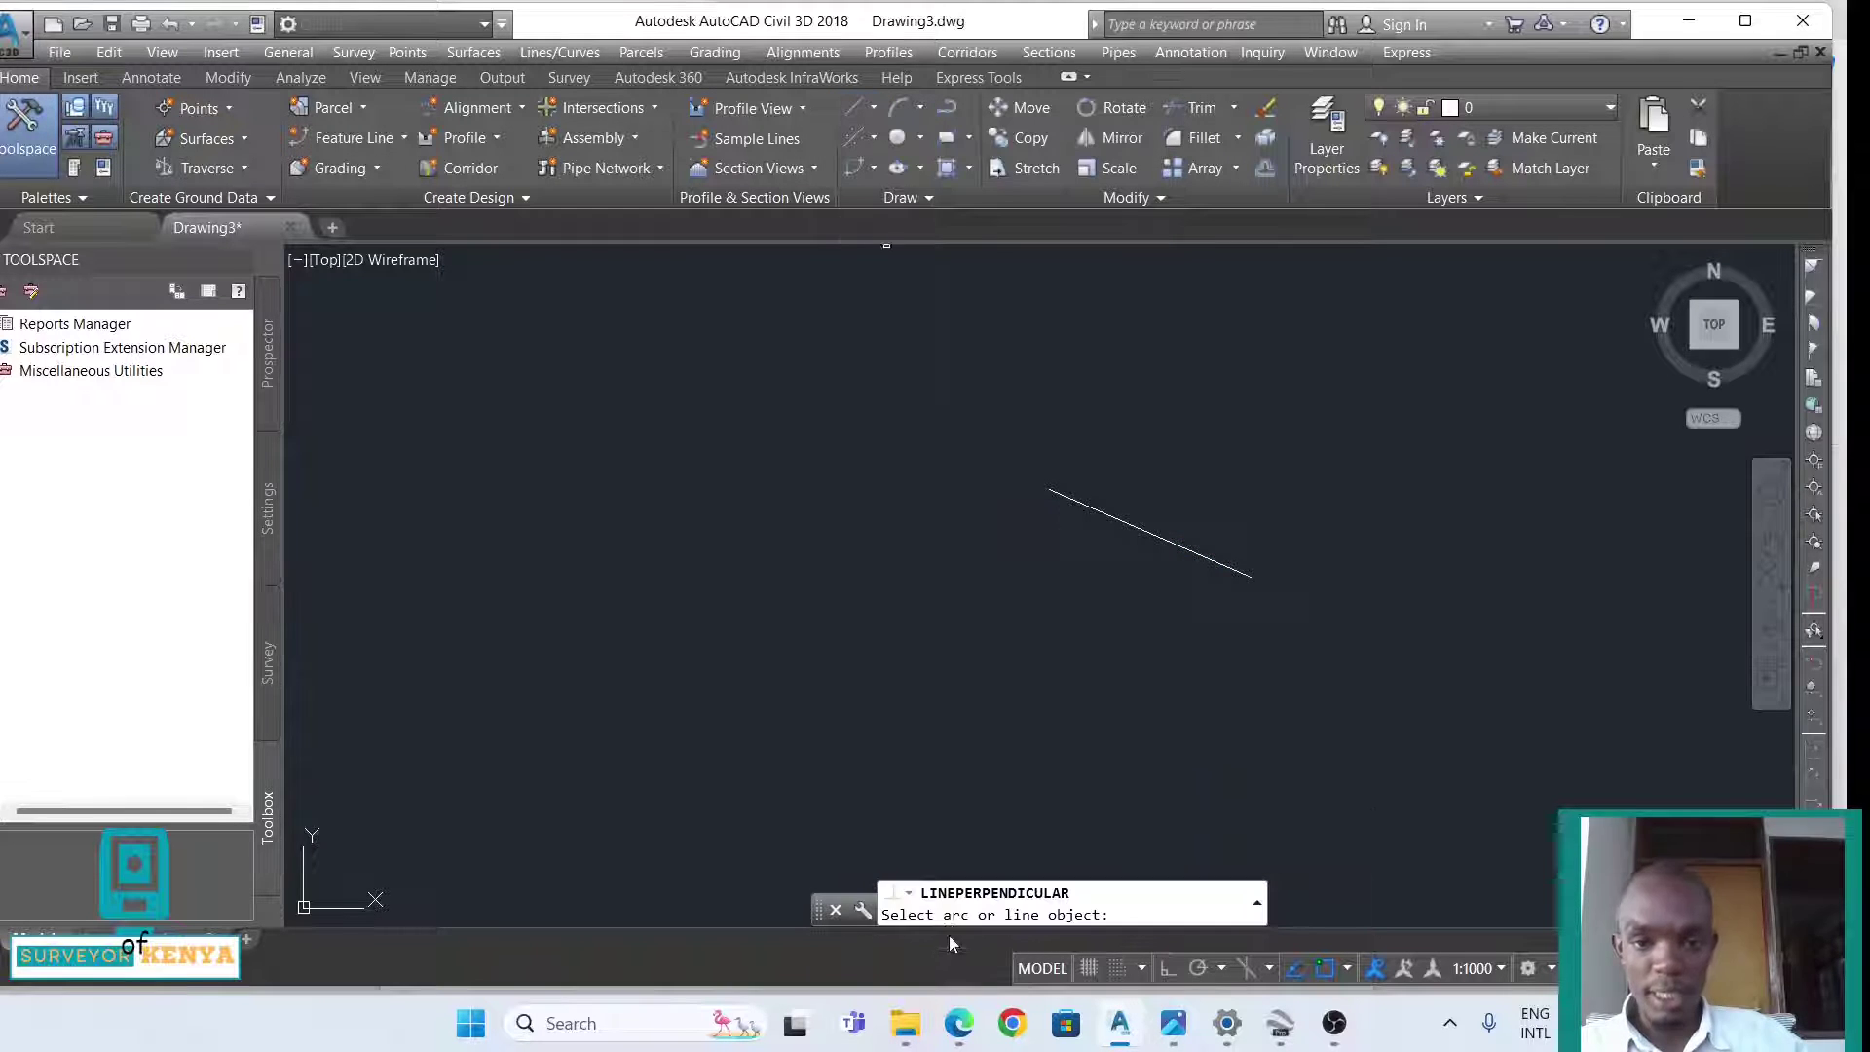
{"action": "left_click", "coordinate": [1194, 554]}
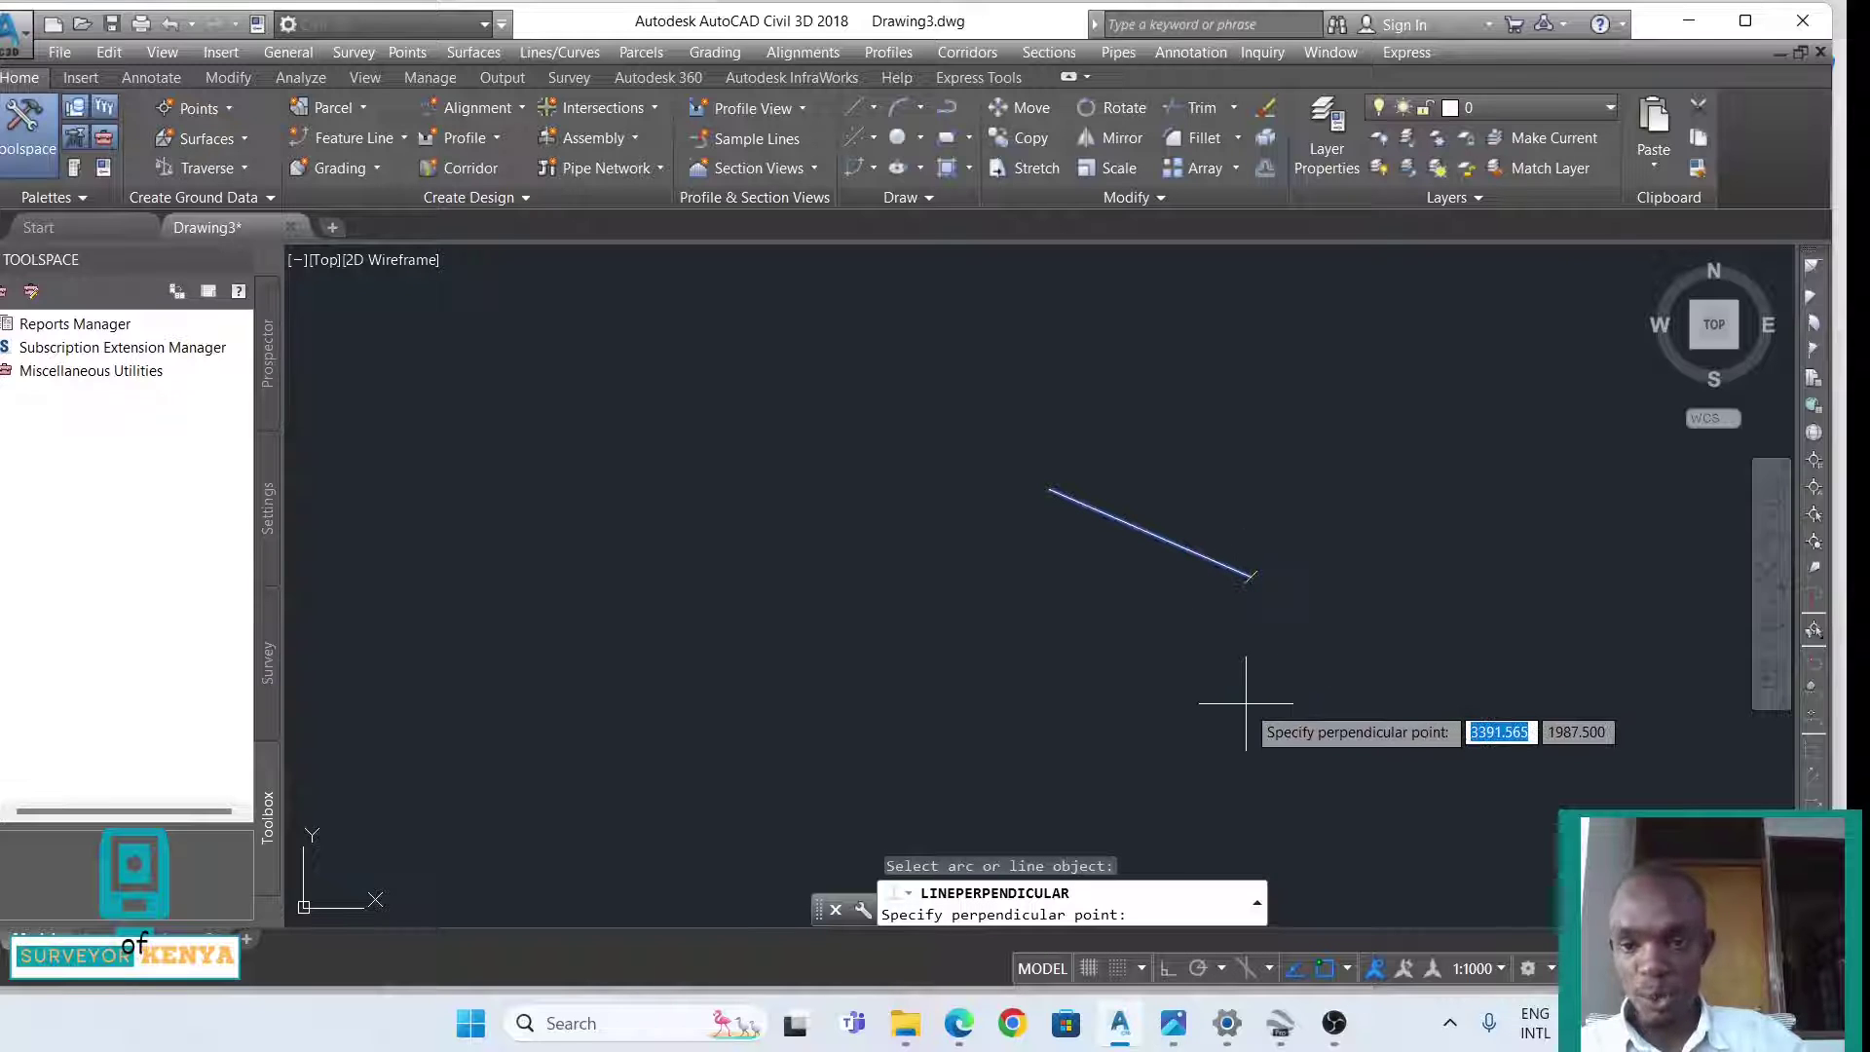
{"action": "scroll", "coordinate": [1252, 580], "scroll_direction": "up", "scroll_amount": 6}
{"action": "left_click", "coordinate": [1217, 565]}
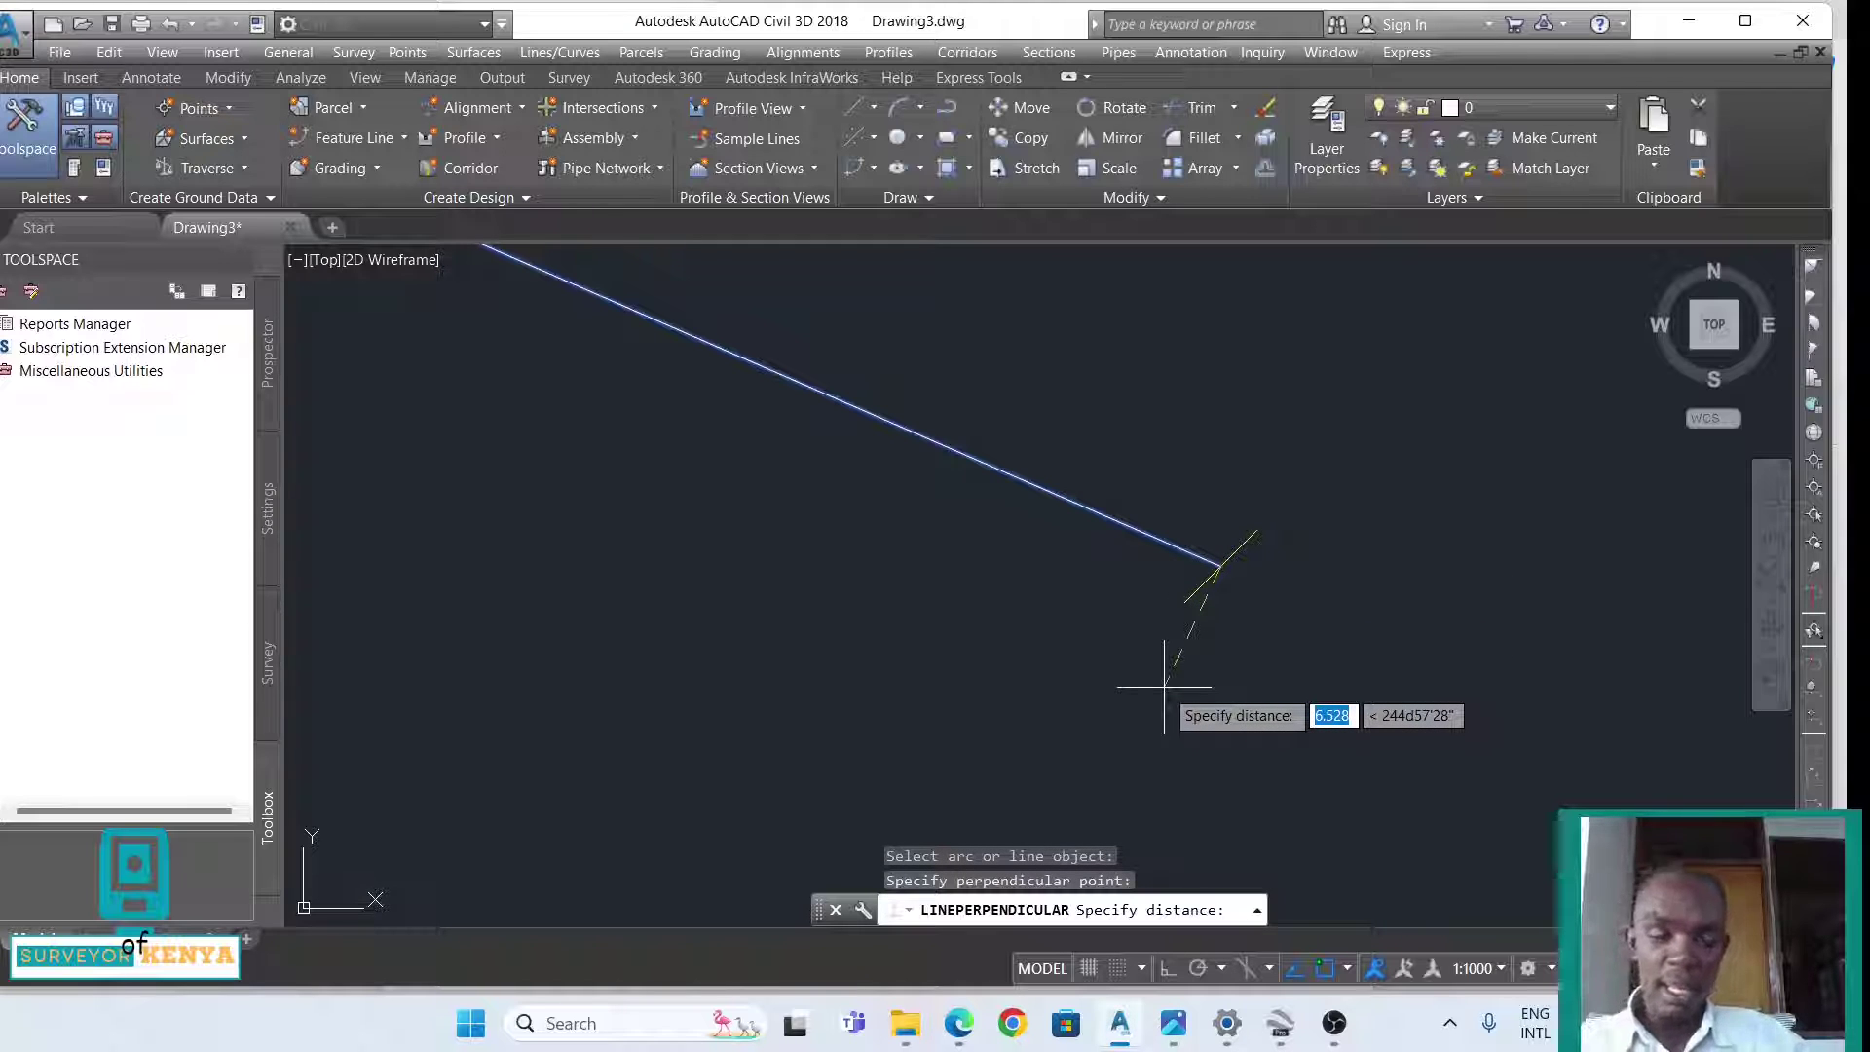
{"action": "type", "text": "21"}
{"action": "key", "text": "Return"}
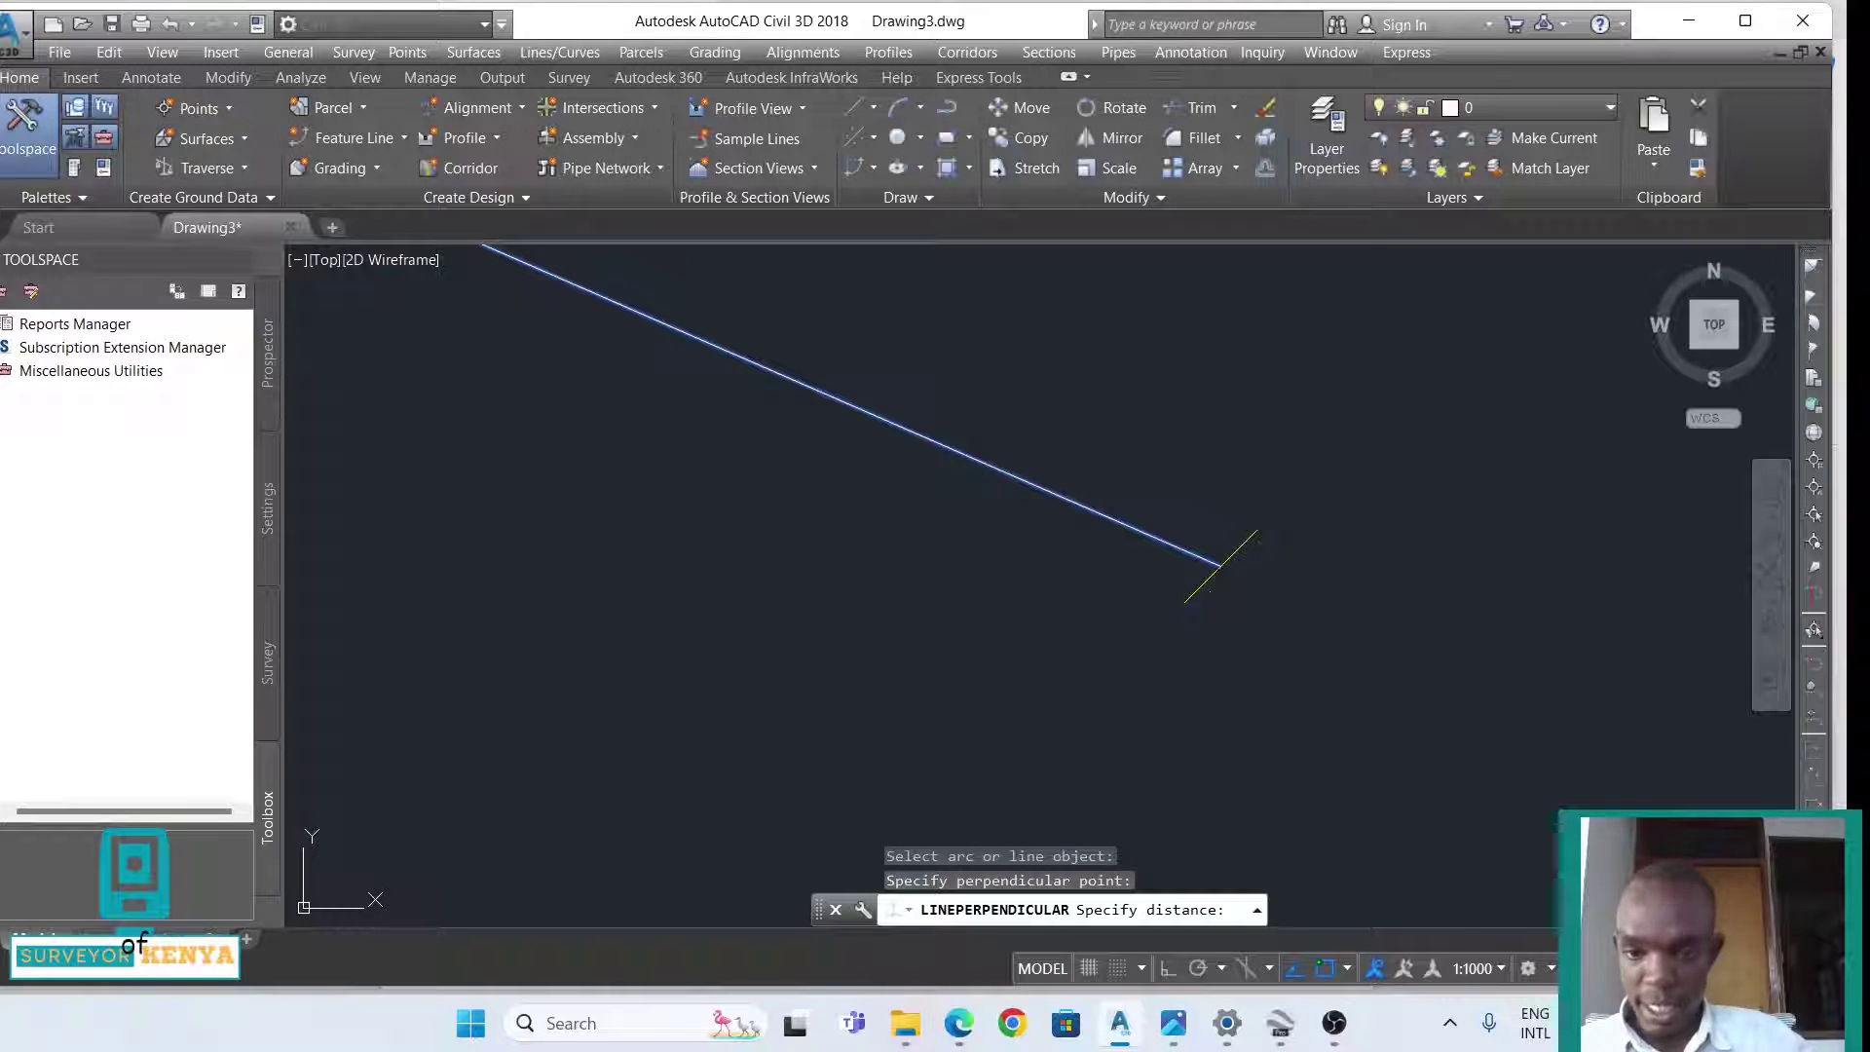
{"action": "middle_click_drag", "start_coordinate": [1167, 697], "coordinate": [1168, 454]}
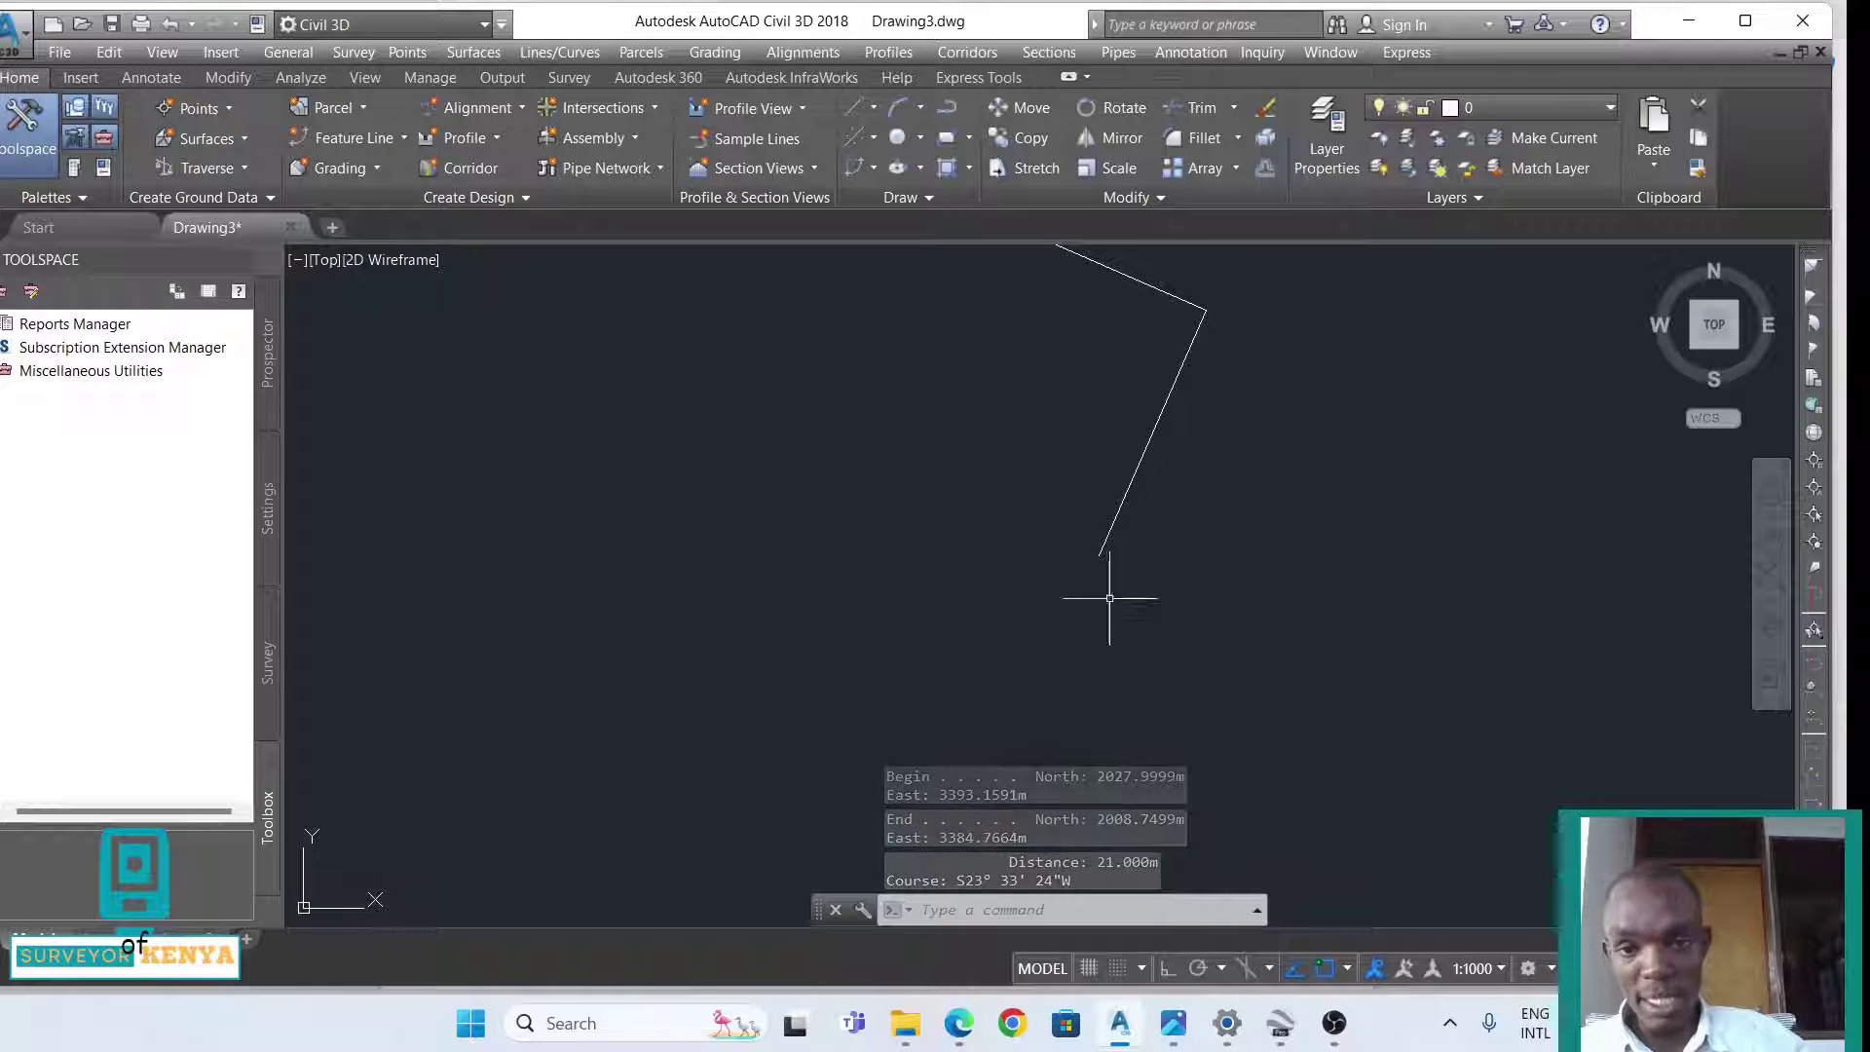
{"action": "mouse_move", "coordinate": [1120, 1032]}
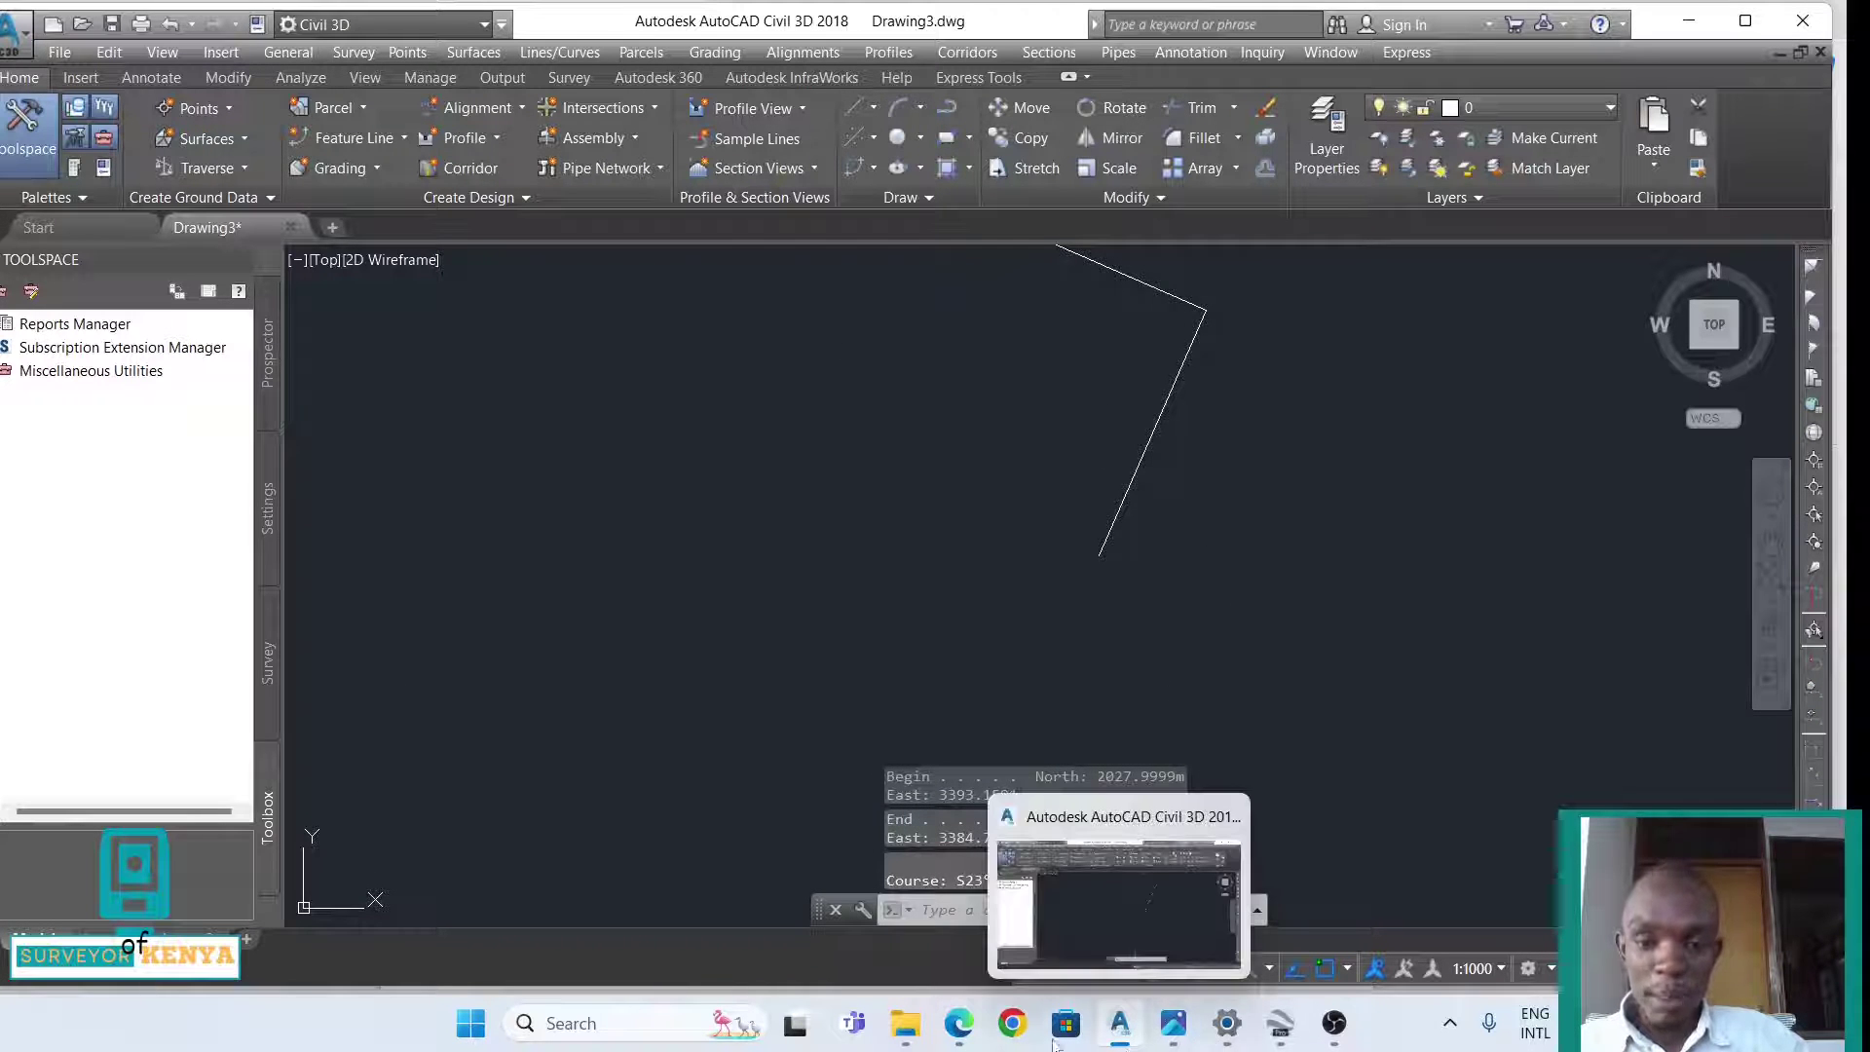
{"action": "left_click", "coordinate": [959, 1023]}
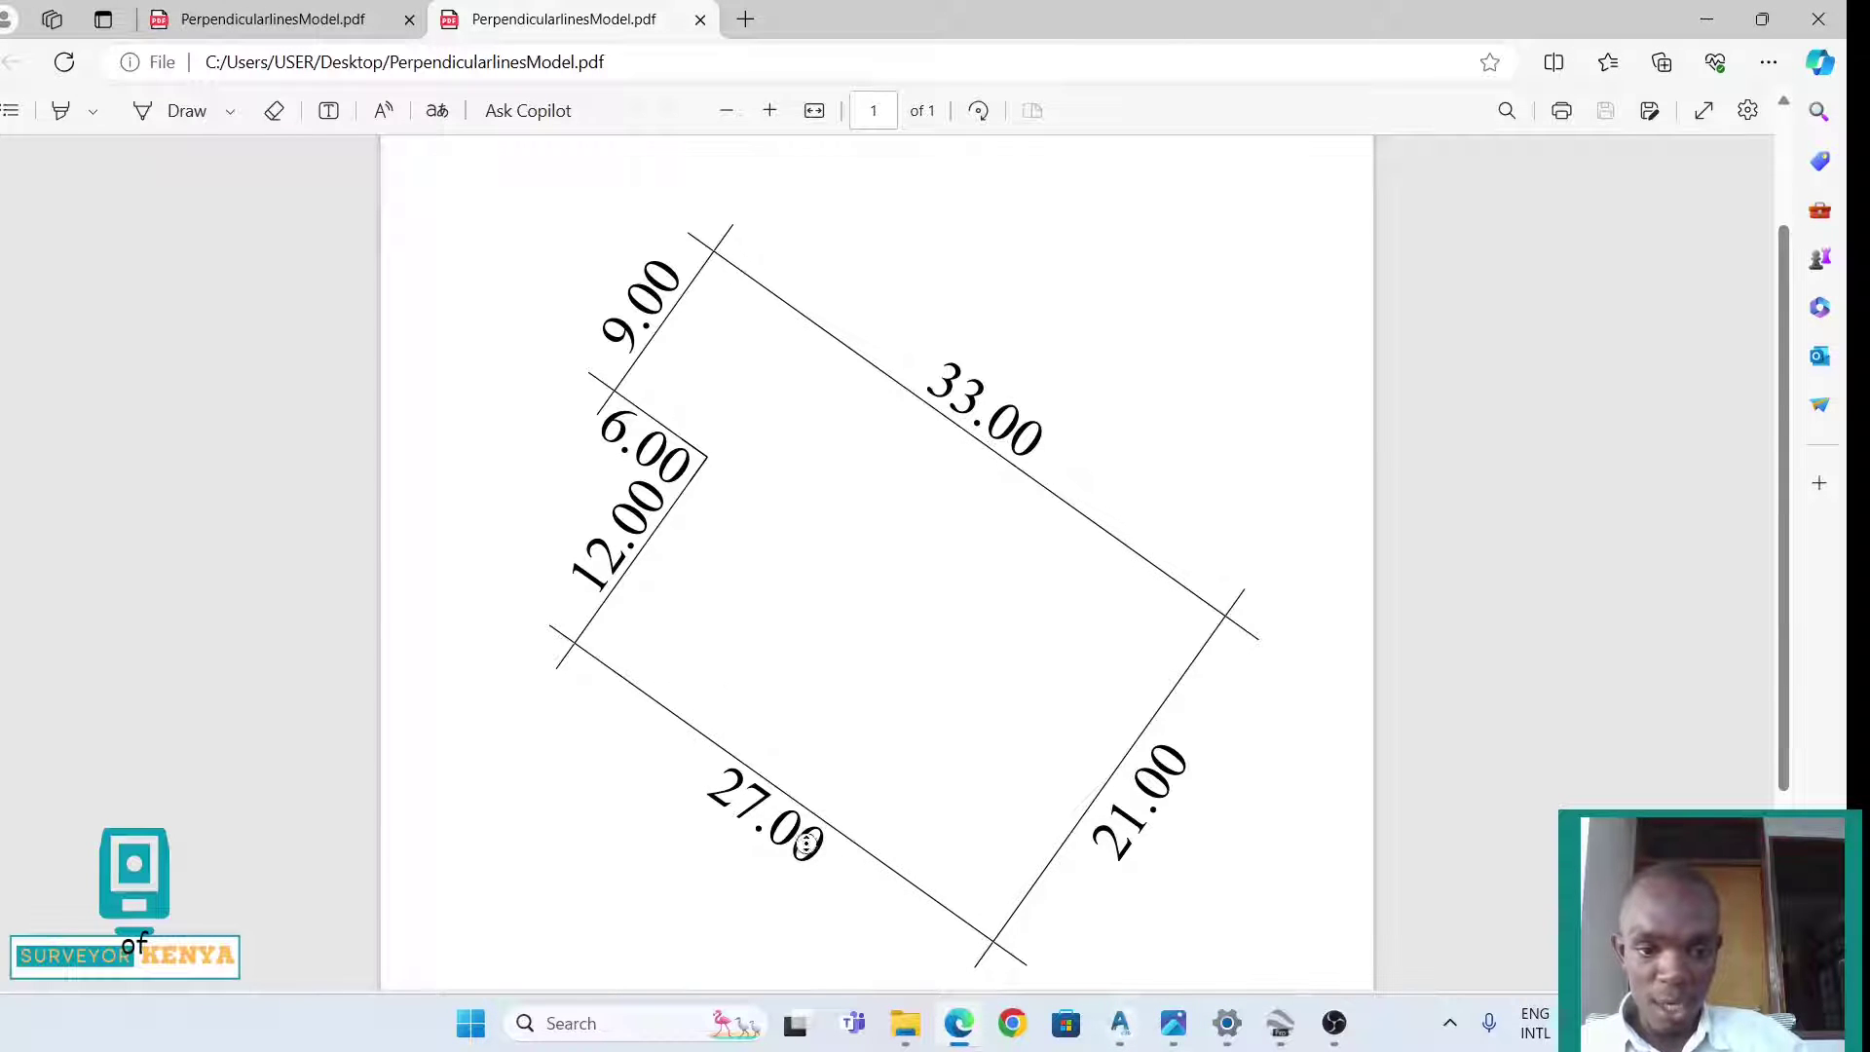
{"action": "scroll", "coordinate": [769, 806], "scroll_direction": "up", "scroll_amount": 1}
{"action": "scroll", "coordinate": [776, 806], "scroll_direction": "down", "scroll_amount": 3}
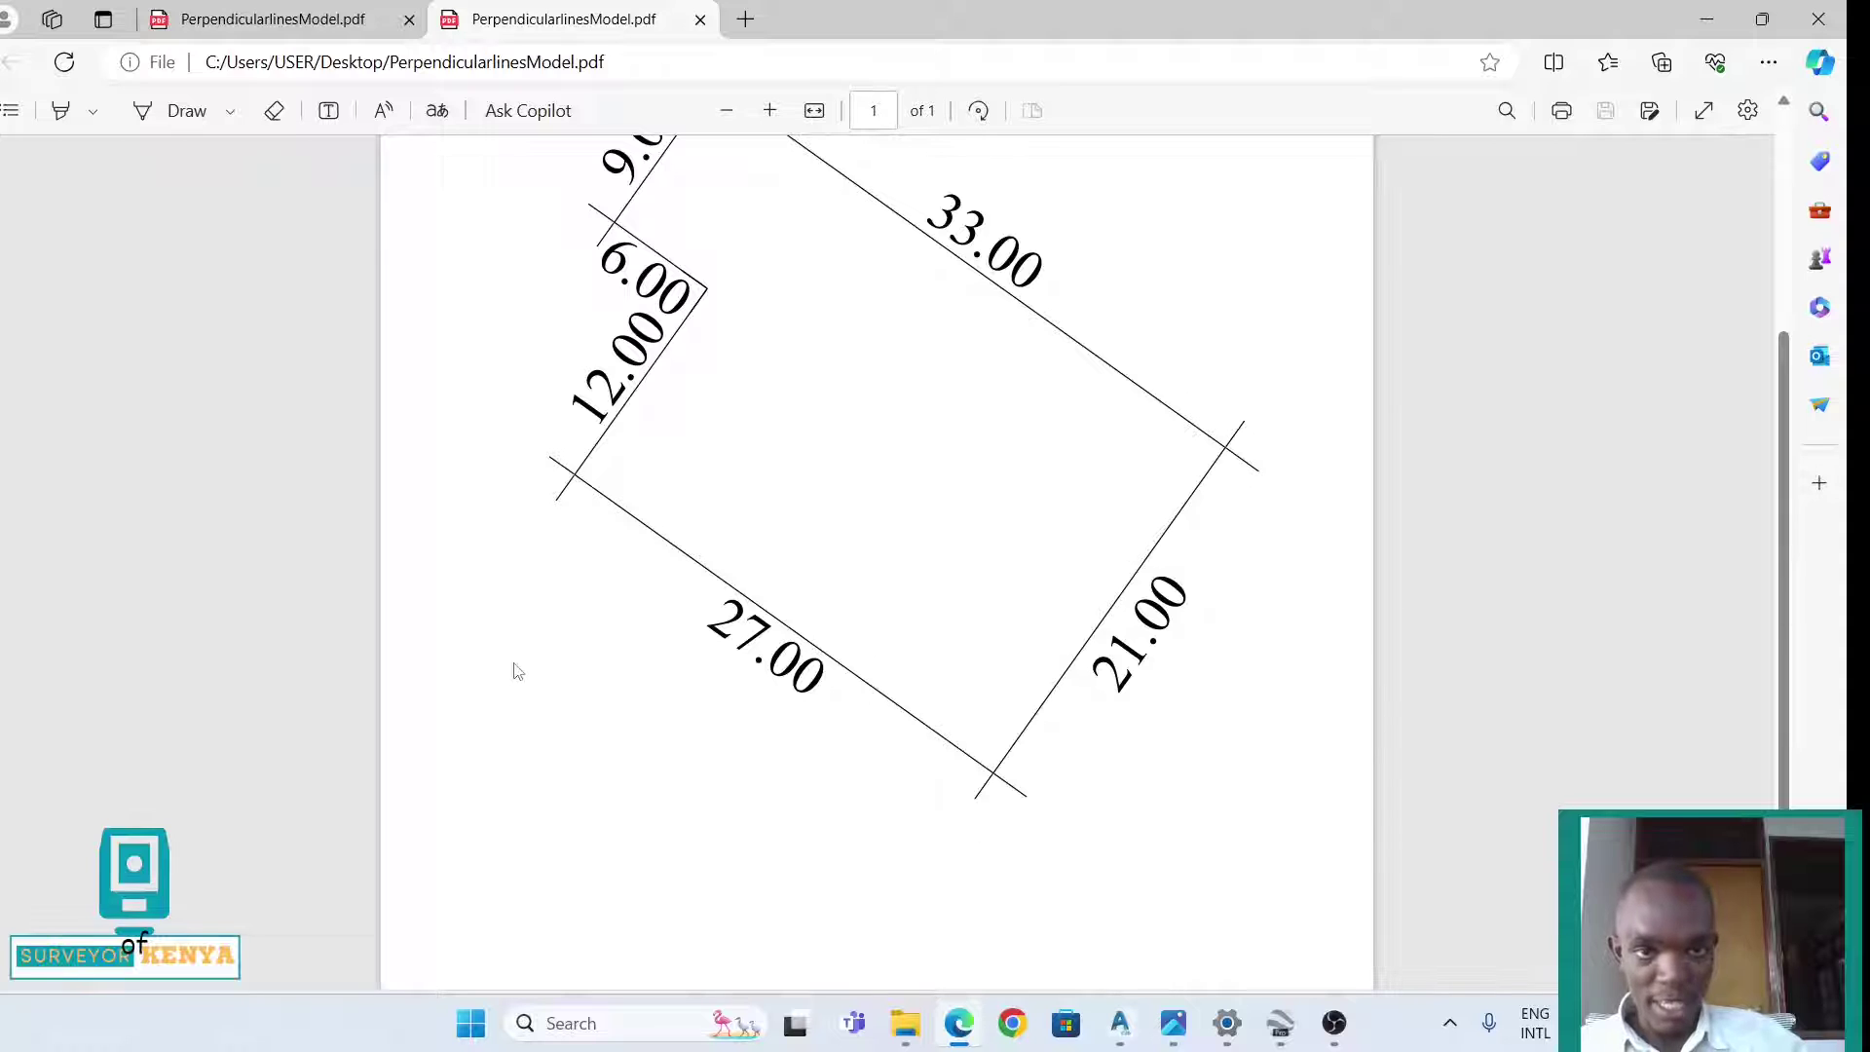
{"action": "left_click", "coordinate": [1707, 19]}
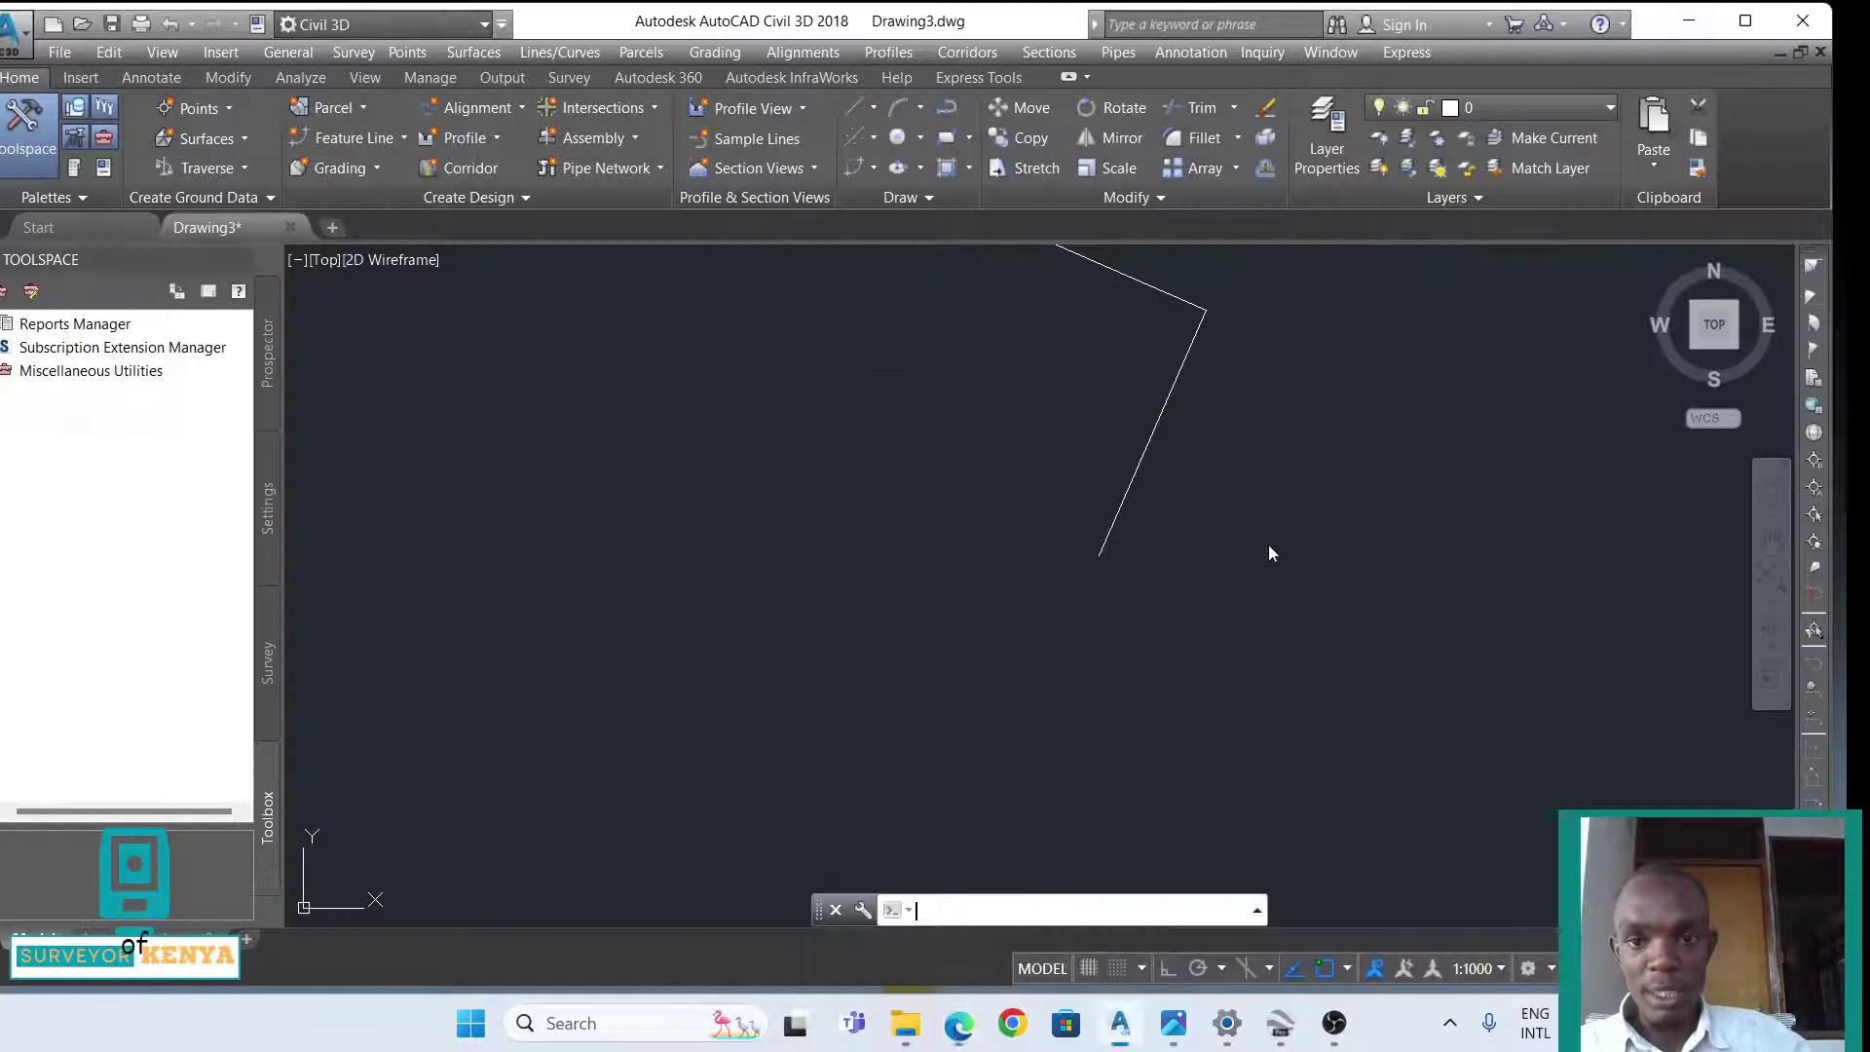
- Draw a 27 m line perpendicular to the 21 m line from its end (course N66°26'36"W)
{"action": "left_click", "coordinate": [1144, 453]}
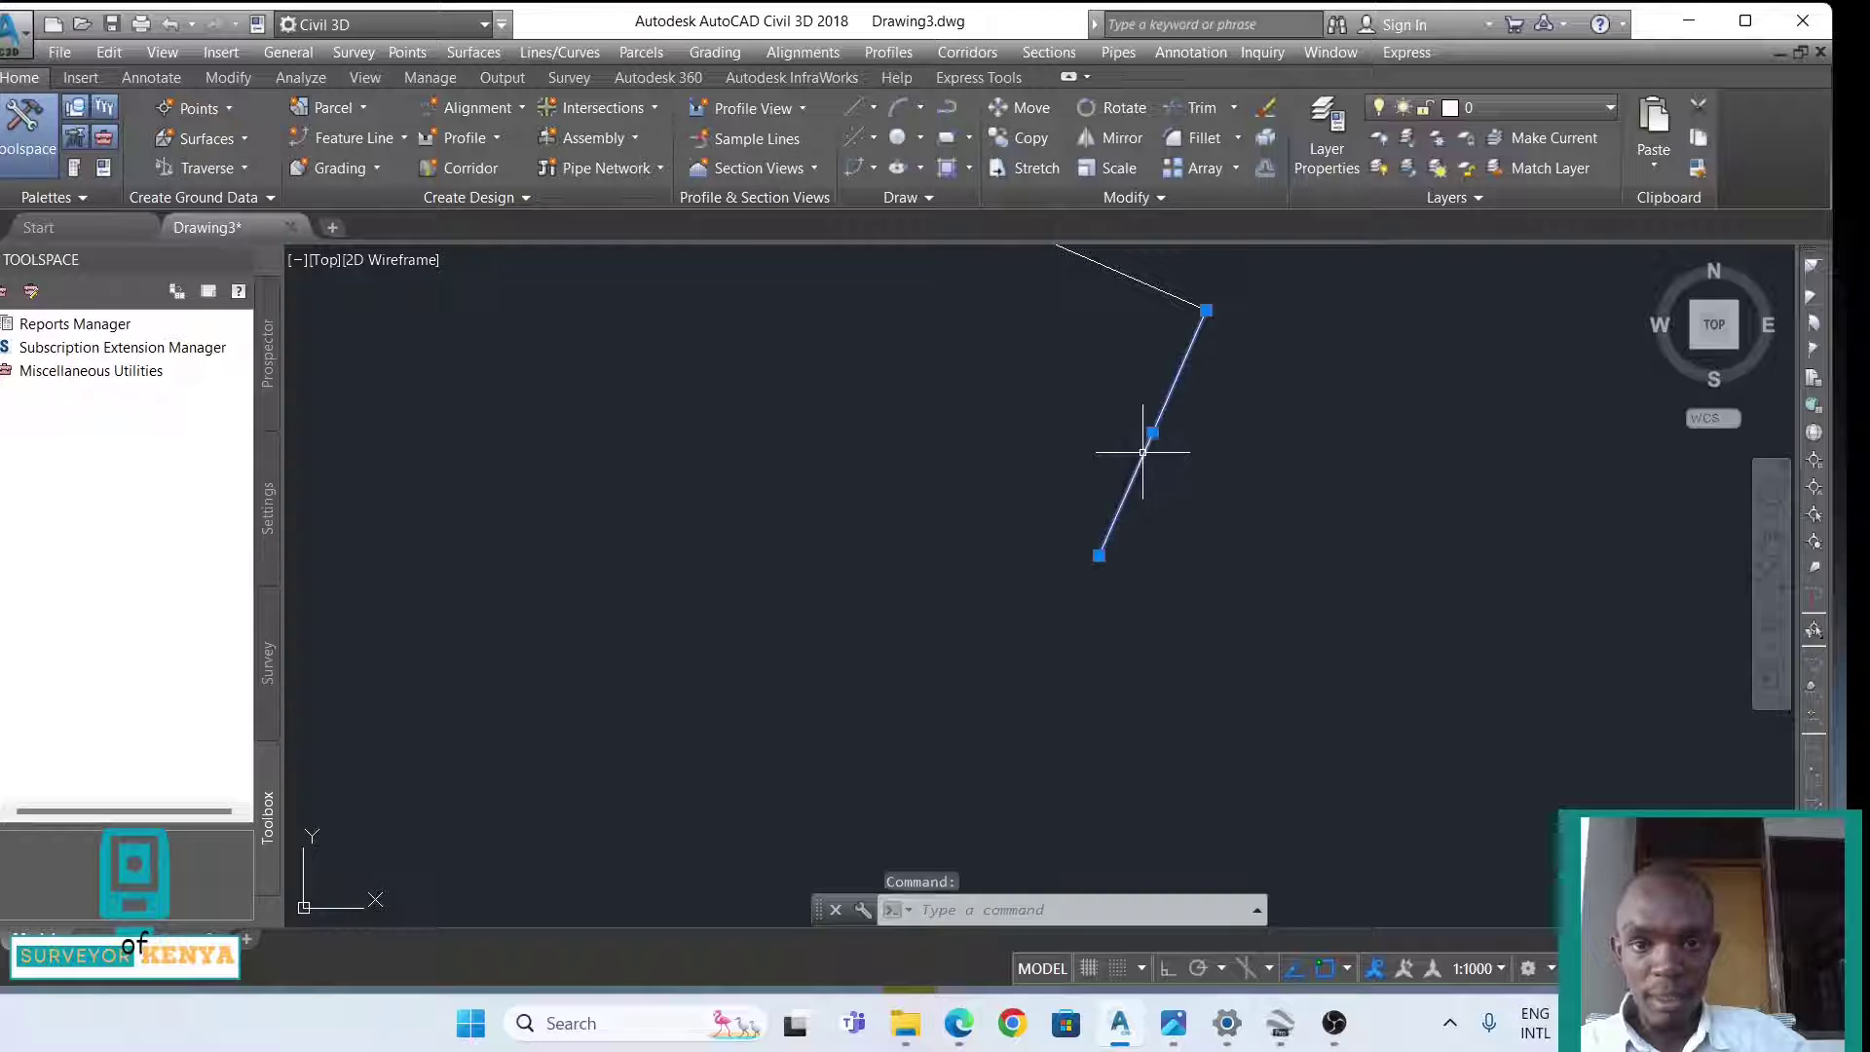
{"action": "left_click", "coordinate": [874, 110]}
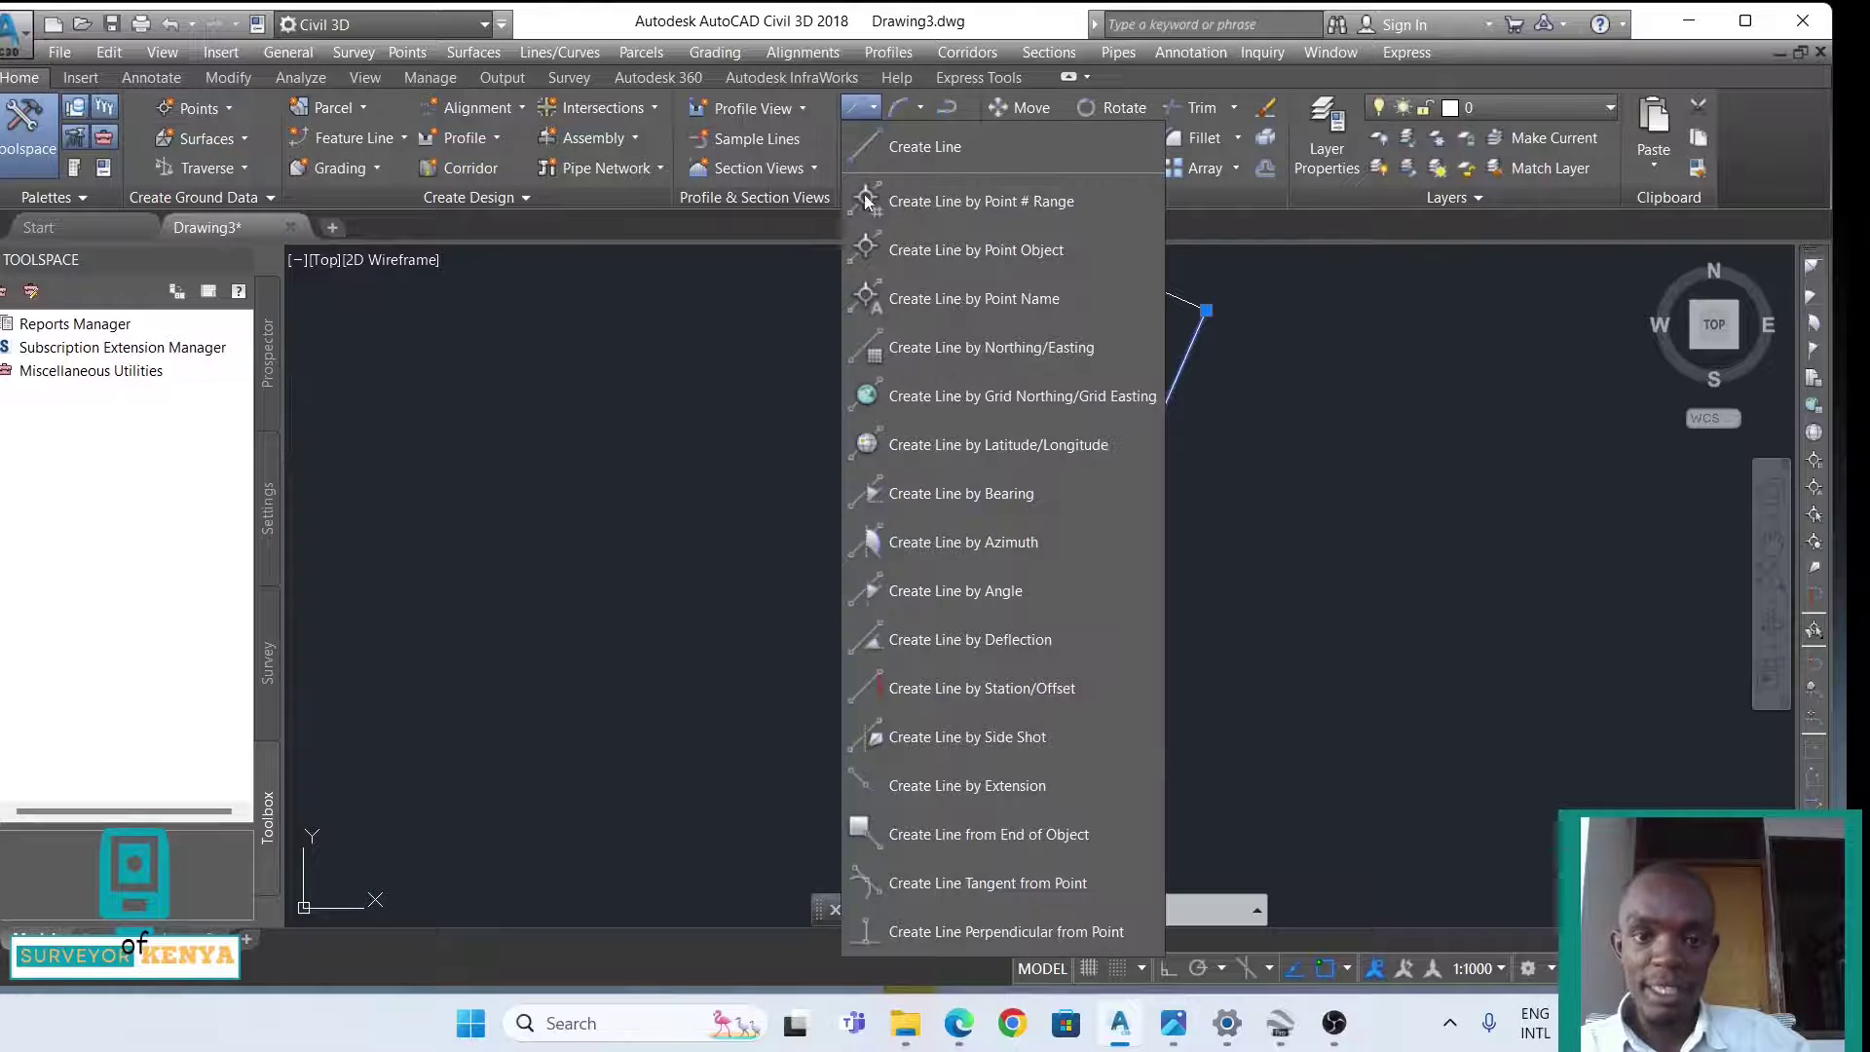
{"action": "left_click", "coordinate": [967, 933]}
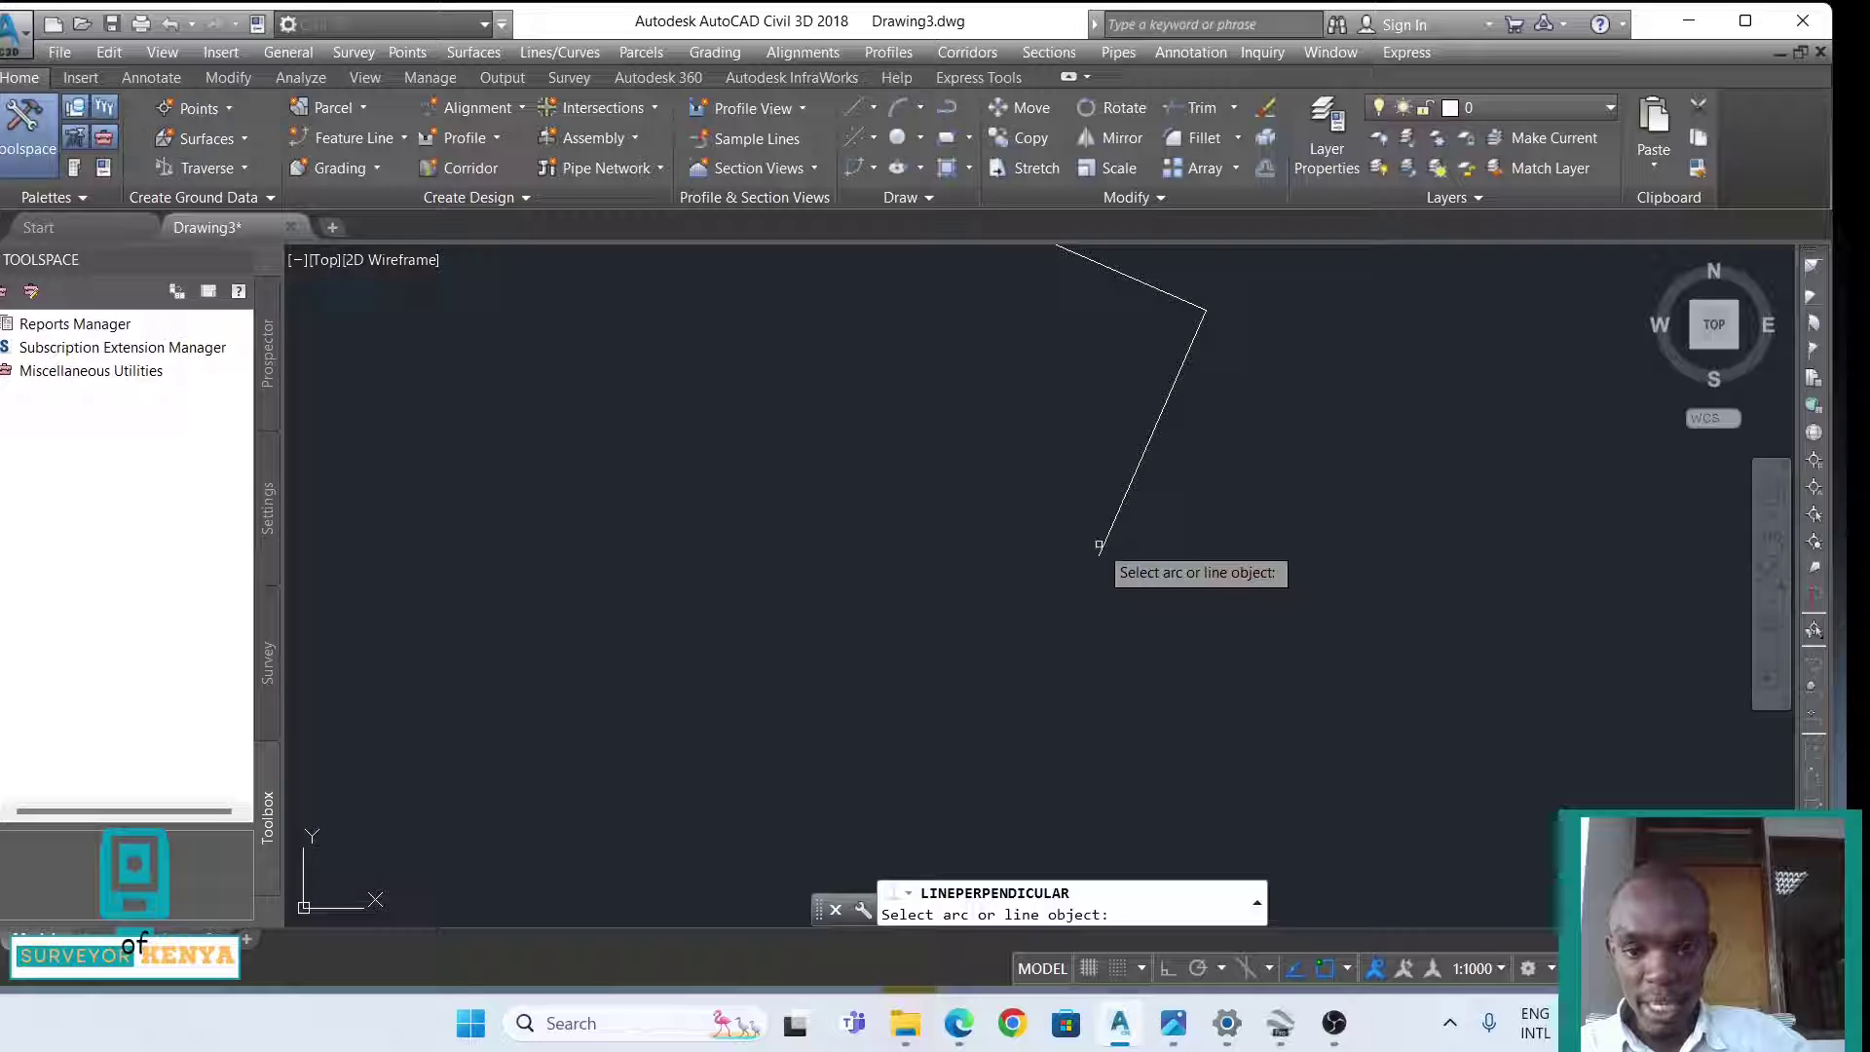
{"action": "left_click", "coordinate": [1099, 546]}
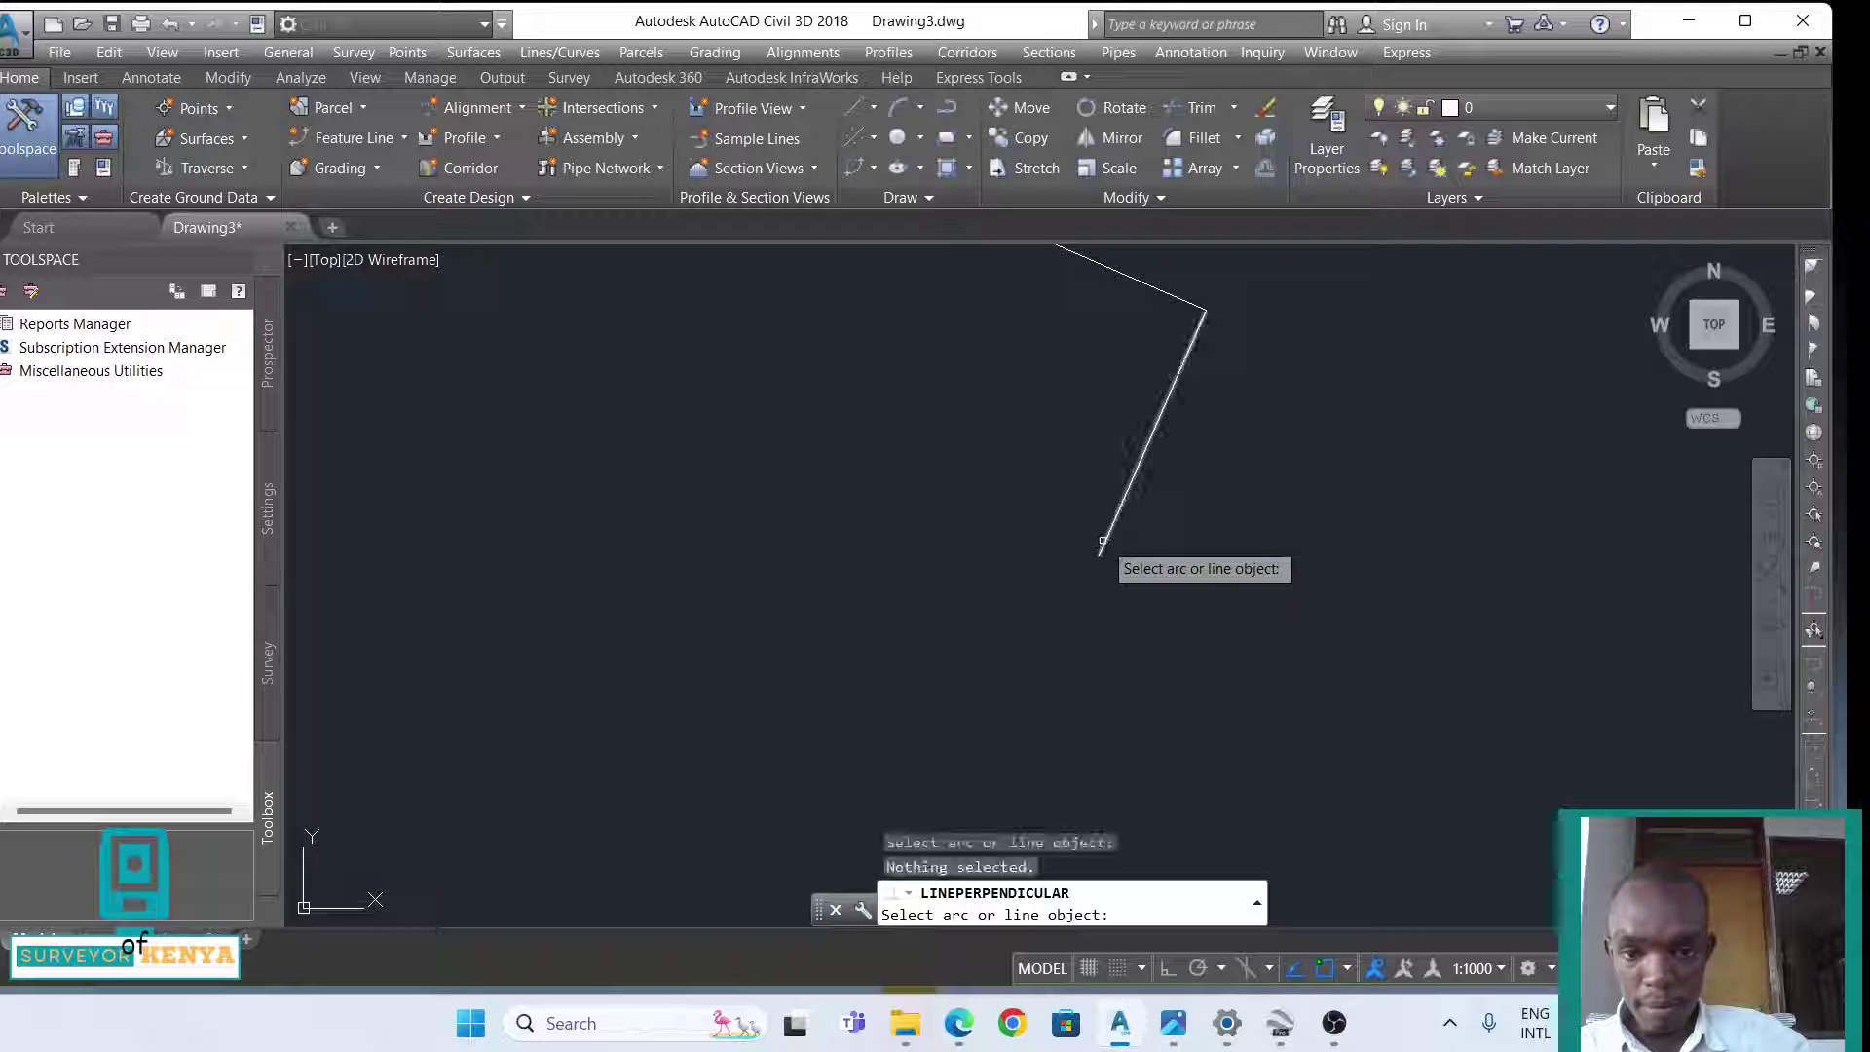
{"action": "left_click", "coordinate": [1102, 546]}
{"action": "scroll", "coordinate": [1107, 547], "scroll_direction": "up", "scroll_amount": 2}
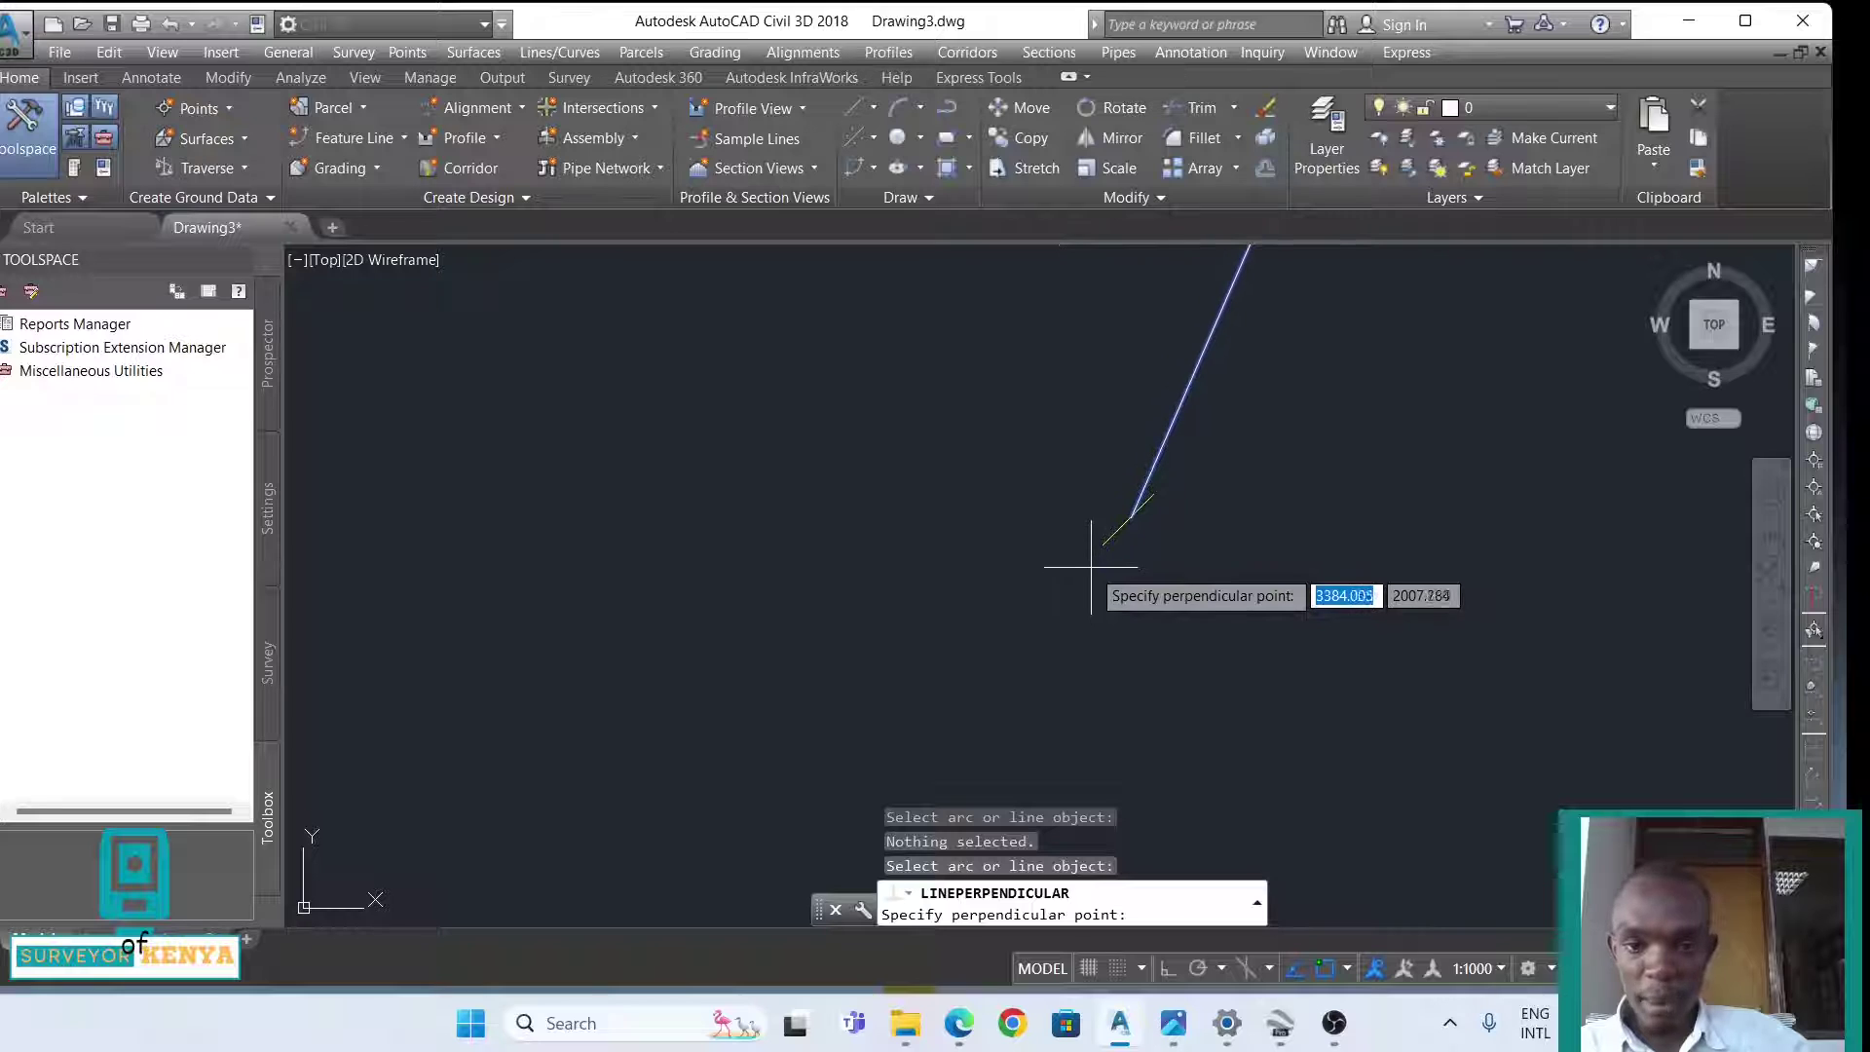
{"action": "left_click", "coordinate": [1131, 508]}
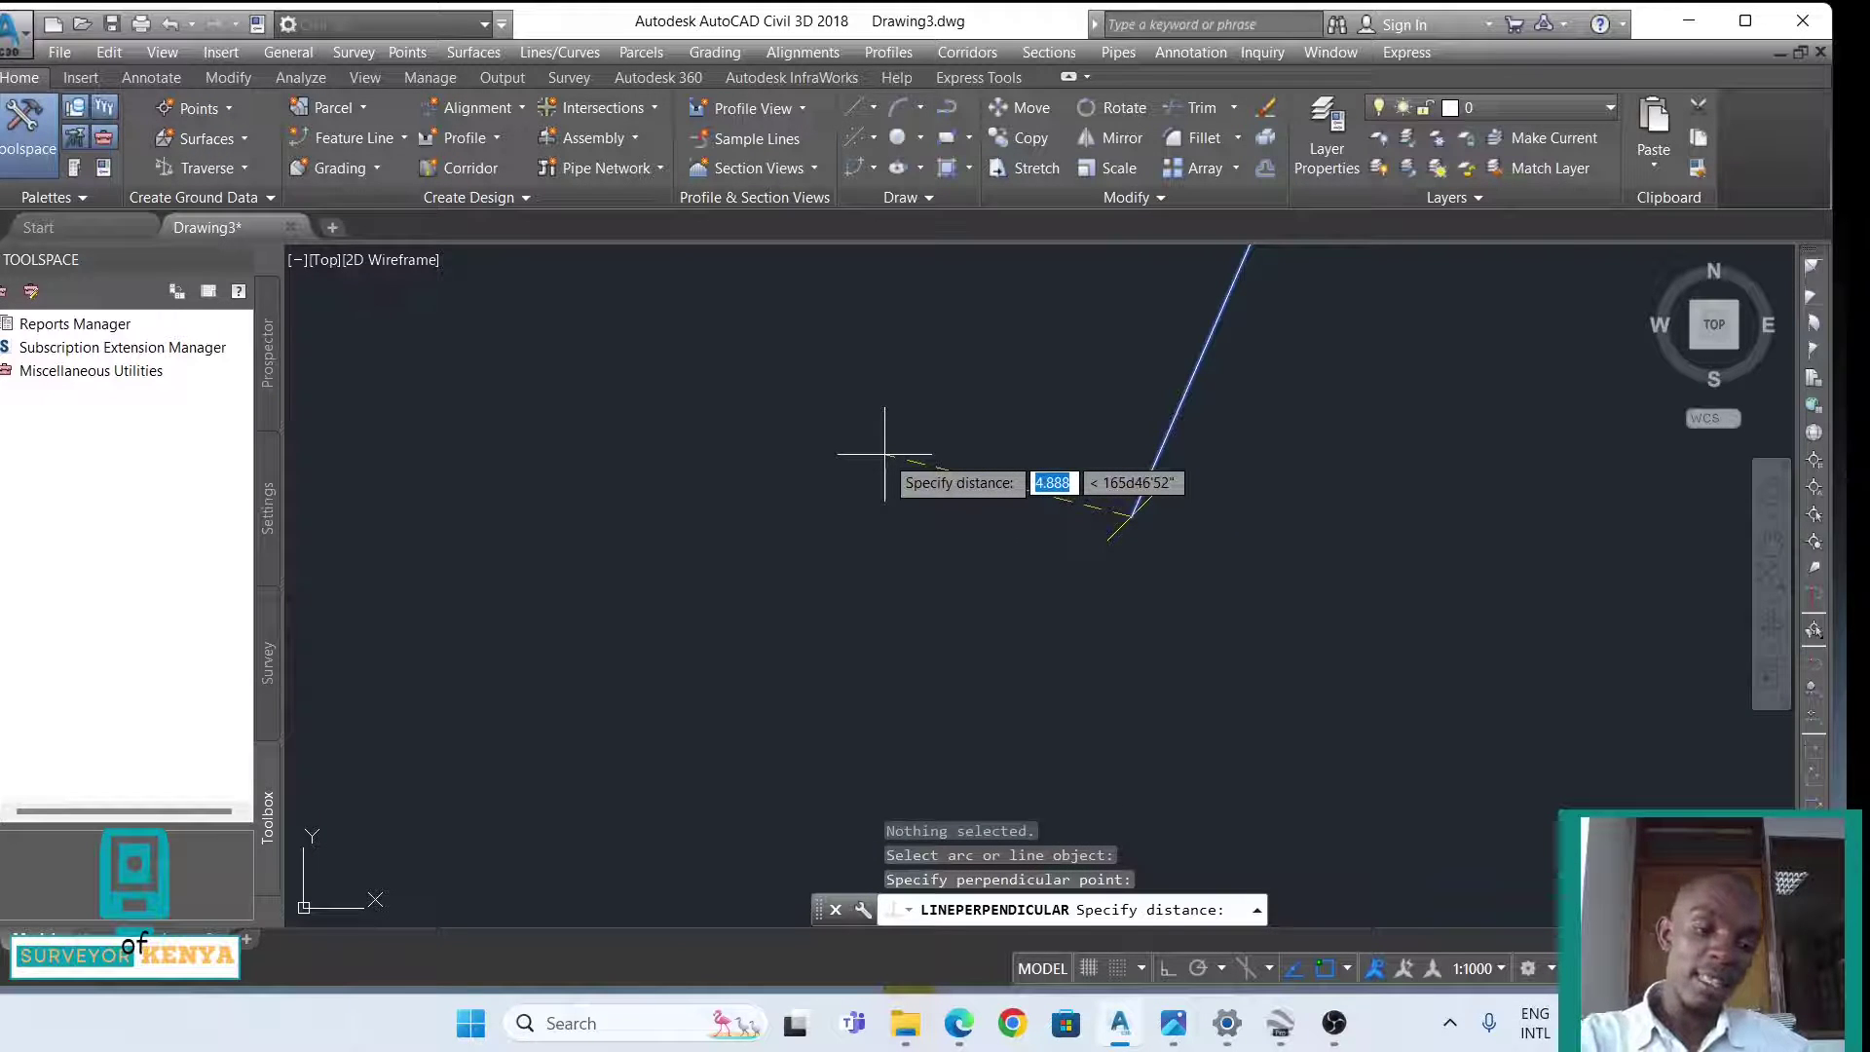
{"action": "type", "text": "2"}
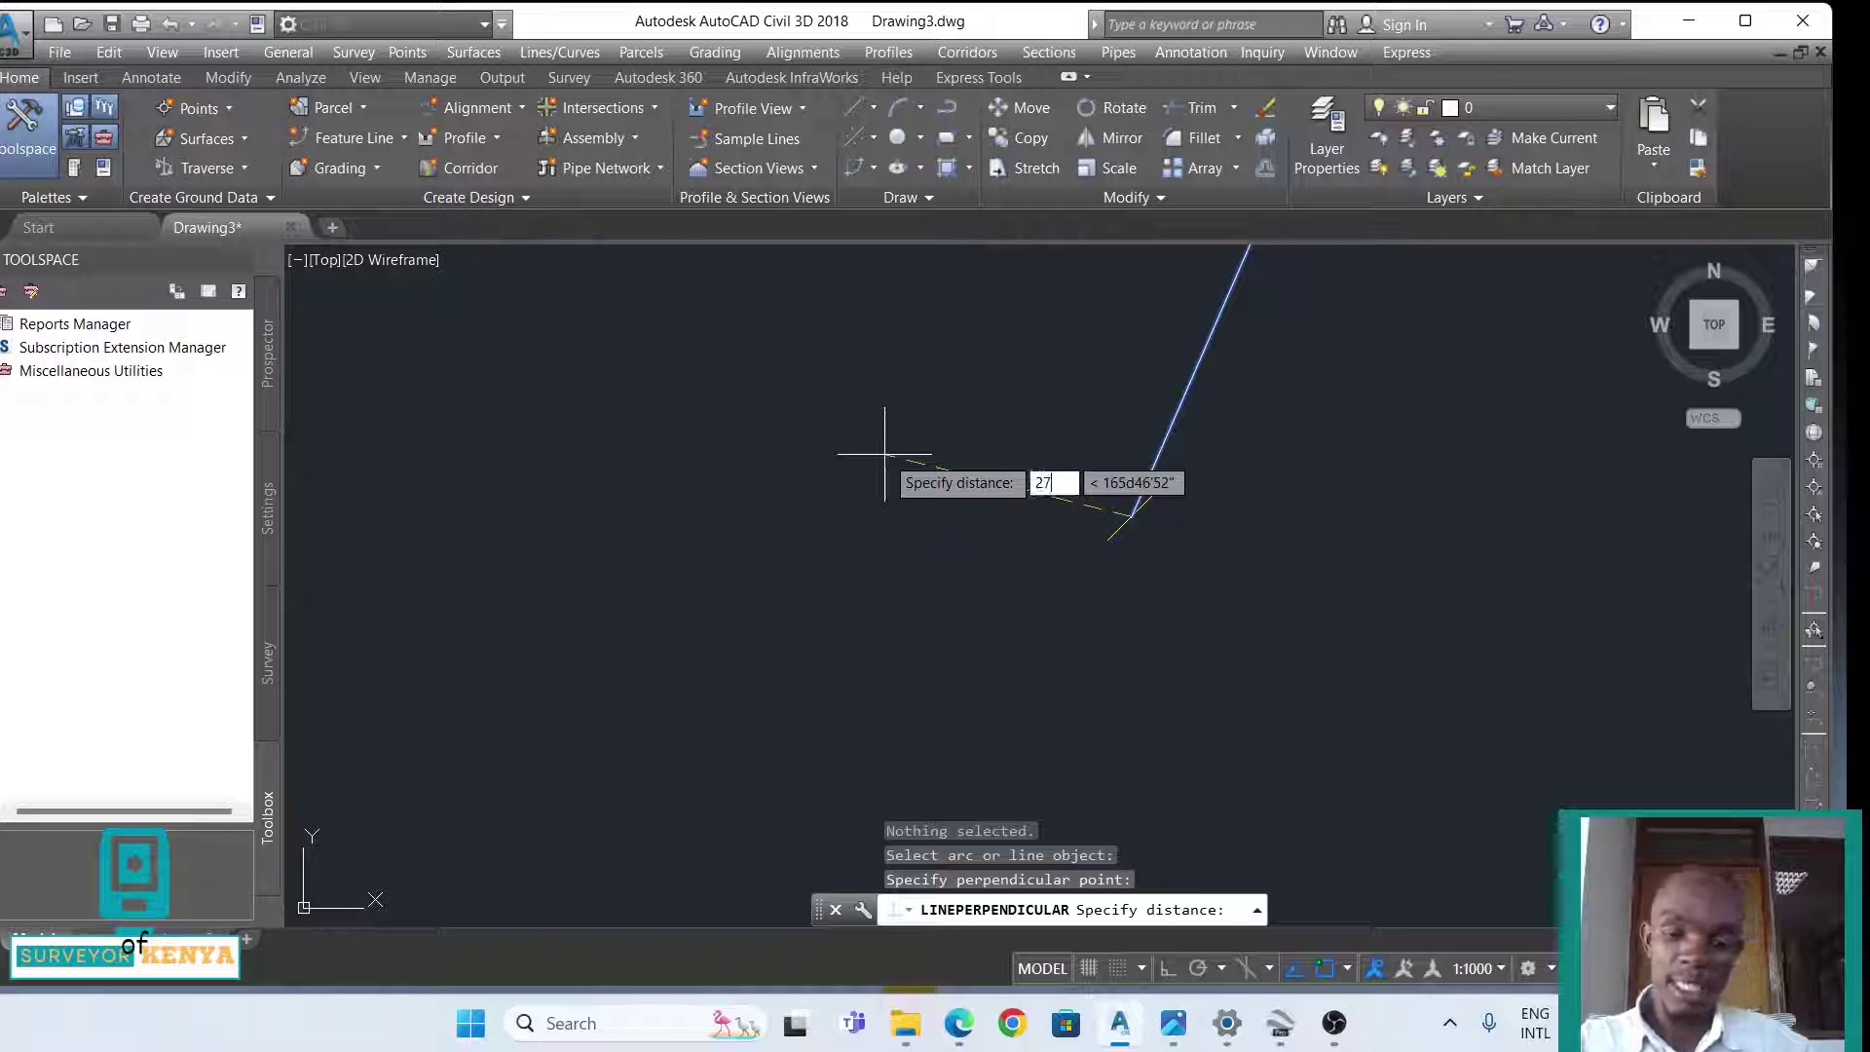
{"action": "type", "text": "7"}
{"action": "key", "text": "Return"}
{"action": "scroll", "coordinate": [648, 555], "scroll_direction": "down", "scroll_amount": 1}
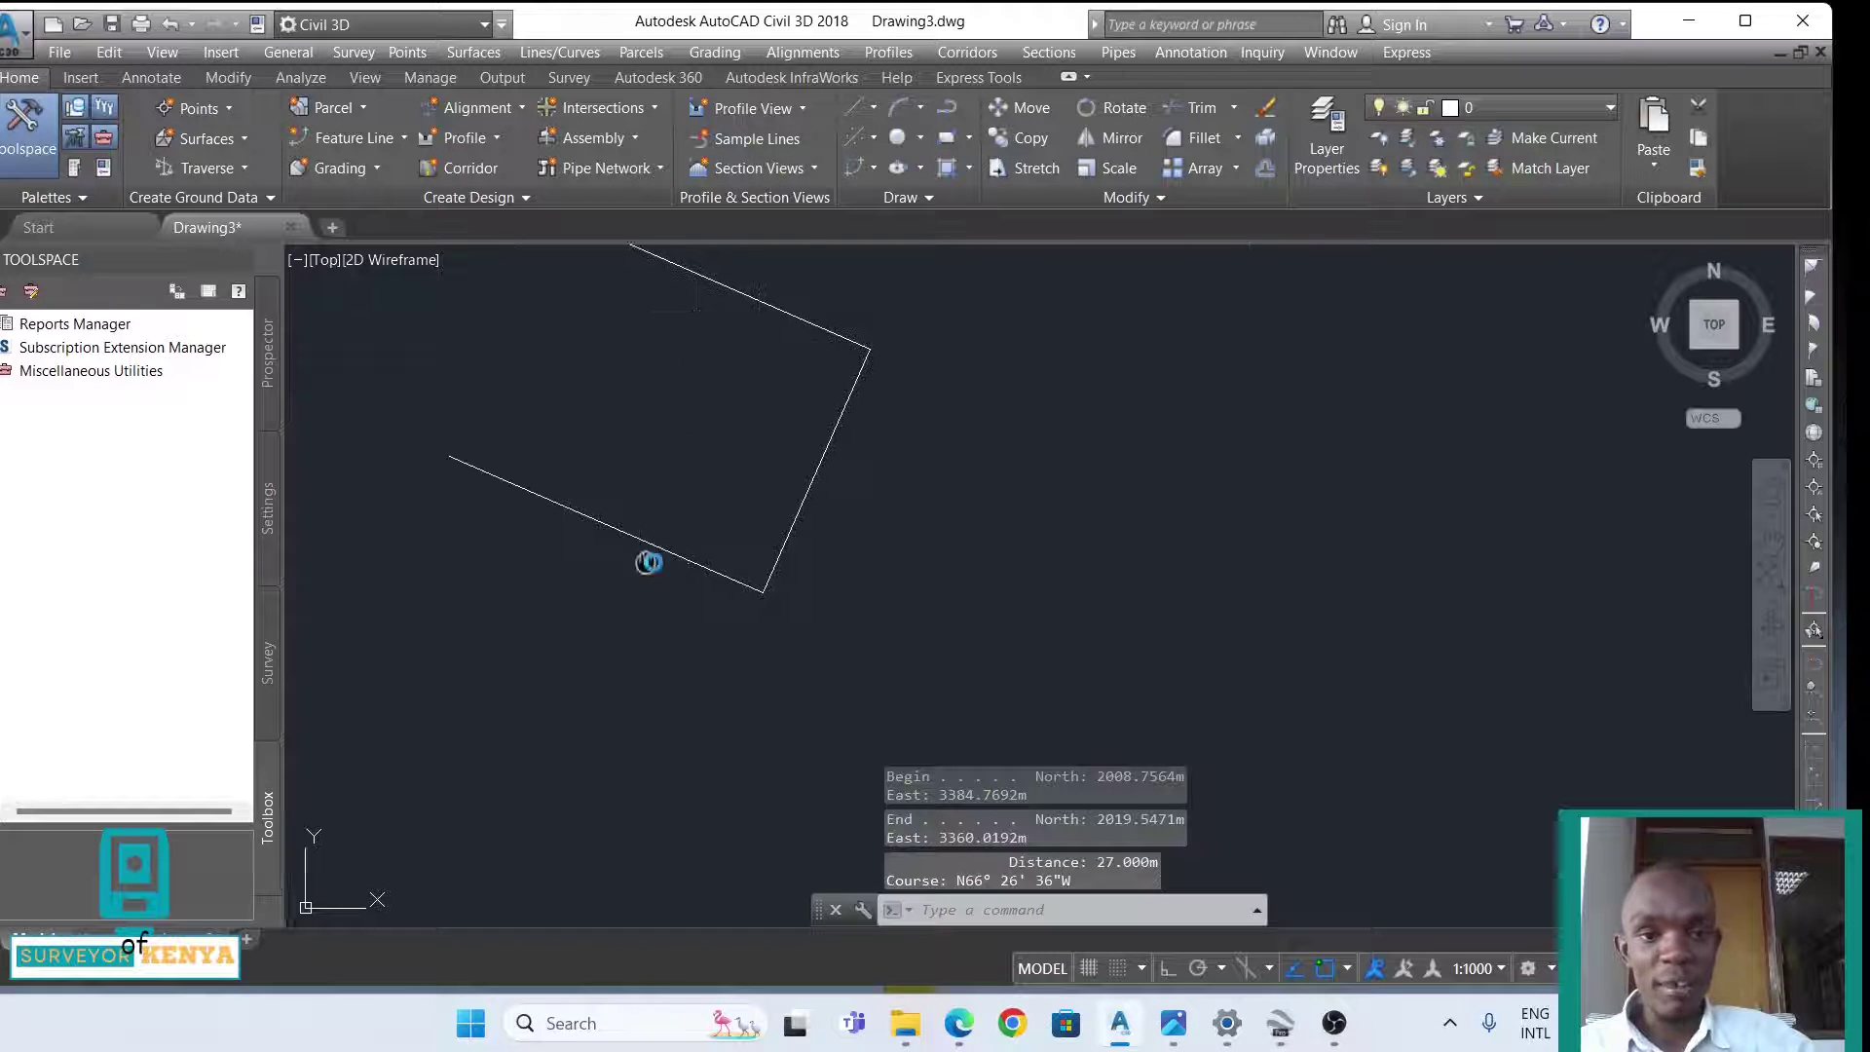
{"action": "middle_click_drag", "start_coordinate": [648, 555], "coordinate": [728, 525]}
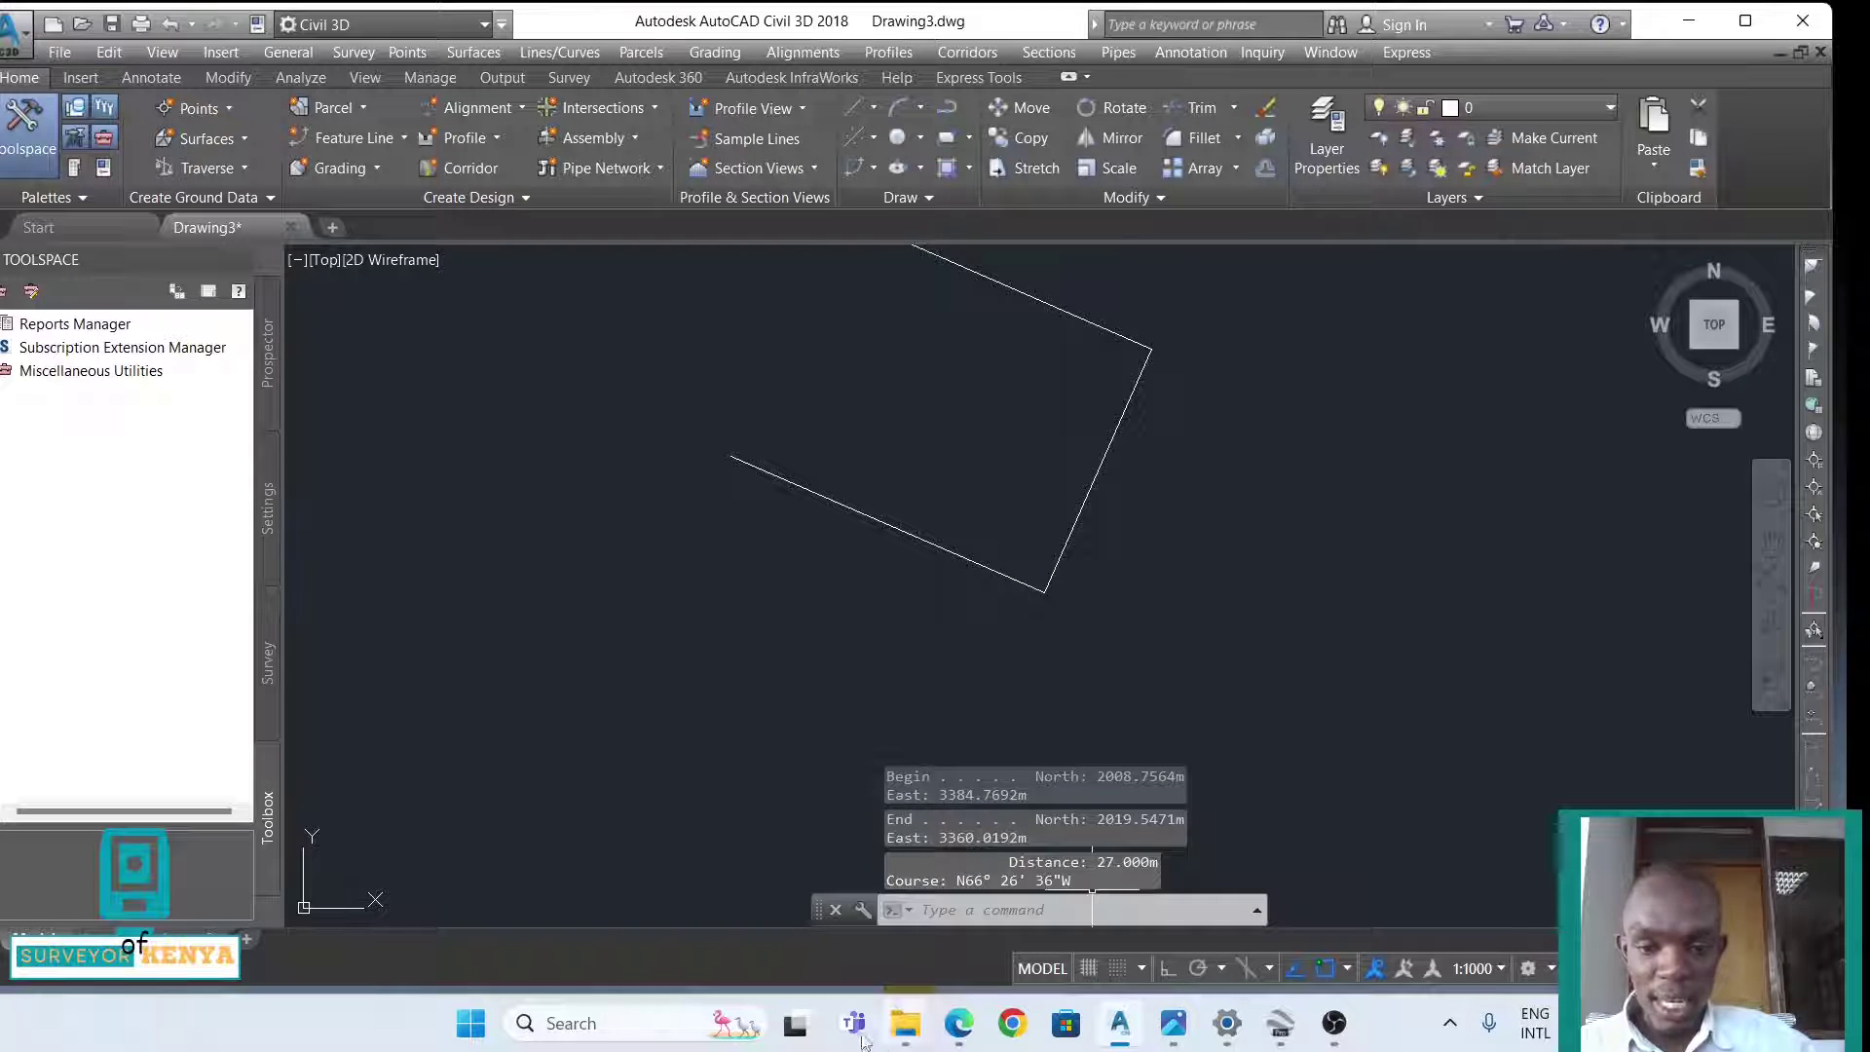
- Check the side lengths against the parcel sketch PDF, then hide Edge
{"action": "mouse_move", "coordinate": [960, 1023]}
{"action": "left_click", "coordinate": [851, 904]}
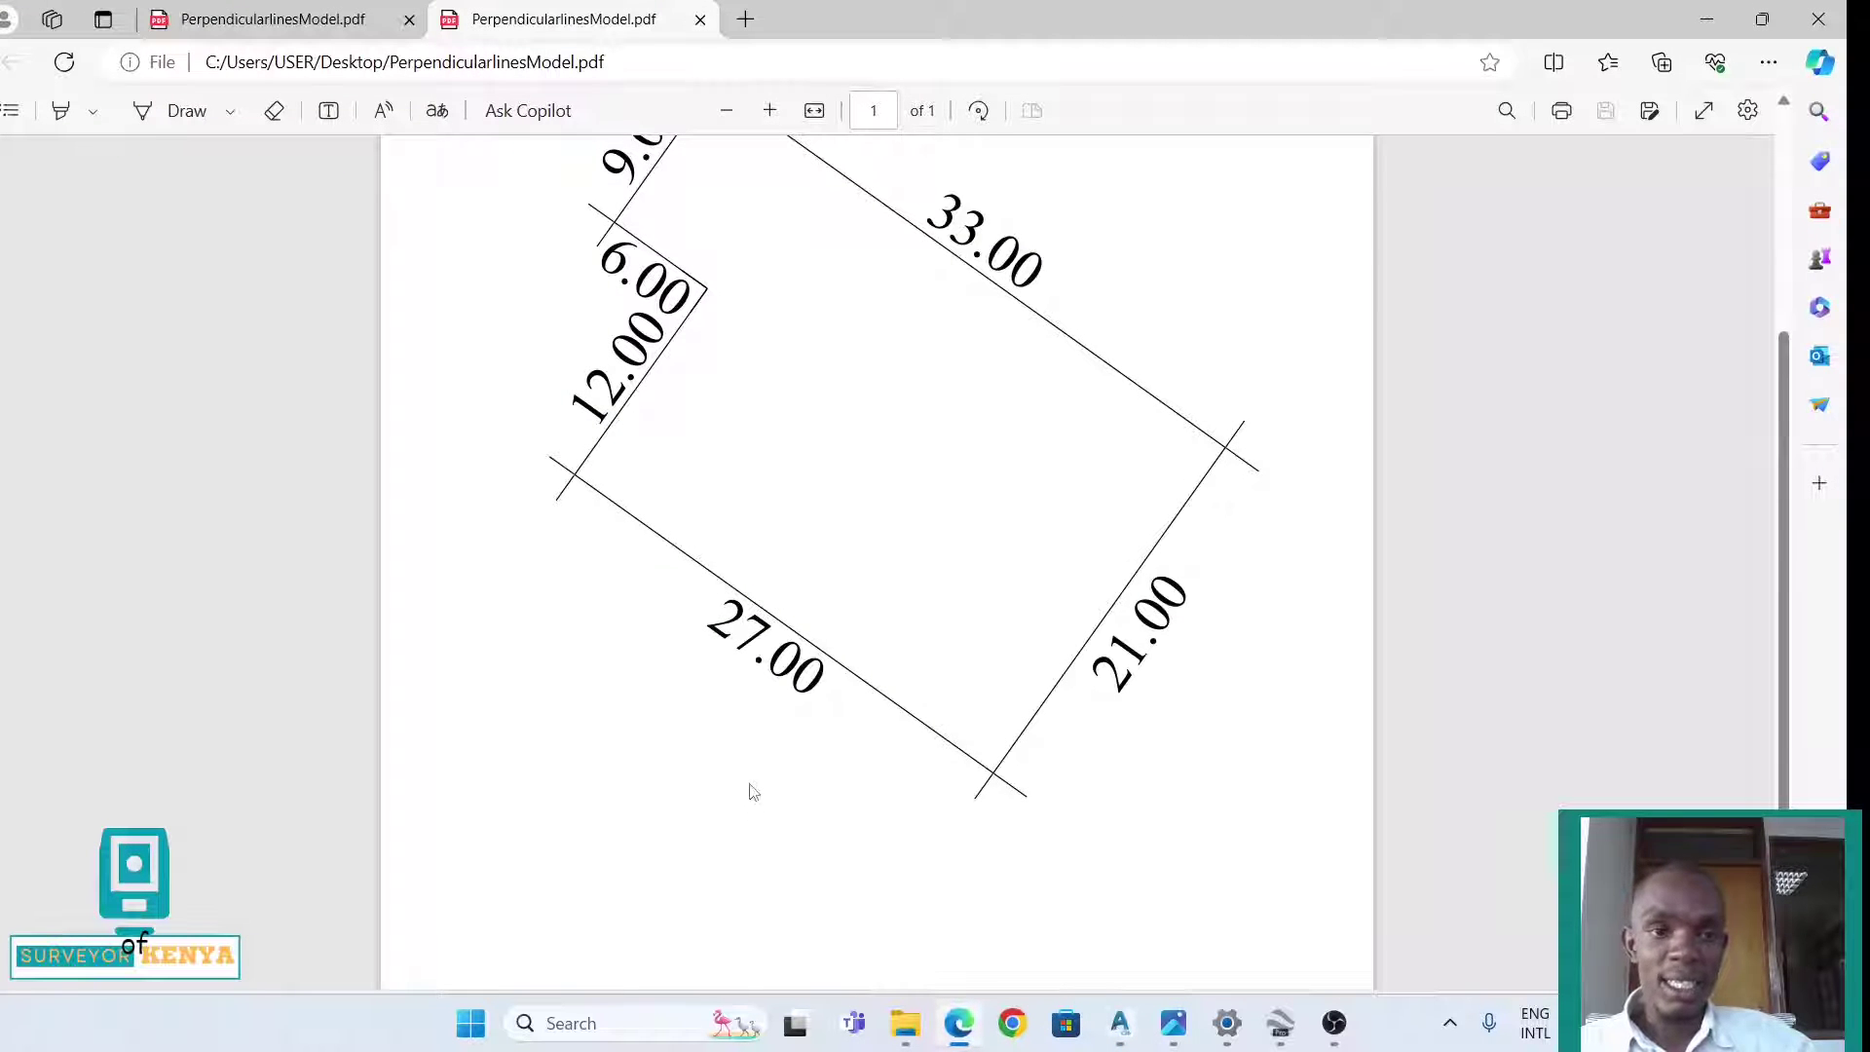
{"action": "scroll", "coordinate": [751, 785], "scroll_direction": "down", "scroll_amount": 1}
{"action": "scroll", "coordinate": [1169, 430], "scroll_direction": "up", "scroll_amount": 3}
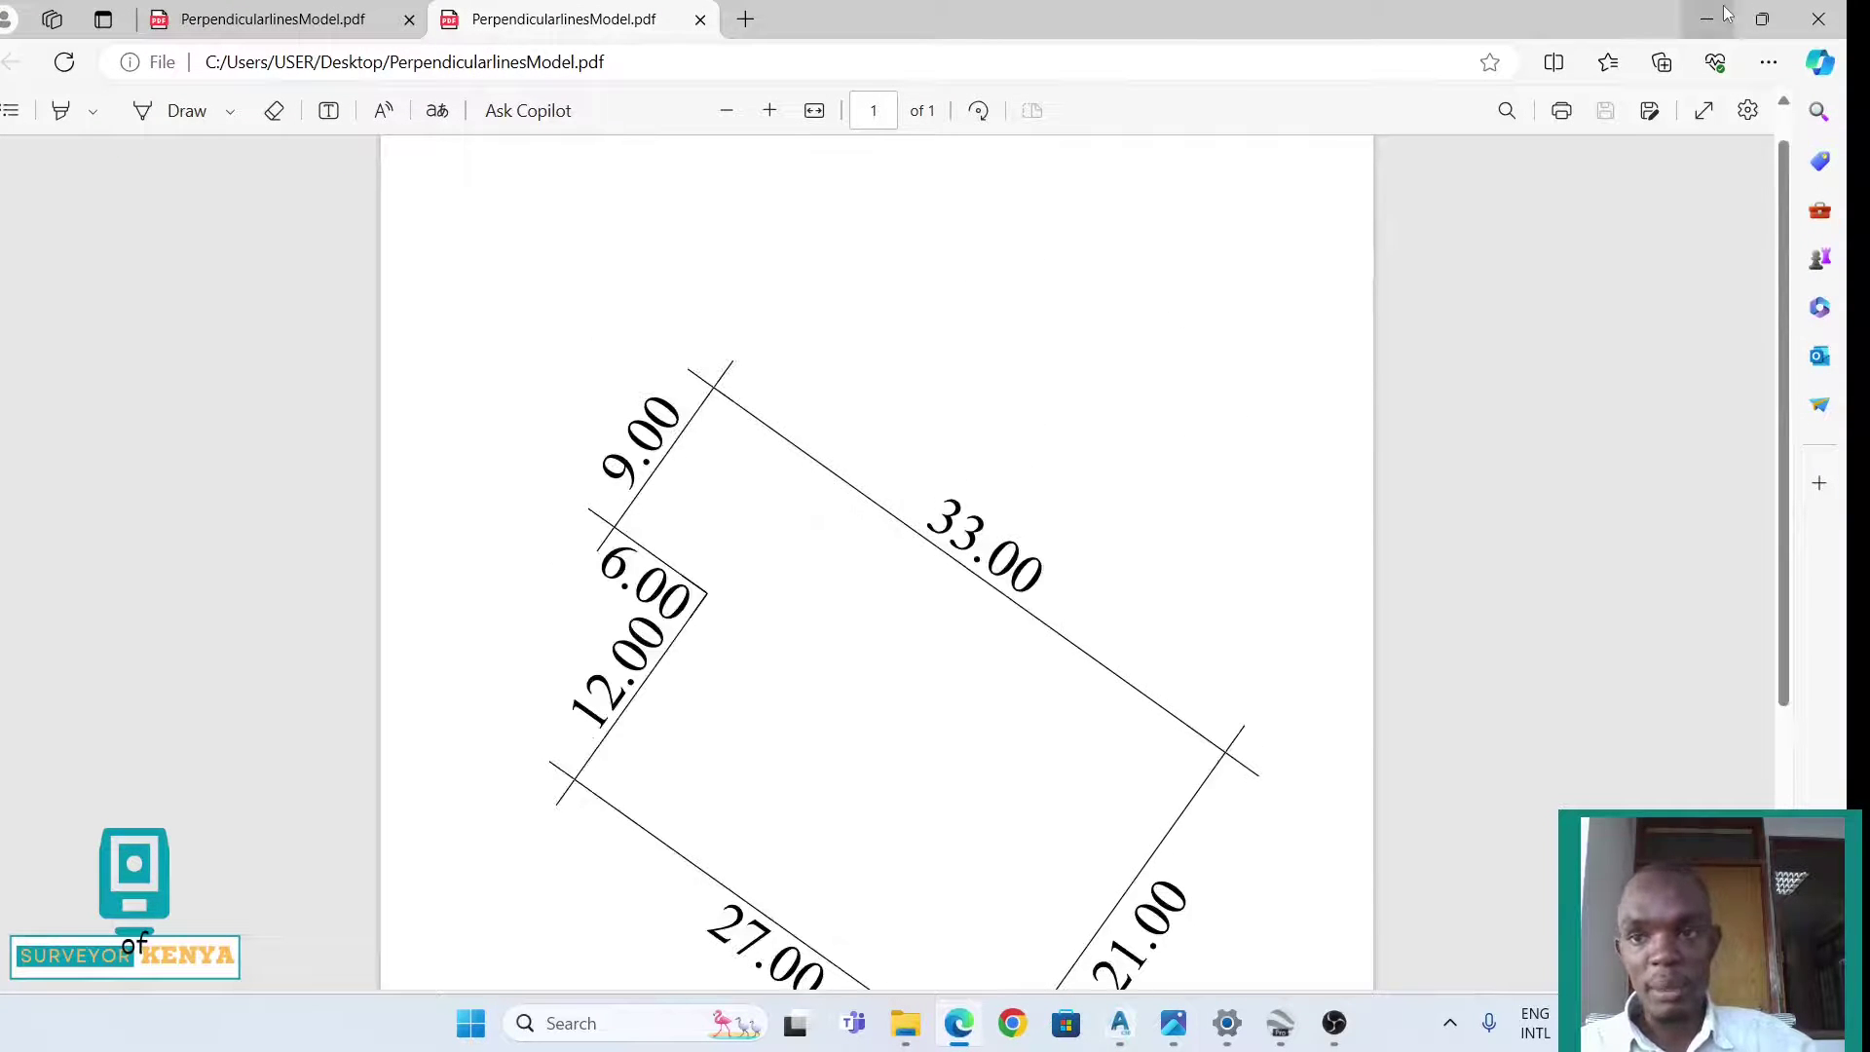
{"action": "left_click", "coordinate": [1727, 13]}
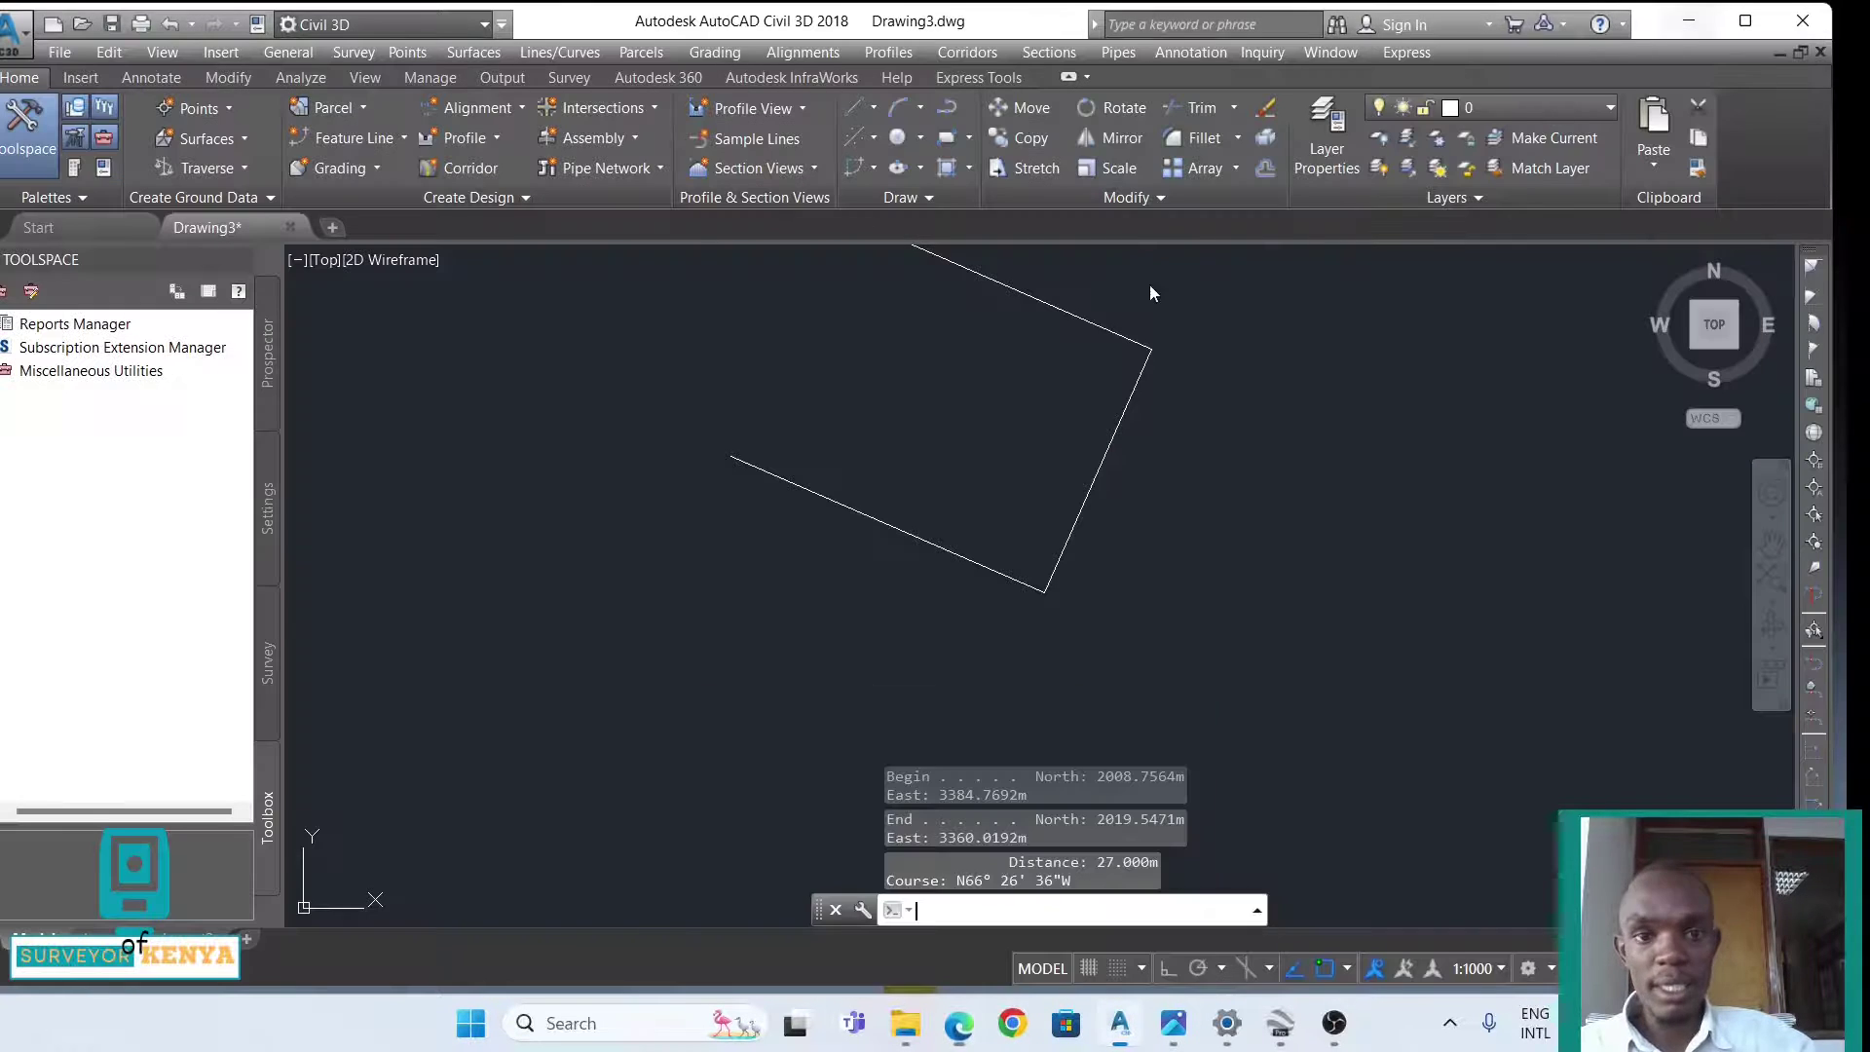
- Draw a 12 m line perpendicular to the 27 m edge from its endpoint
{"action": "left_click", "coordinate": [884, 522]}
{"action": "left_click", "coordinate": [844, 114]}
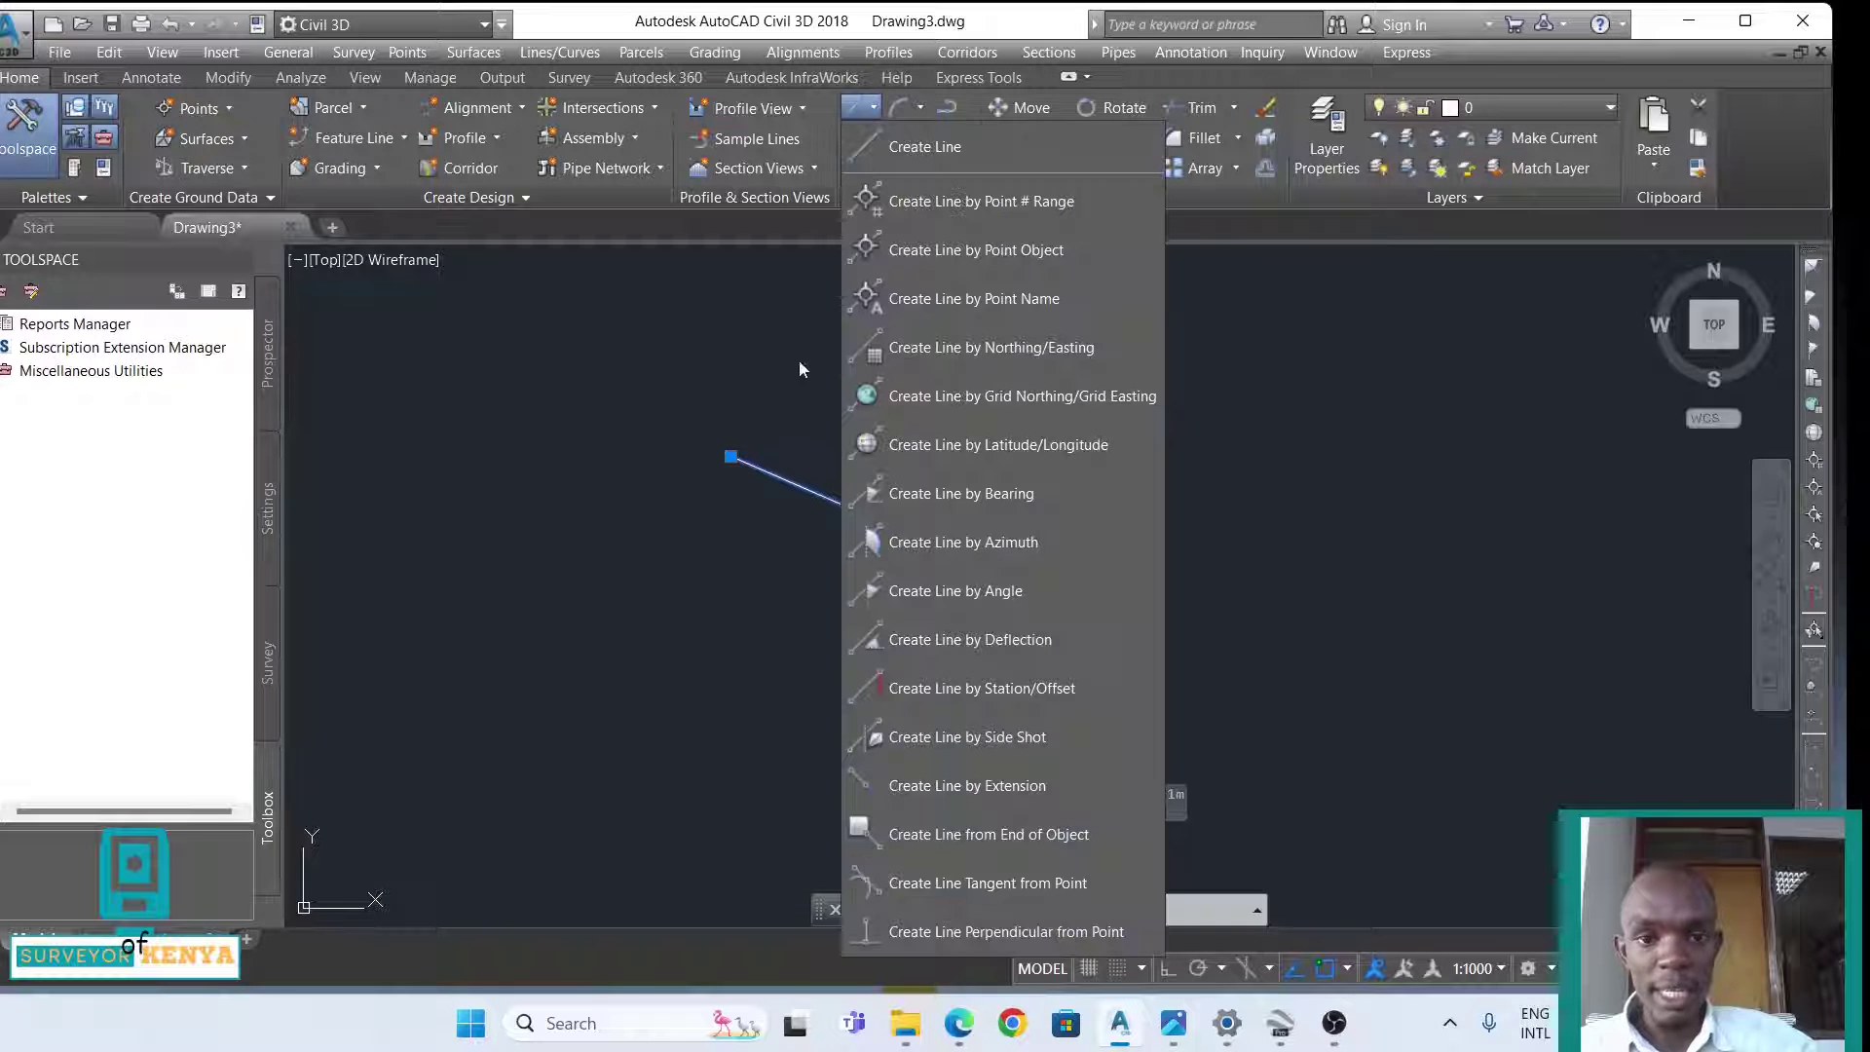
{"action": "left_click", "coordinate": [939, 938]}
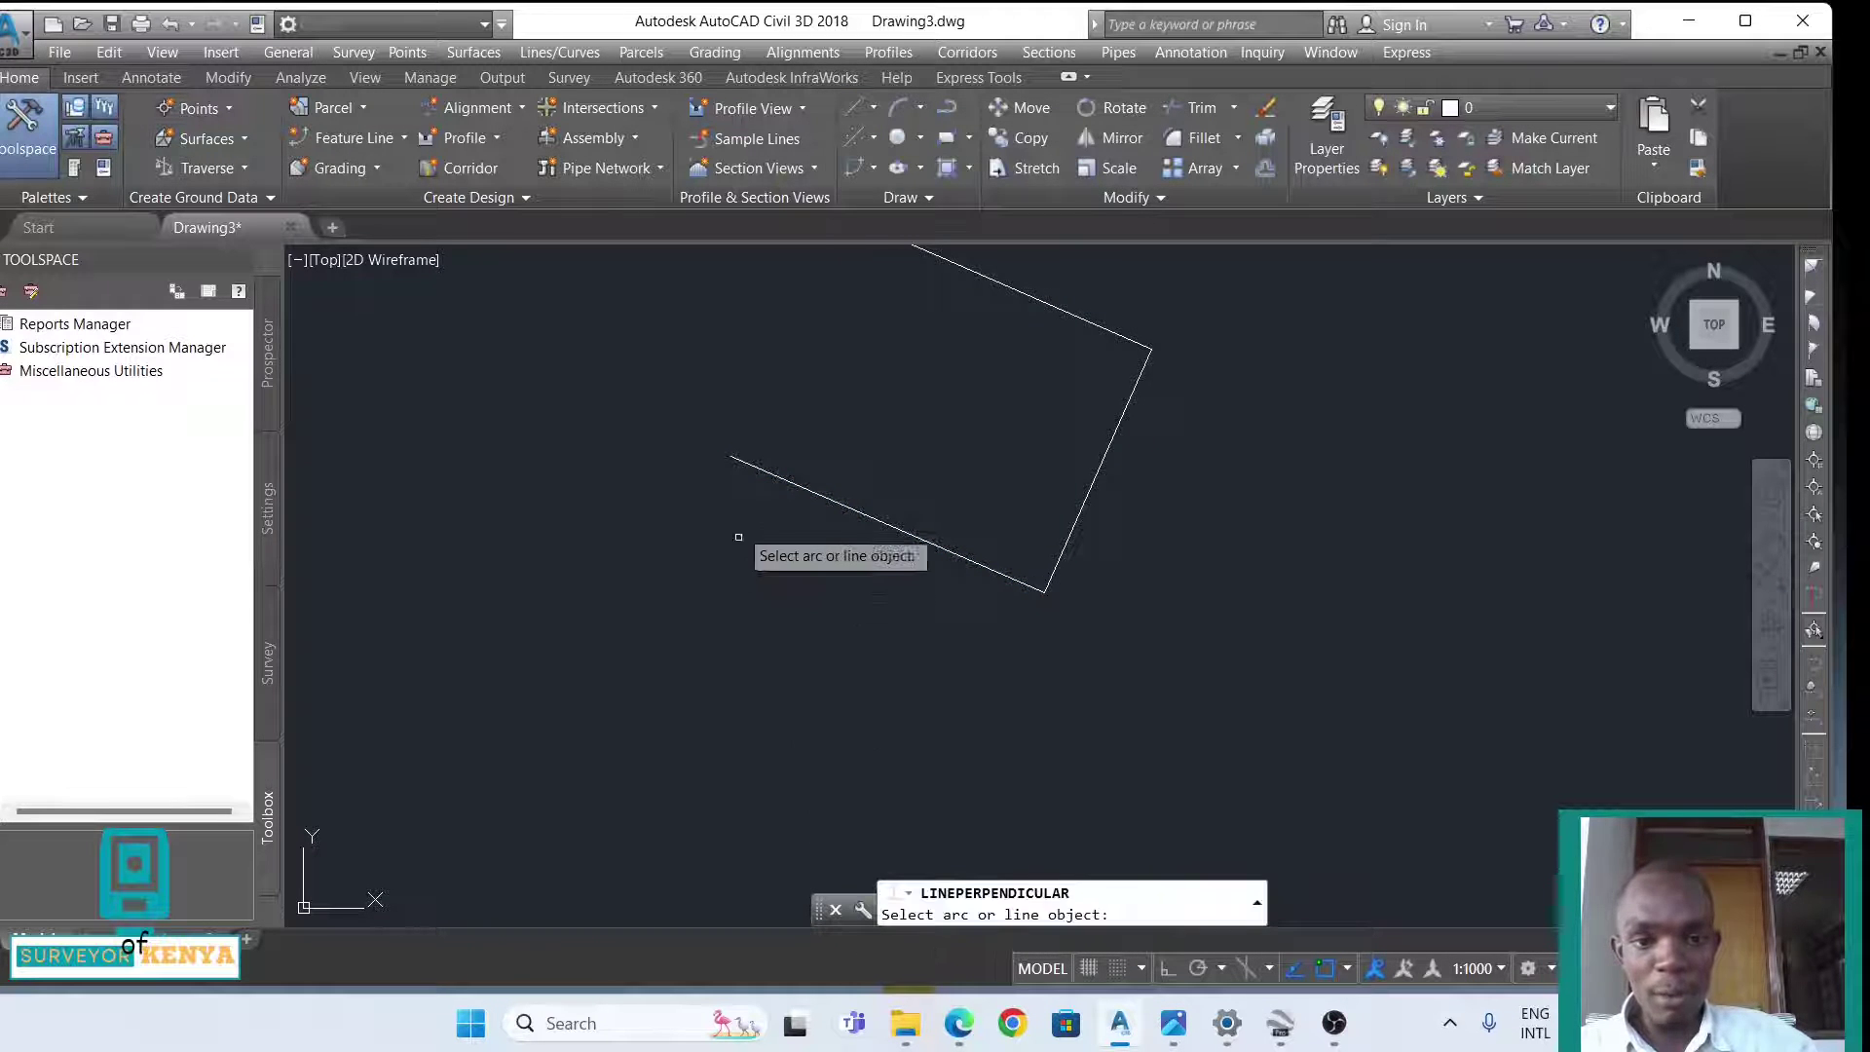
{"action": "left_click", "coordinate": [743, 461]}
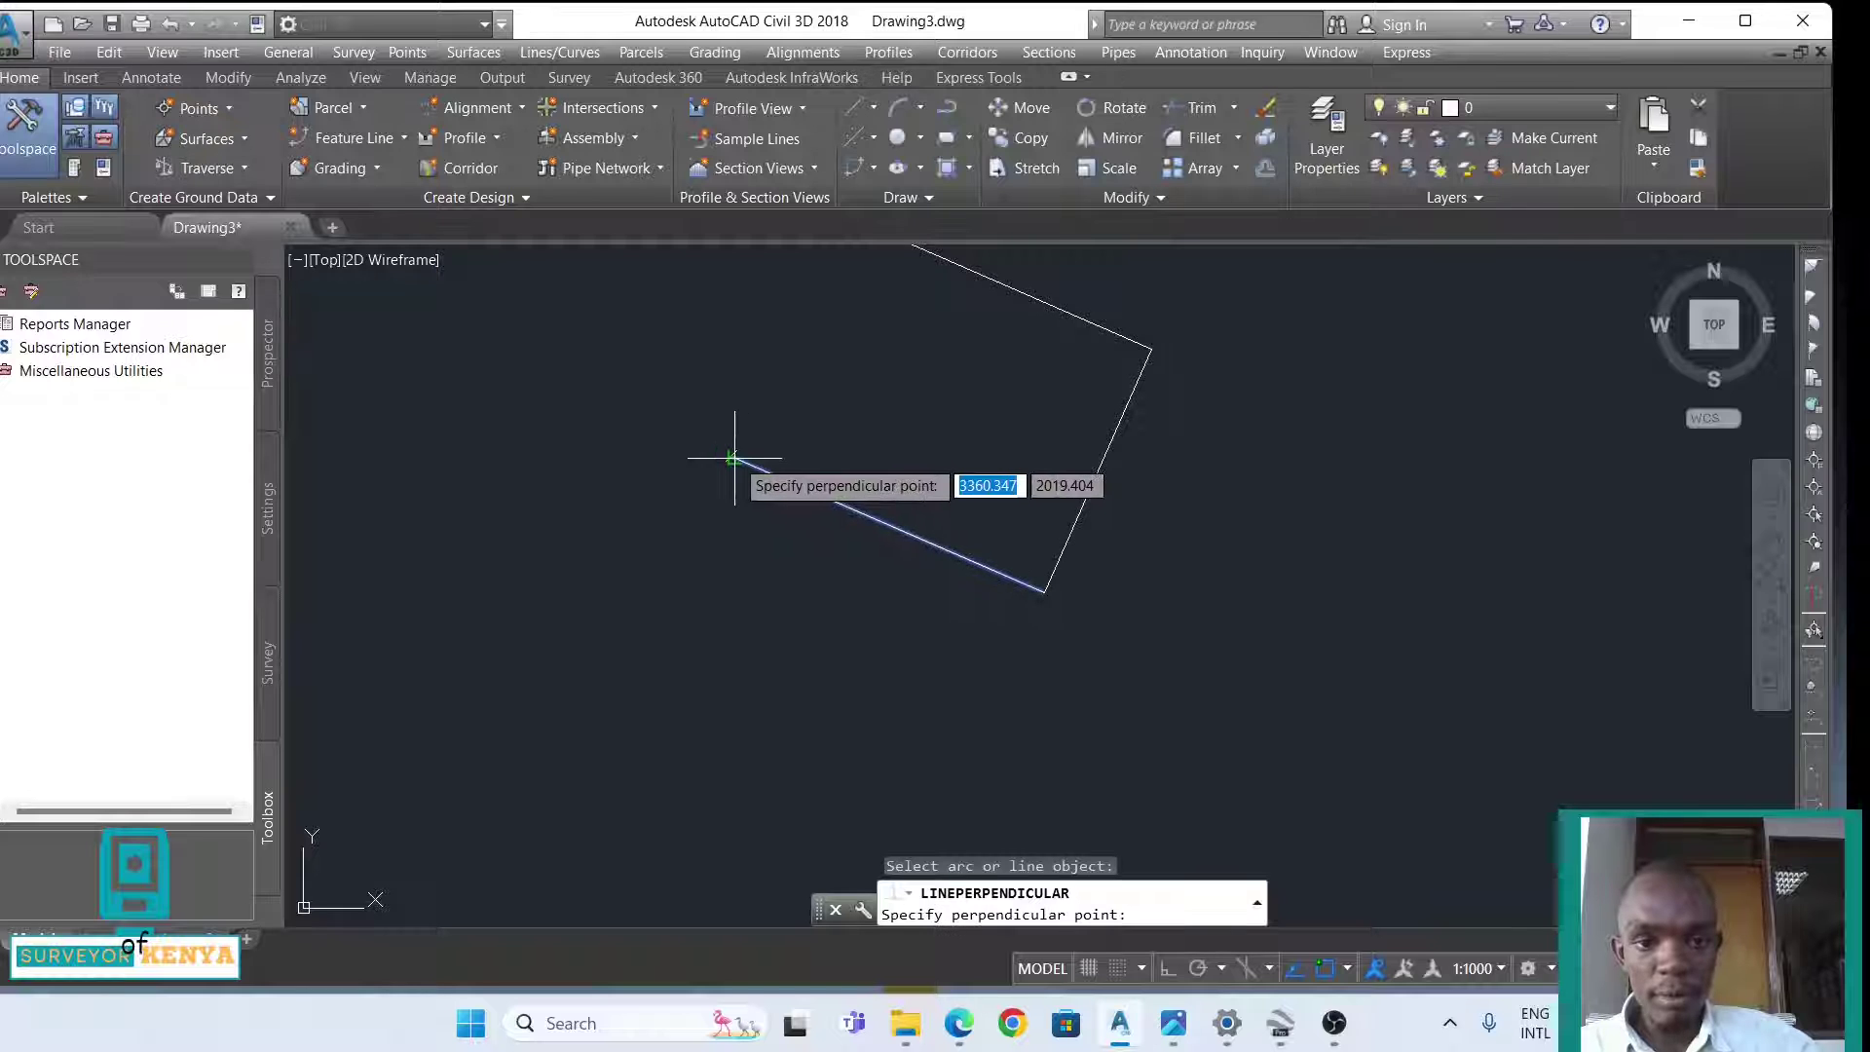
{"action": "left_click", "coordinate": [735, 455]}
{"action": "key", "text": "alt+Tab"}
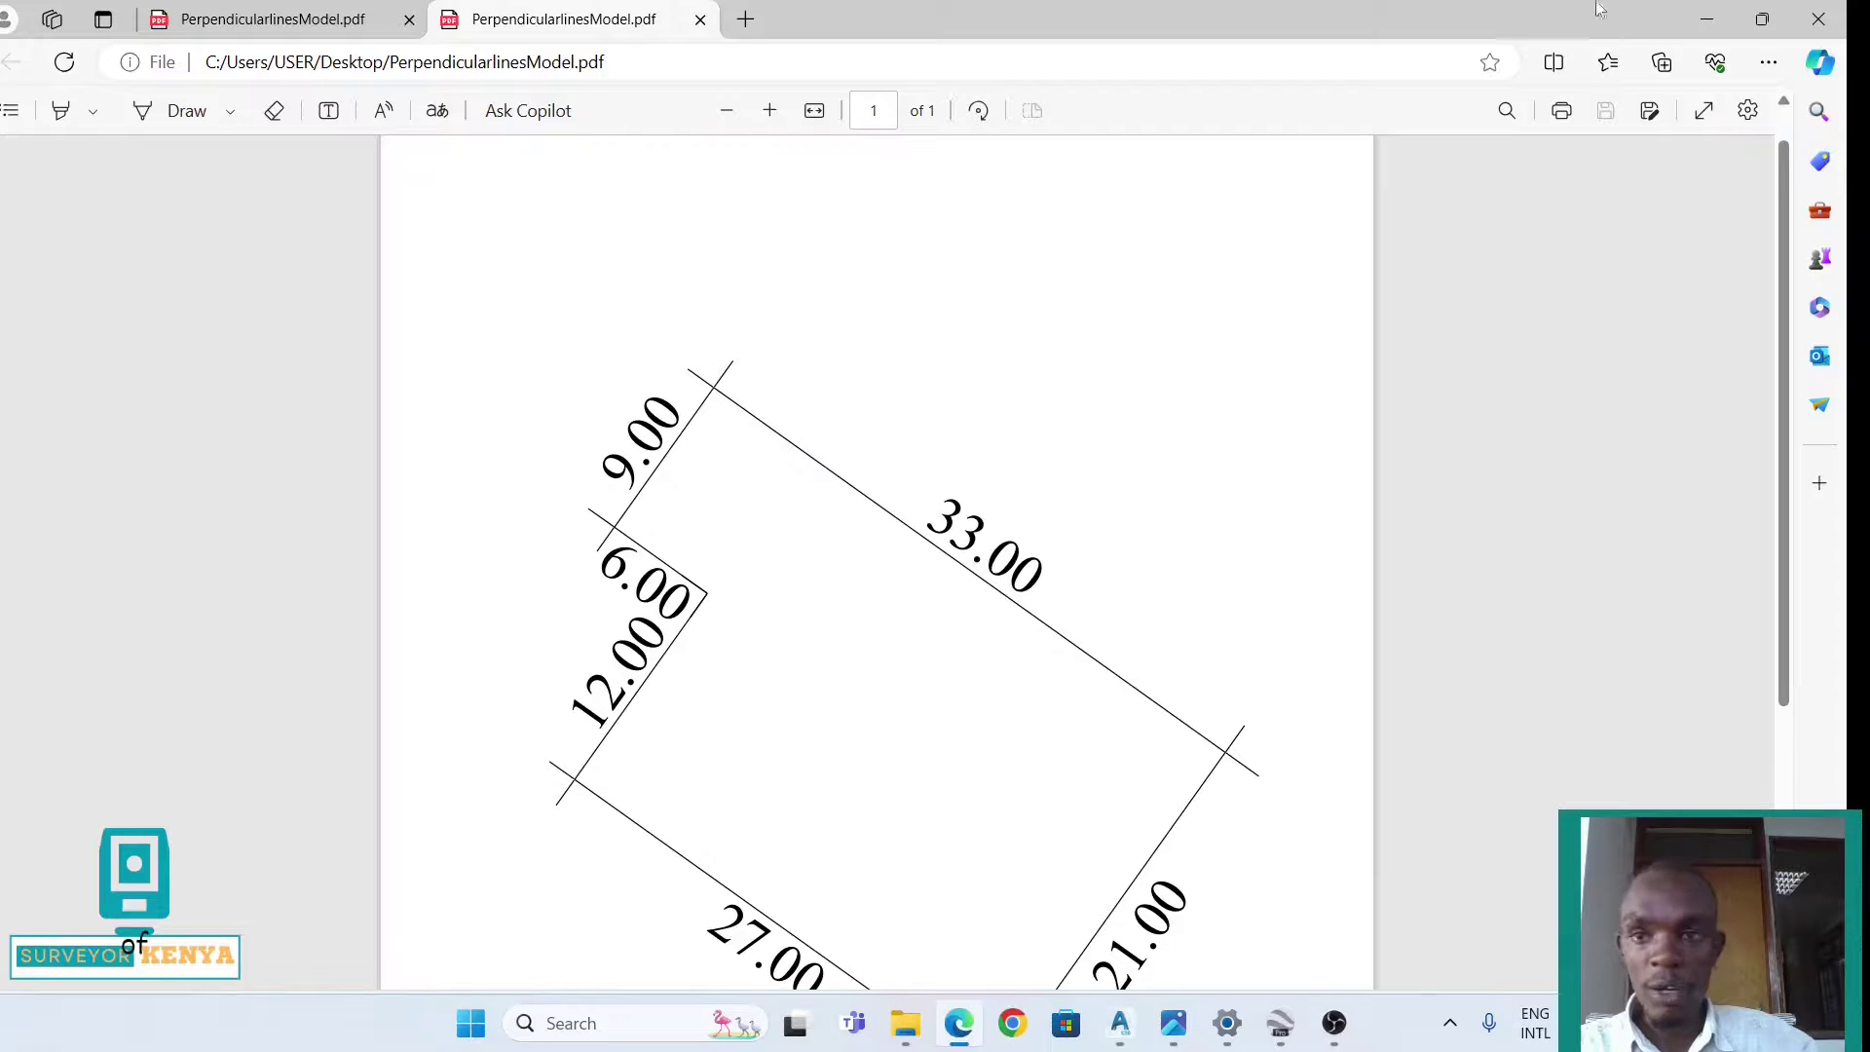
{"action": "key", "text": "alt+Tab"}
{"action": "type", "text": "12"}
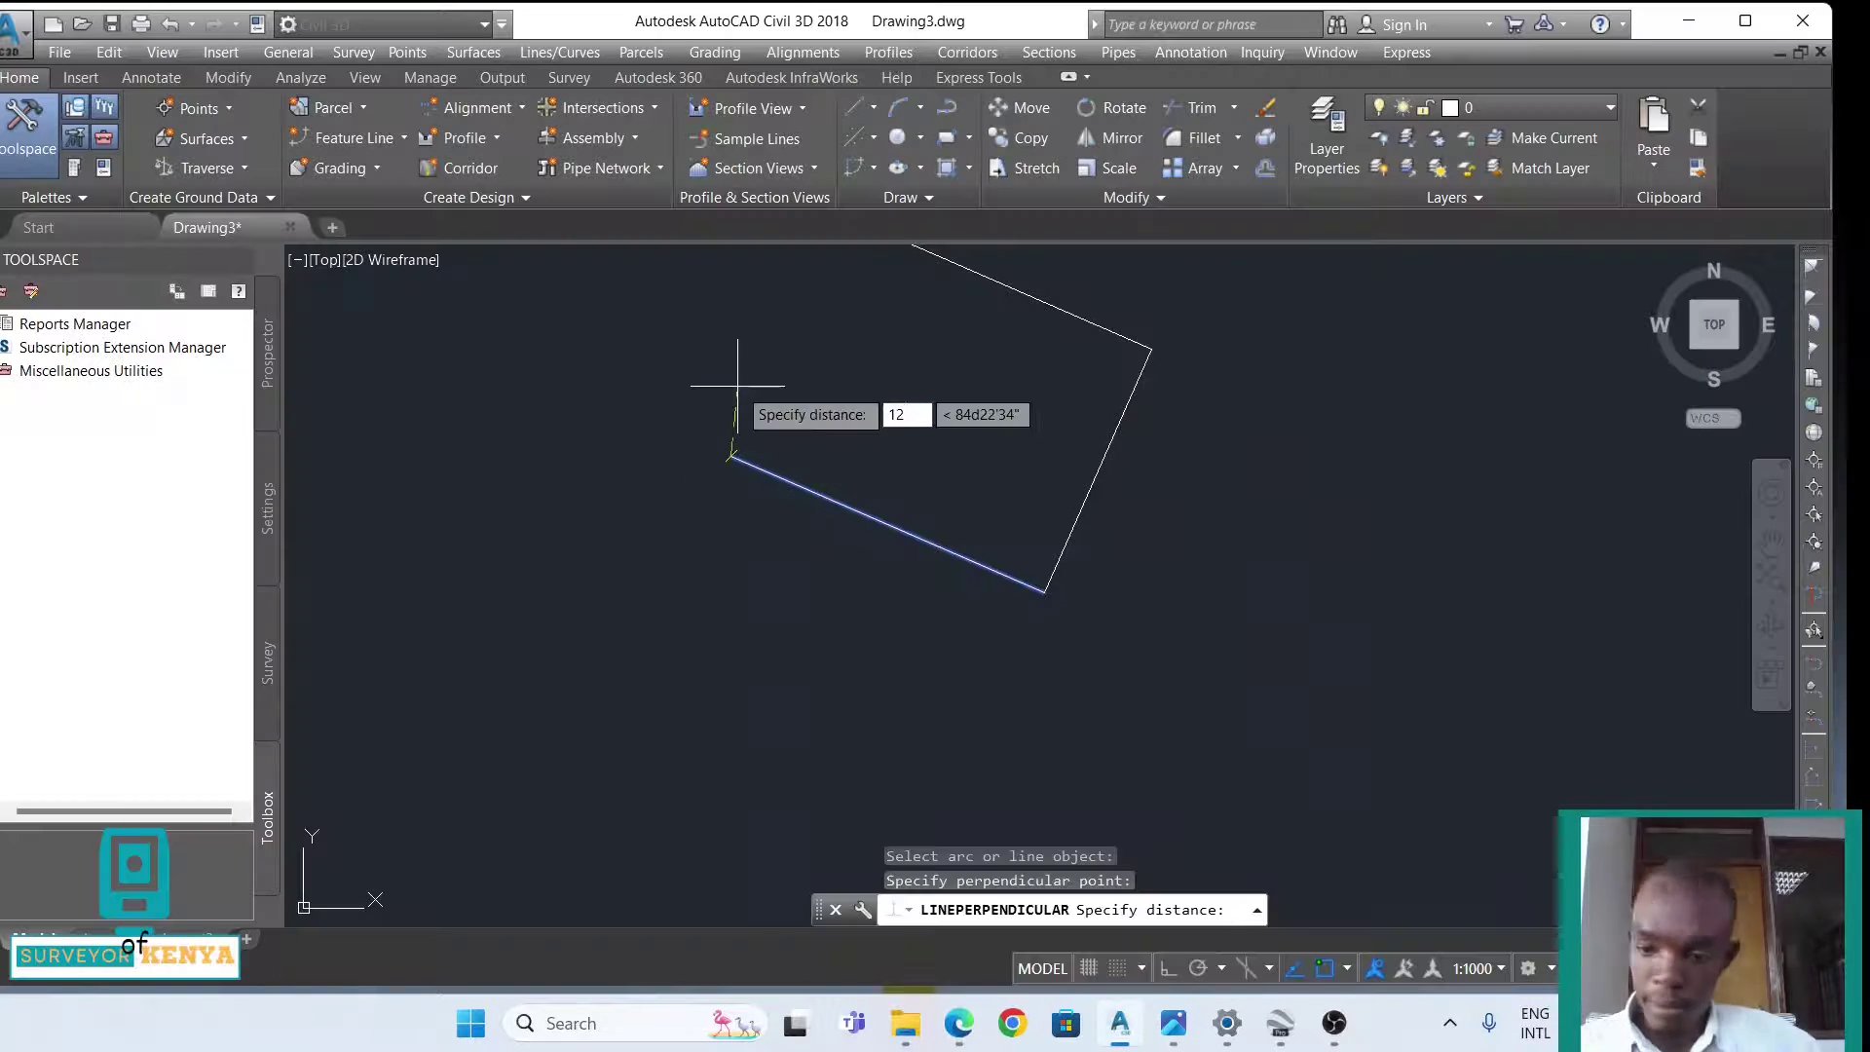
{"action": "key", "text": "Return"}
{"action": "middle_click_drag", "start_coordinate": [742, 389], "coordinate": [746, 562]}
- Add a 6 m leg perpendicular to the 12 m edge, then verify it against the sketch PDF
{"action": "left_click", "coordinate": [874, 107]}
{"action": "left_click", "coordinate": [975, 927]}
{"action": "left_click", "coordinate": [780, 494]}
{"action": "left_click", "coordinate": [794, 489]}
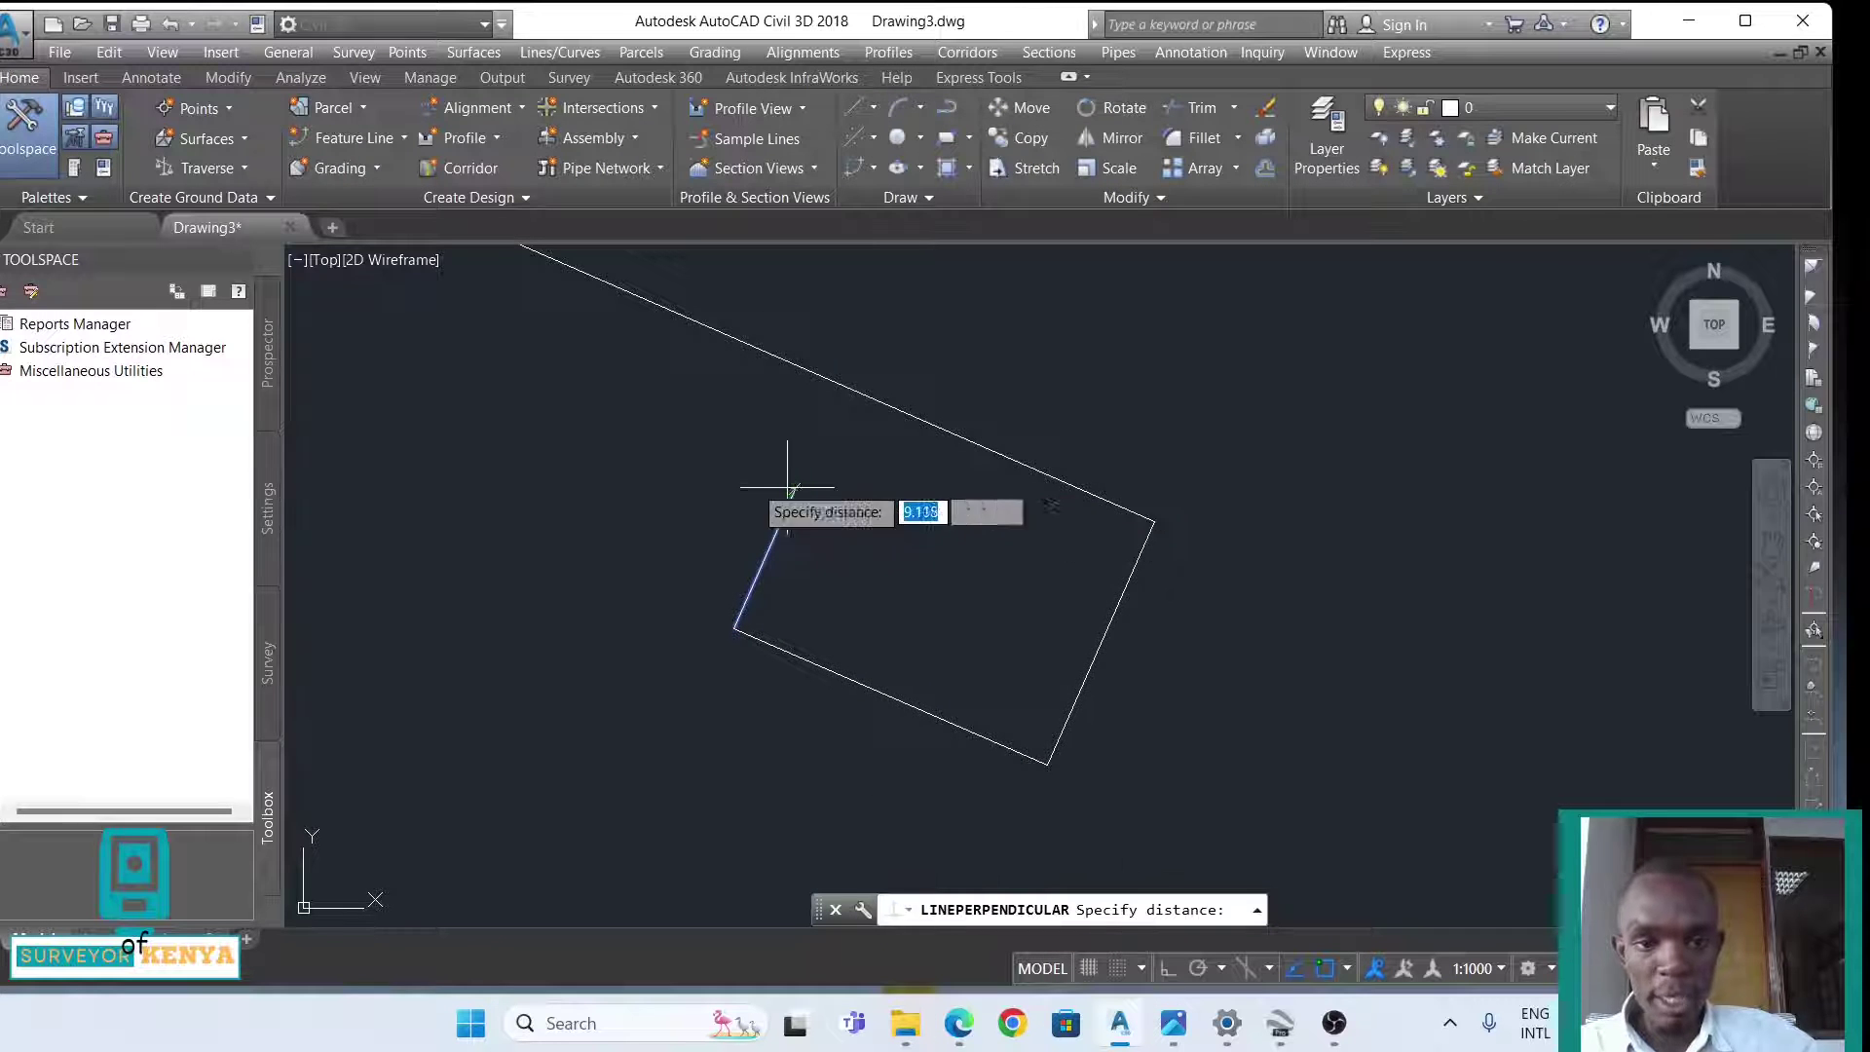
{"action": "type", "text": "6"}
{"action": "key", "text": "Return"}
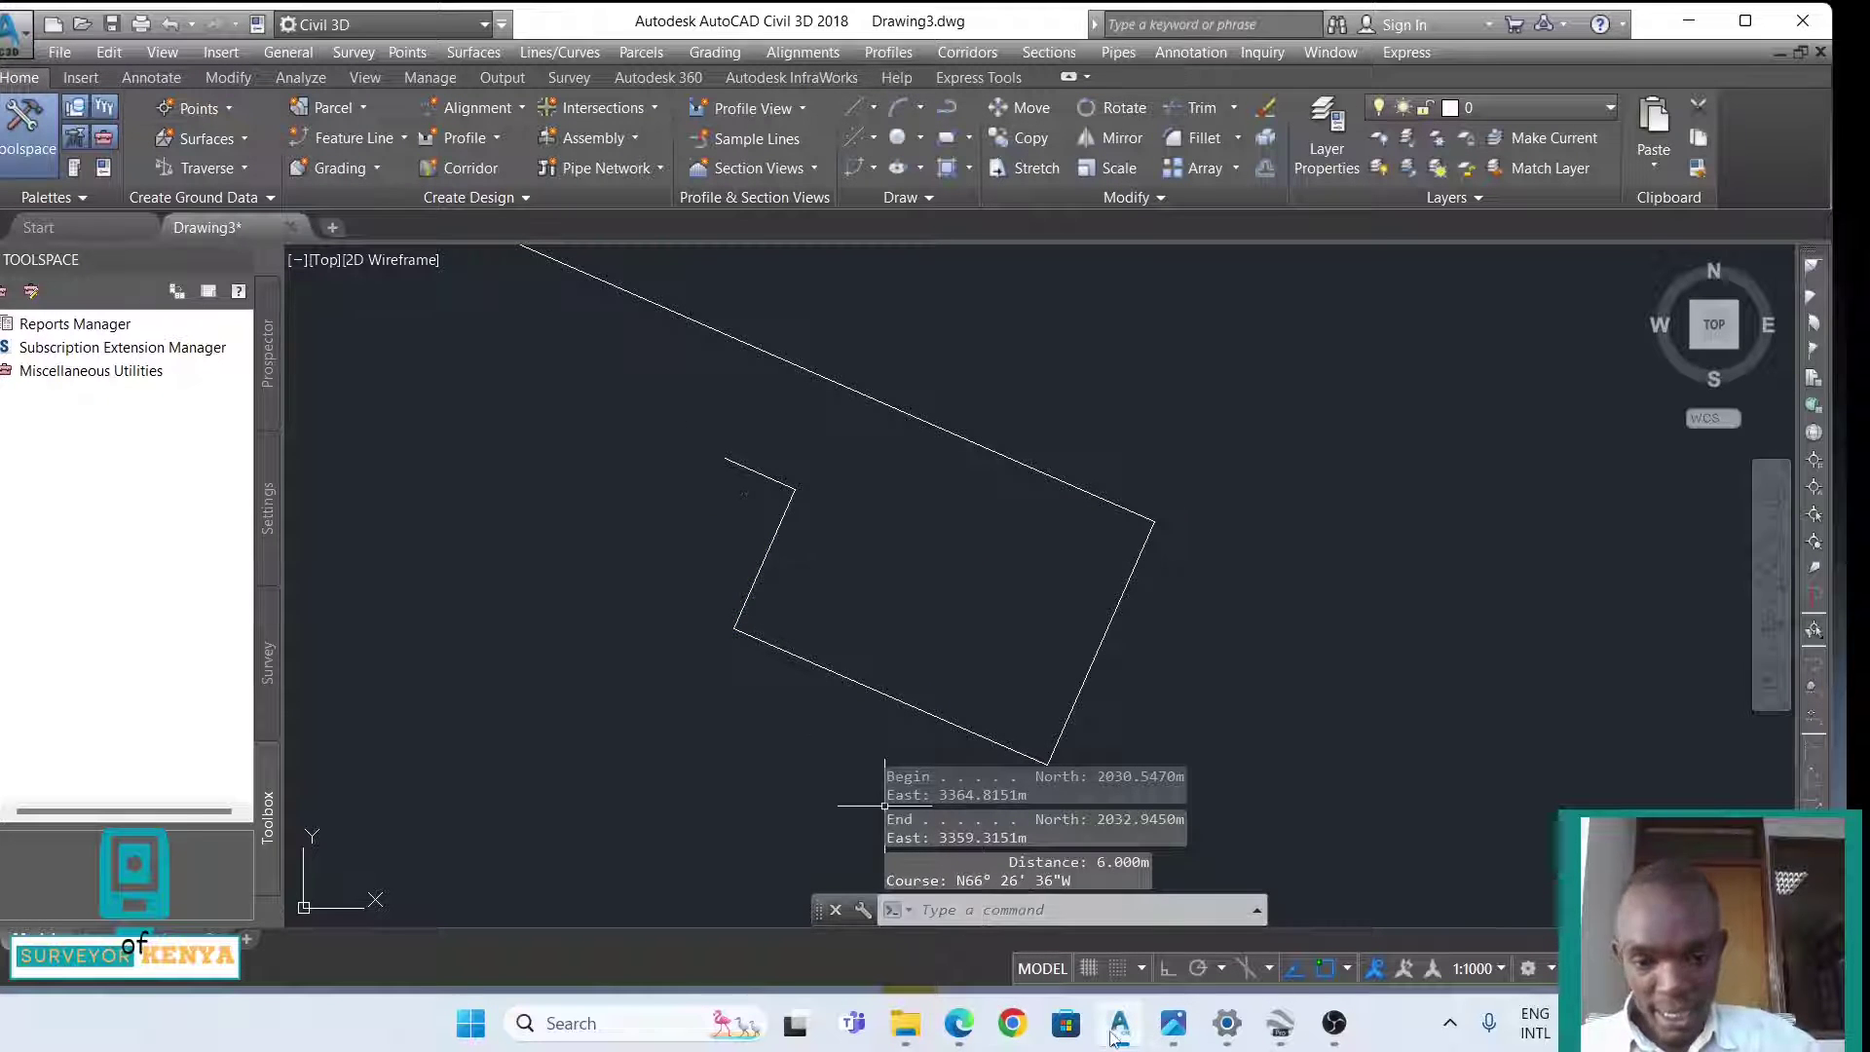
{"action": "left_click", "coordinate": [955, 1028]}
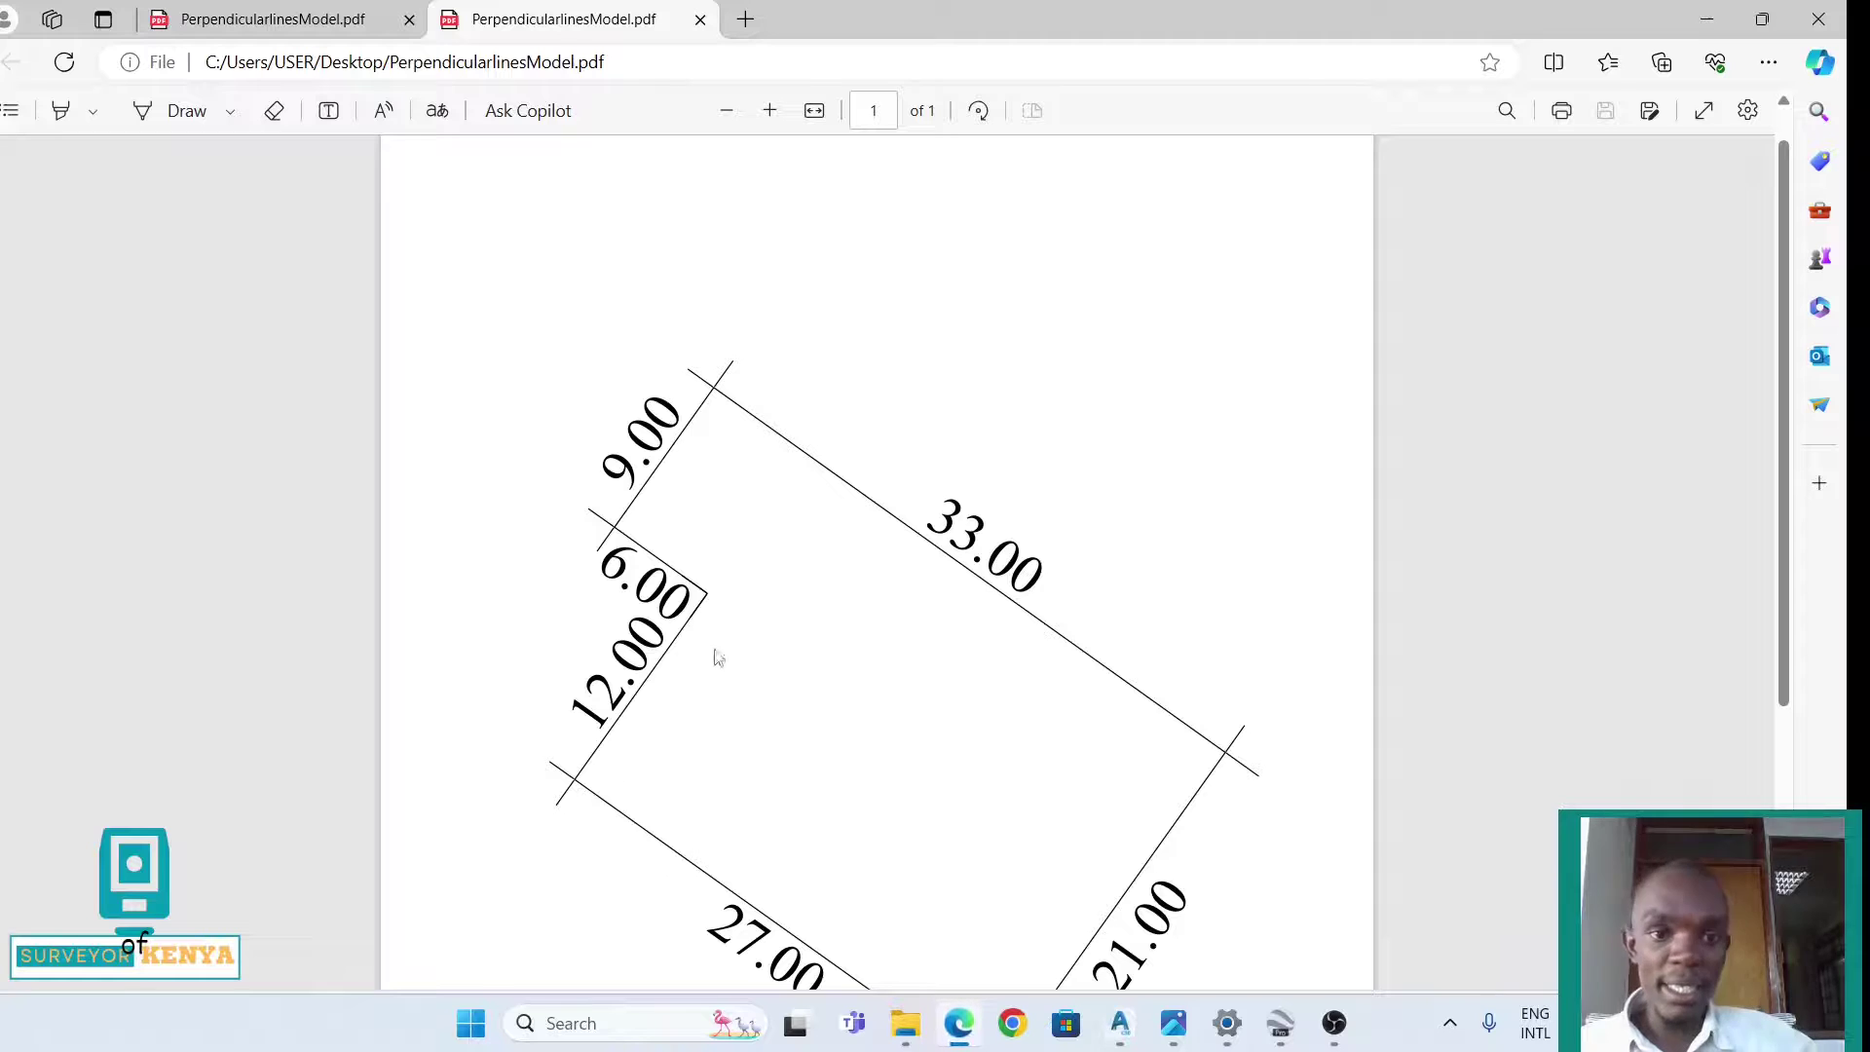
{"action": "left_click", "coordinate": [1706, 22]}
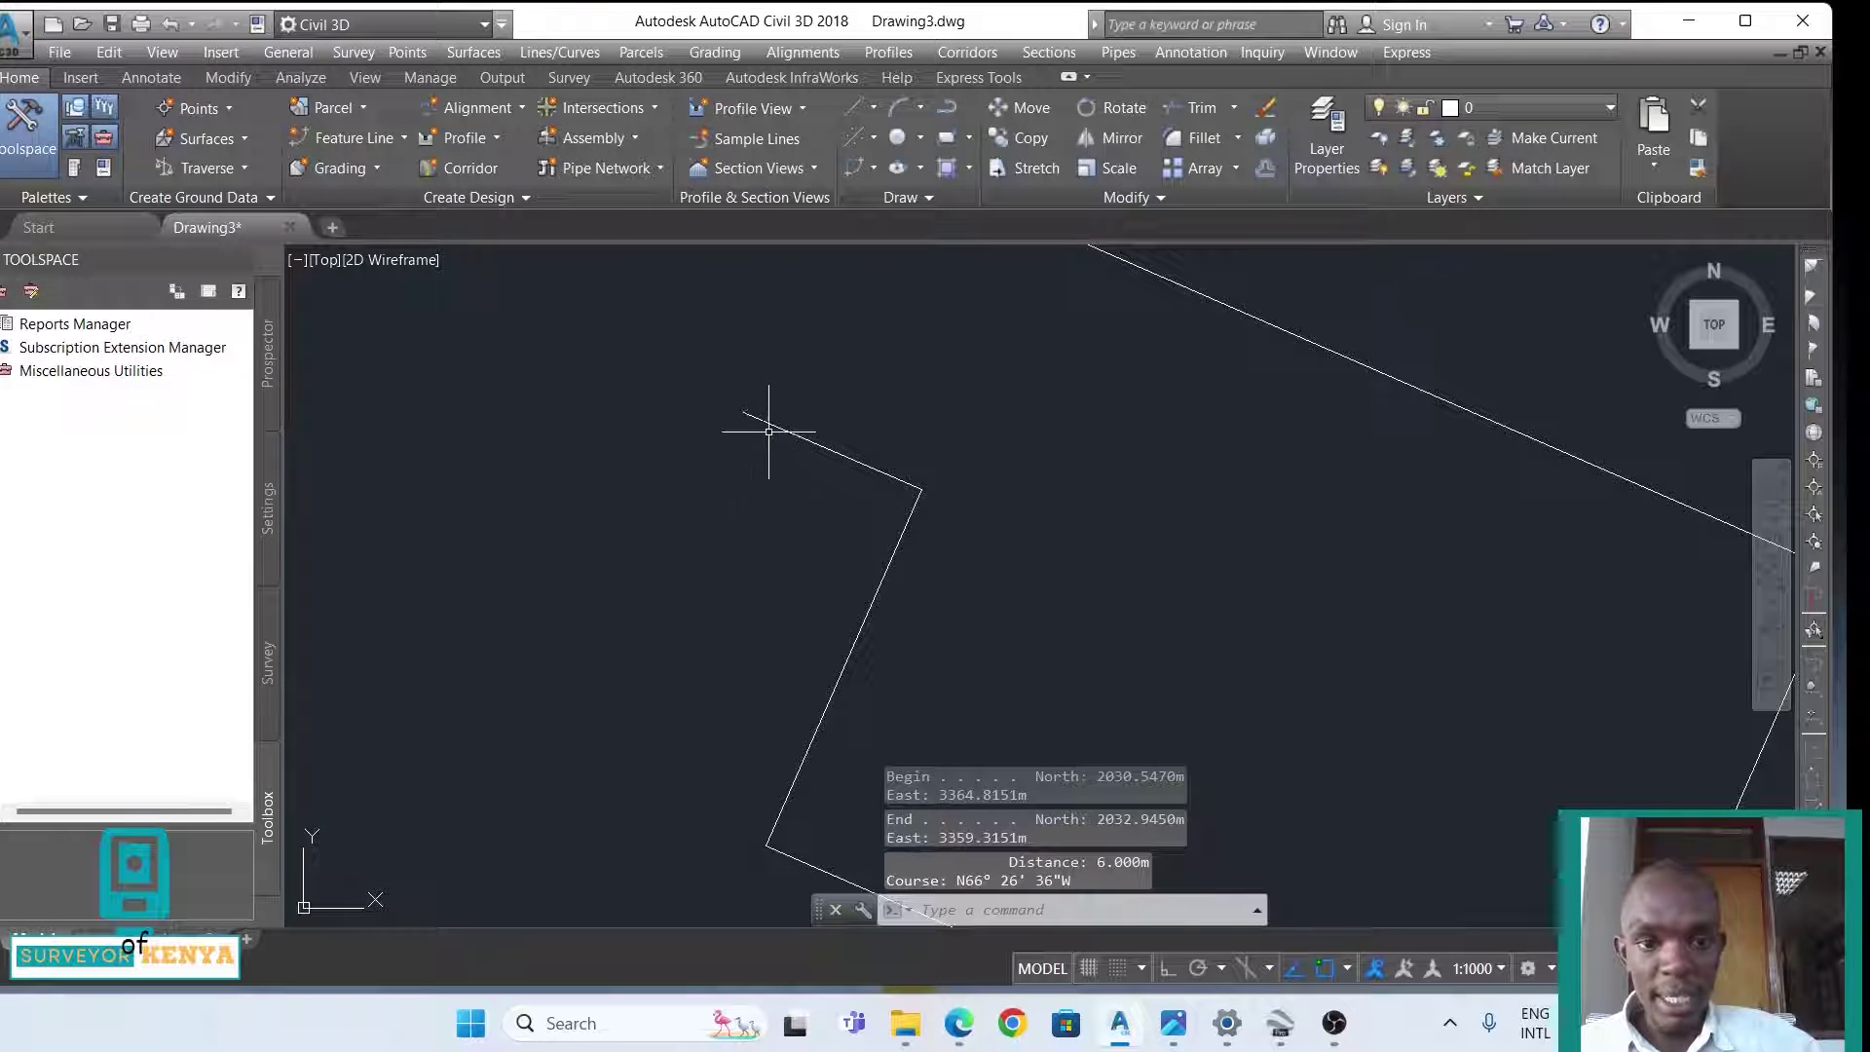
{"action": "left_click", "coordinate": [766, 422]}
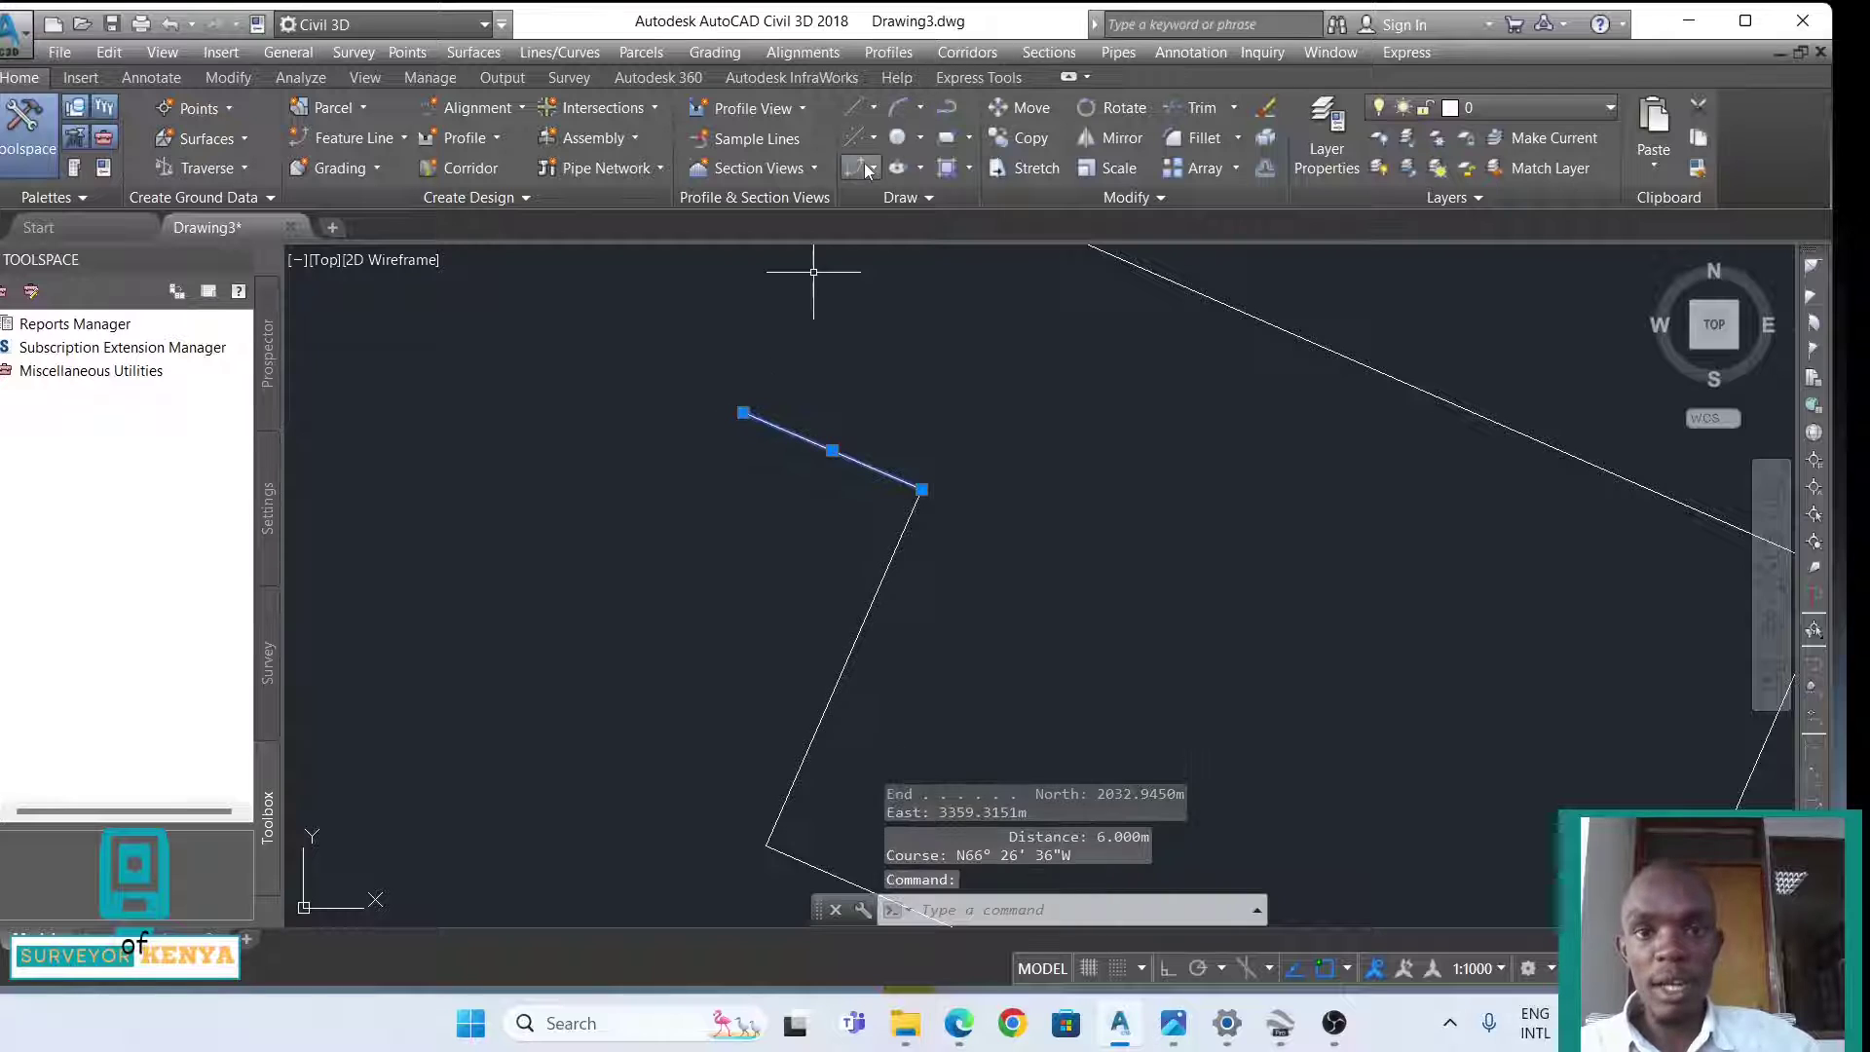
- Draw a 9 m side perpendicular to the 6 m edge (course N23°33'24"E), reaching the first line
{"action": "left_click", "coordinate": [871, 110]}
{"action": "left_click", "coordinate": [908, 937]}
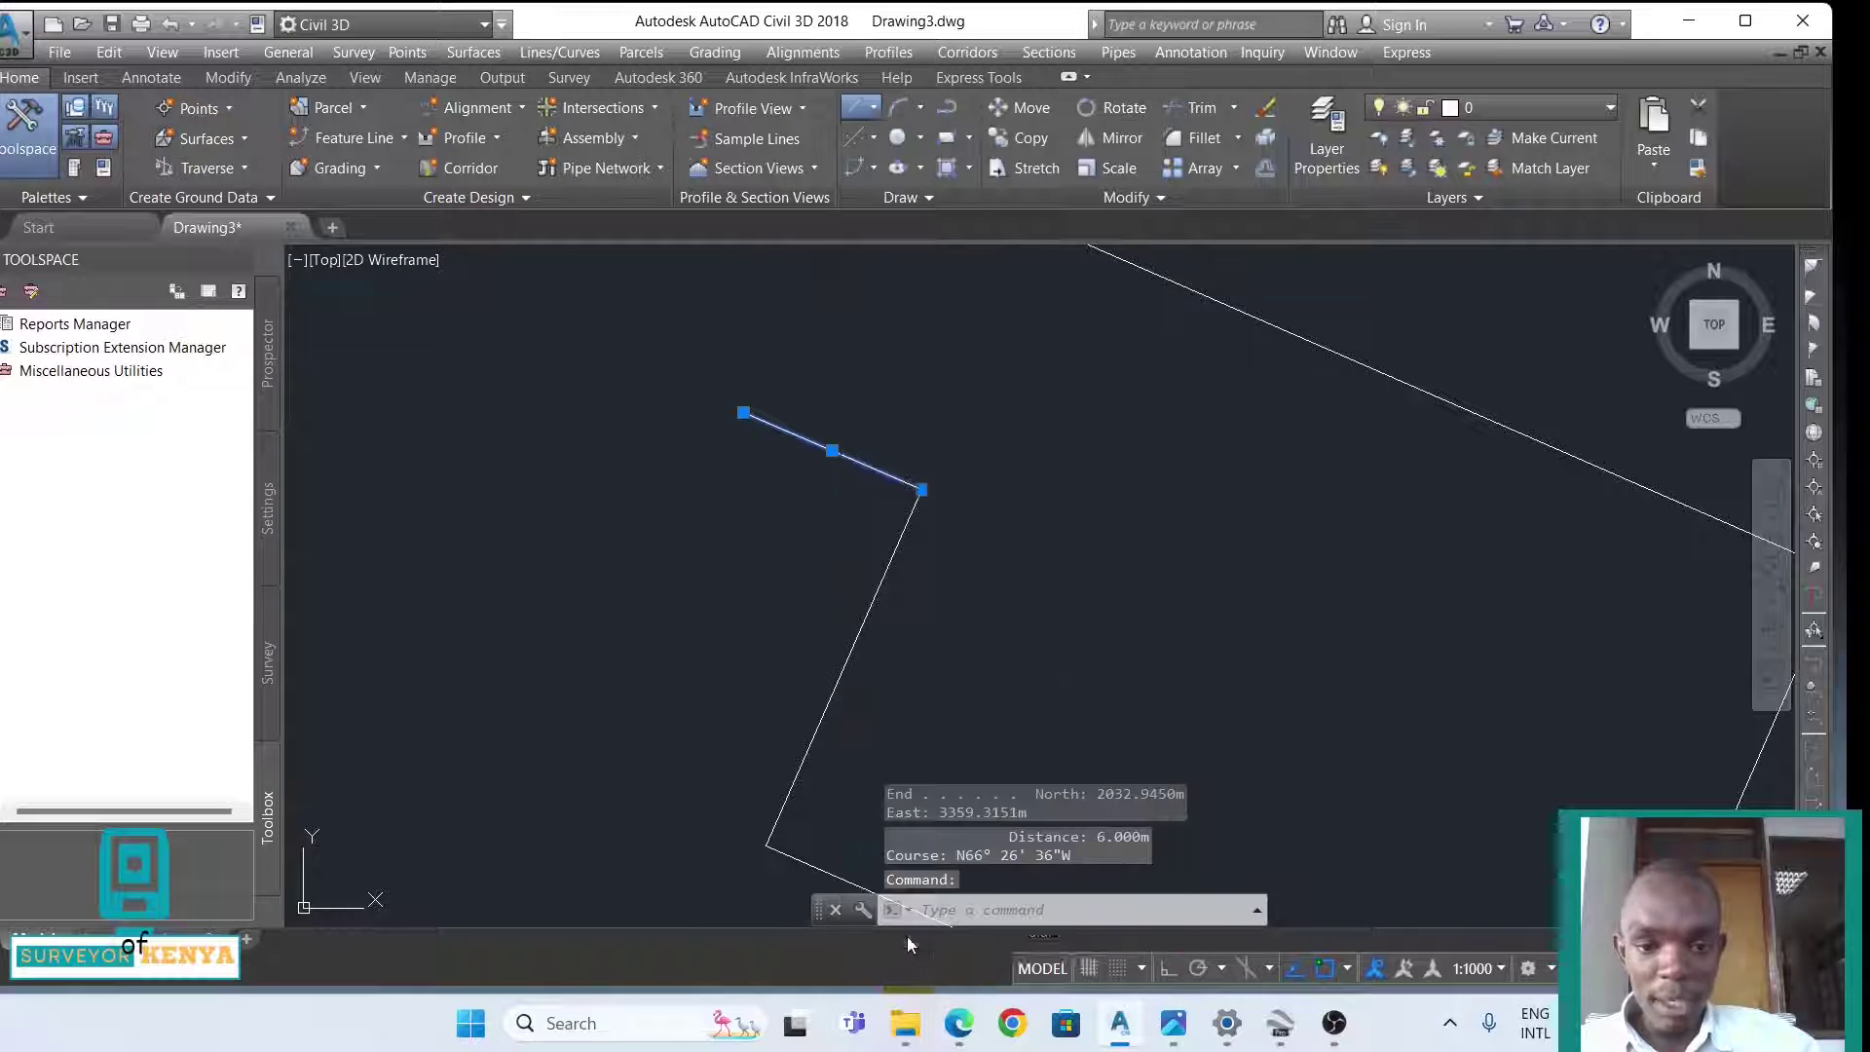
{"action": "left_click", "coordinate": [751, 437]}
{"action": "left_click", "coordinate": [746, 414]}
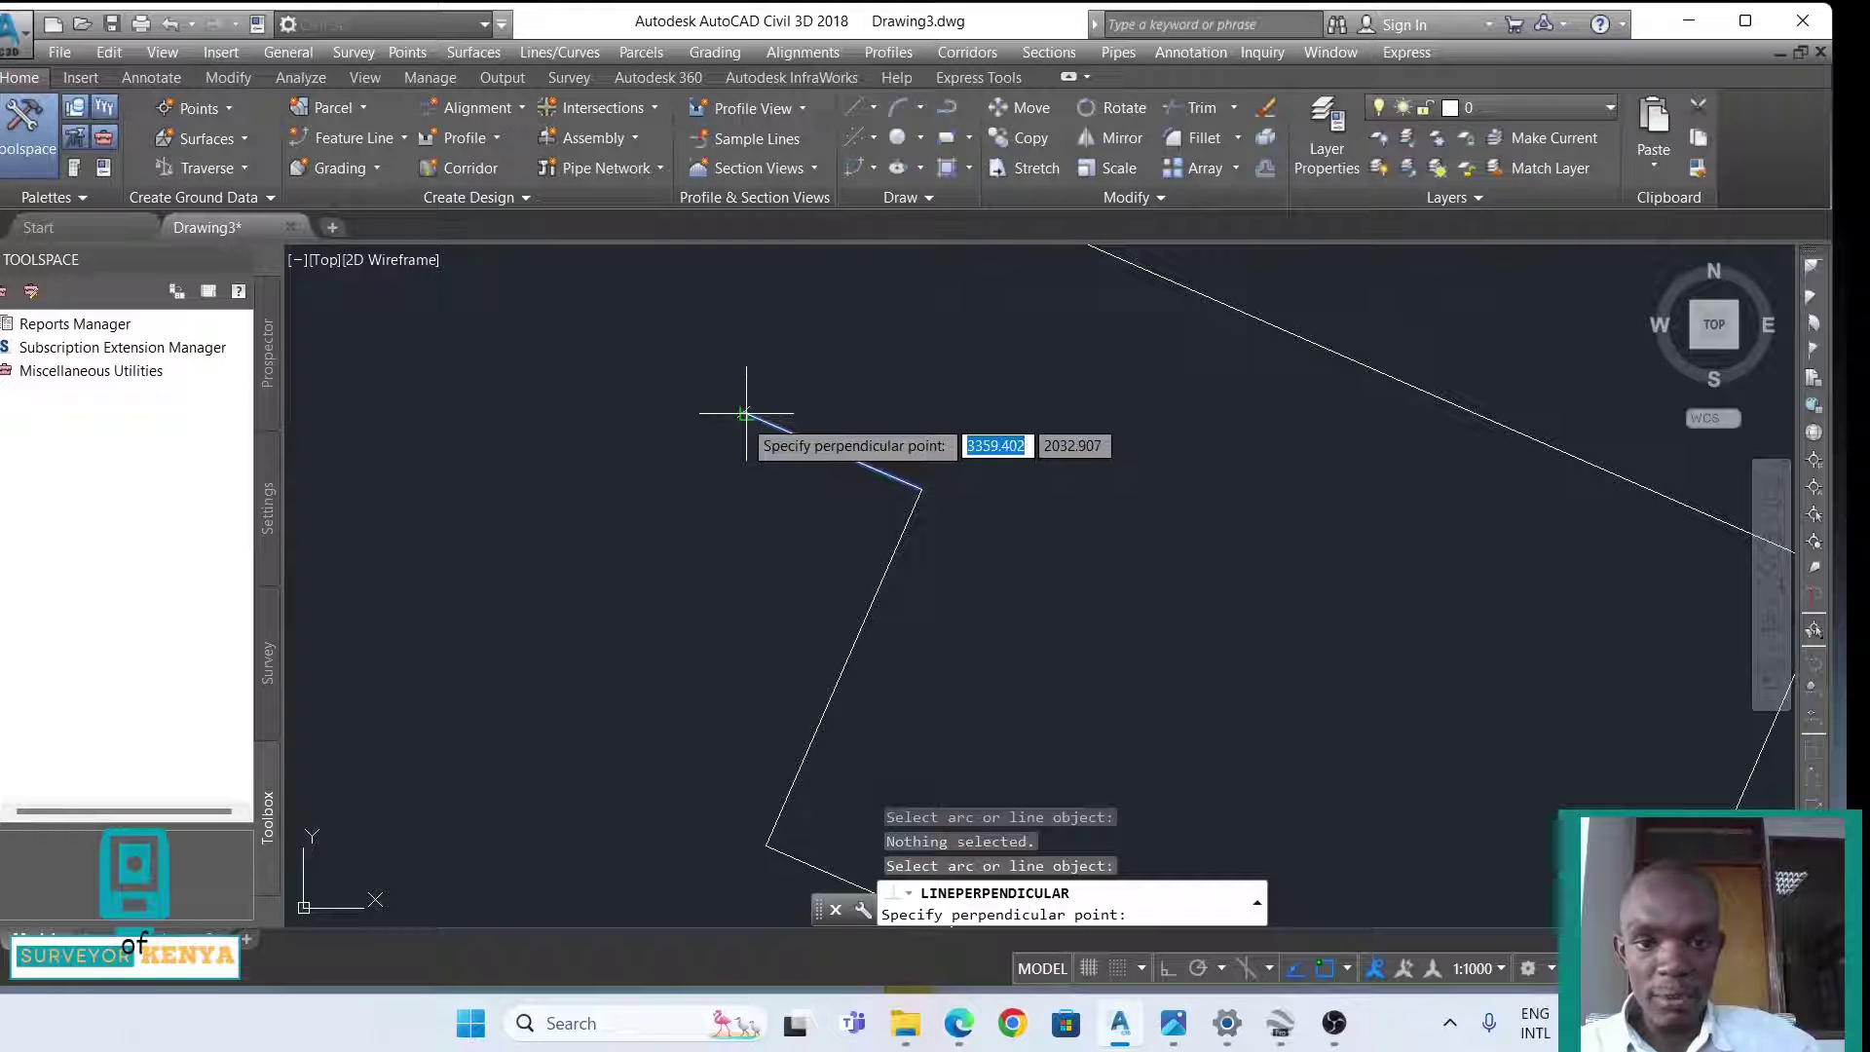
{"action": "scroll", "coordinate": [747, 411], "scroll_direction": "up", "scroll_amount": 3}
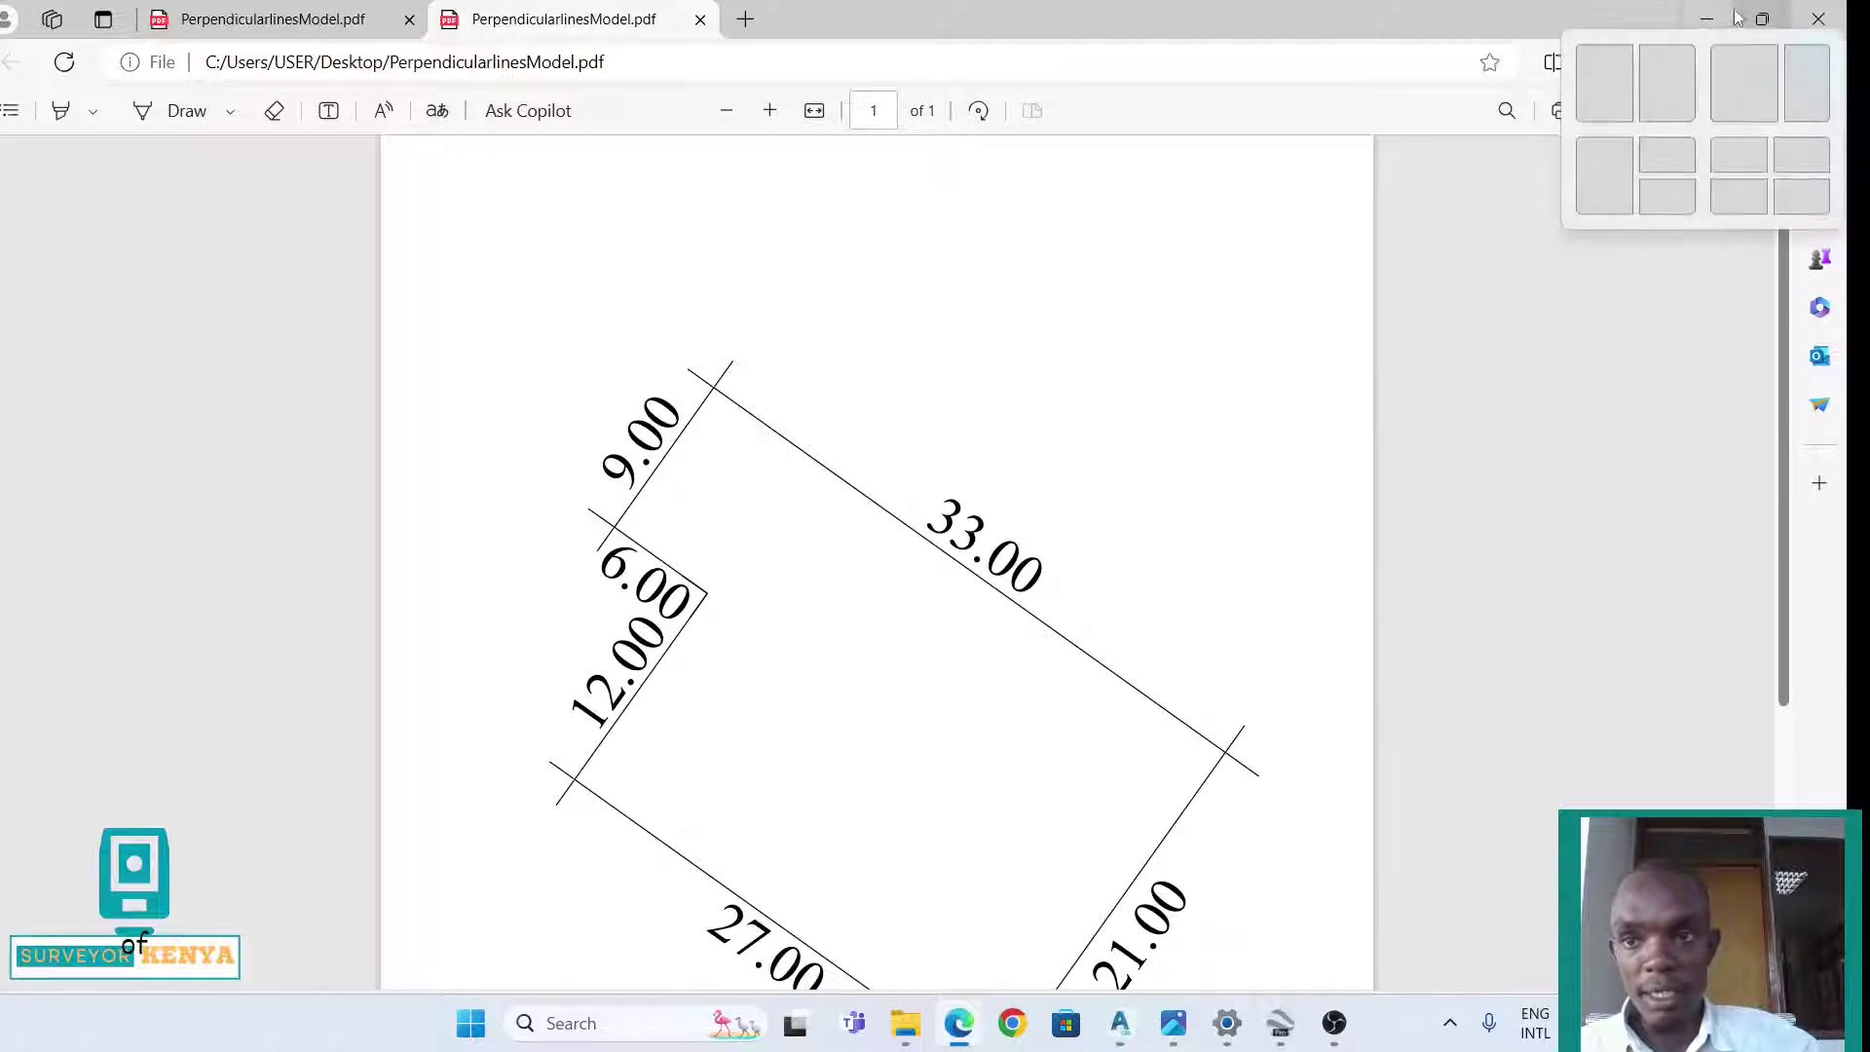
{"action": "left_click", "coordinate": [1706, 18]}
{"action": "type", "text": "9"}
{"action": "key", "text": "Return"}
{"action": "mouse_move", "coordinate": [777, 503]}
{"action": "middle_mouse_down"}
{"action": "mouse_move", "coordinate": [785, 577]}
{"action": "mouse_move", "coordinate": [735, 531]}
{"action": "middle_mouse_up"}
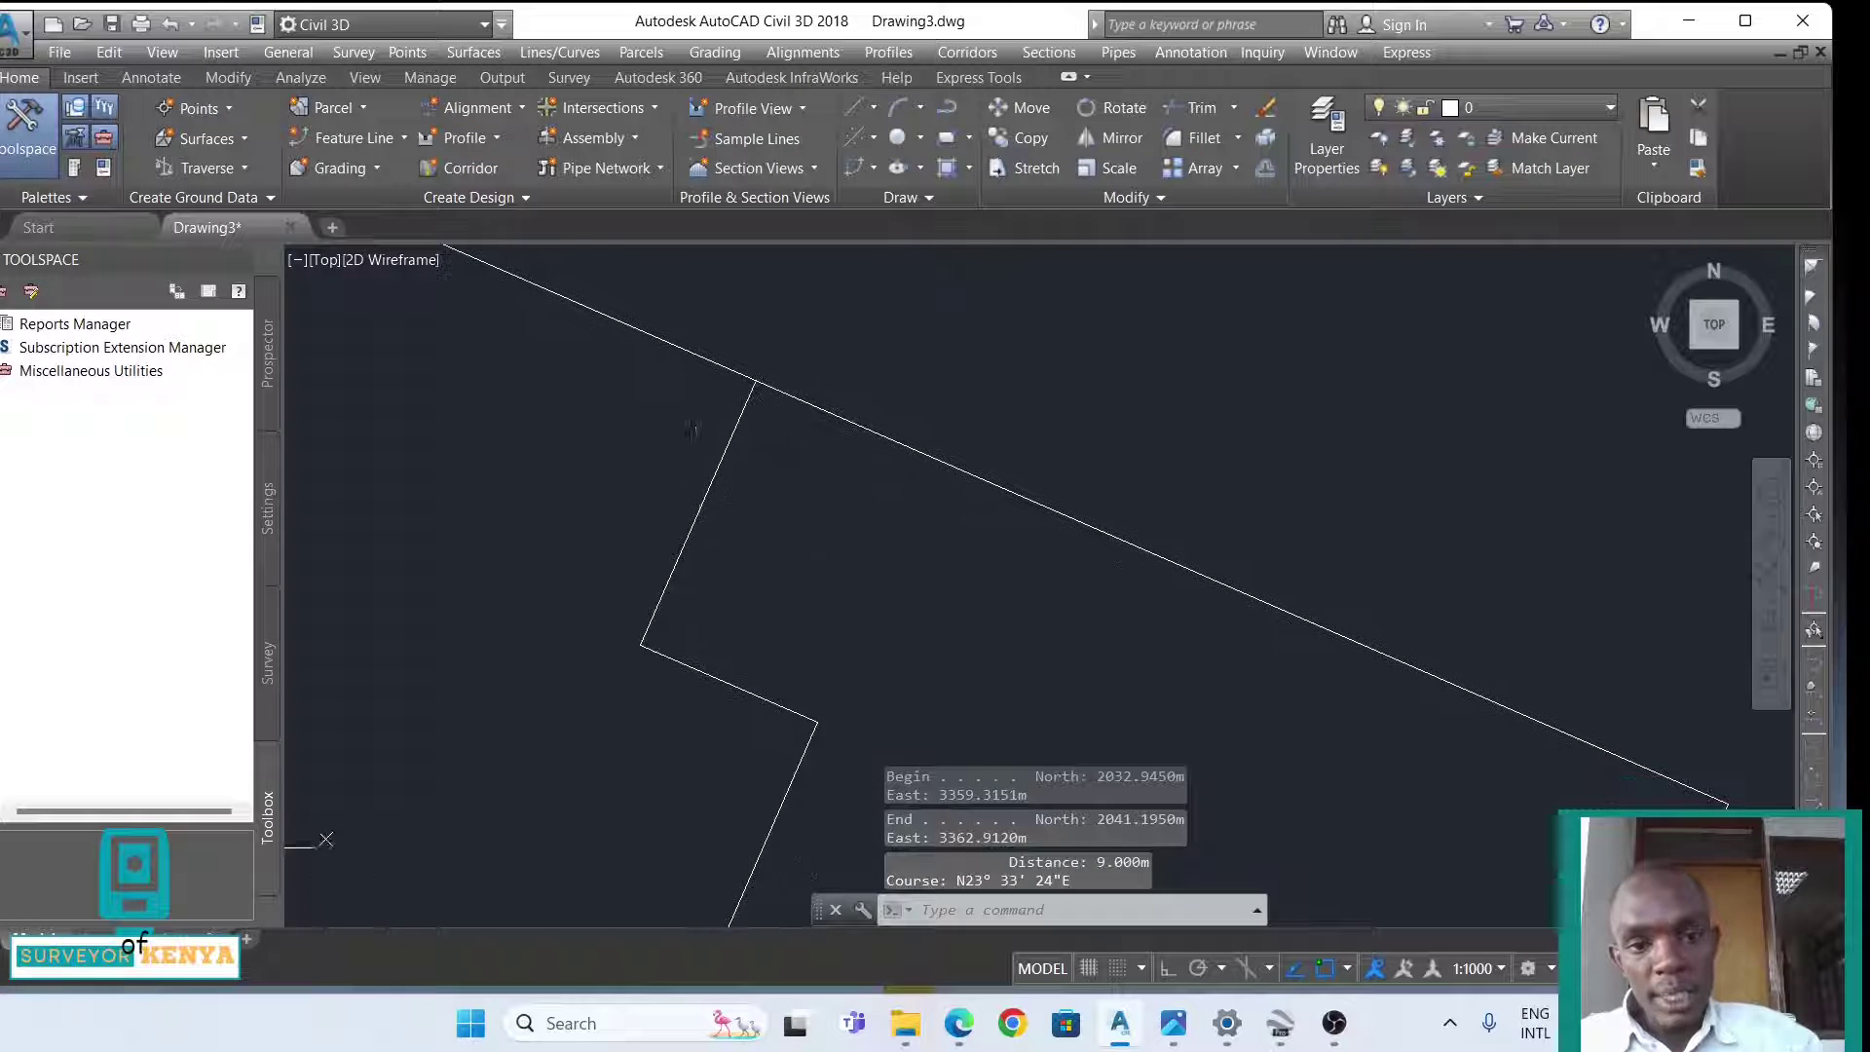
{"action": "scroll", "coordinate": [739, 418], "scroll_direction": "down", "scroll_amount": 3}
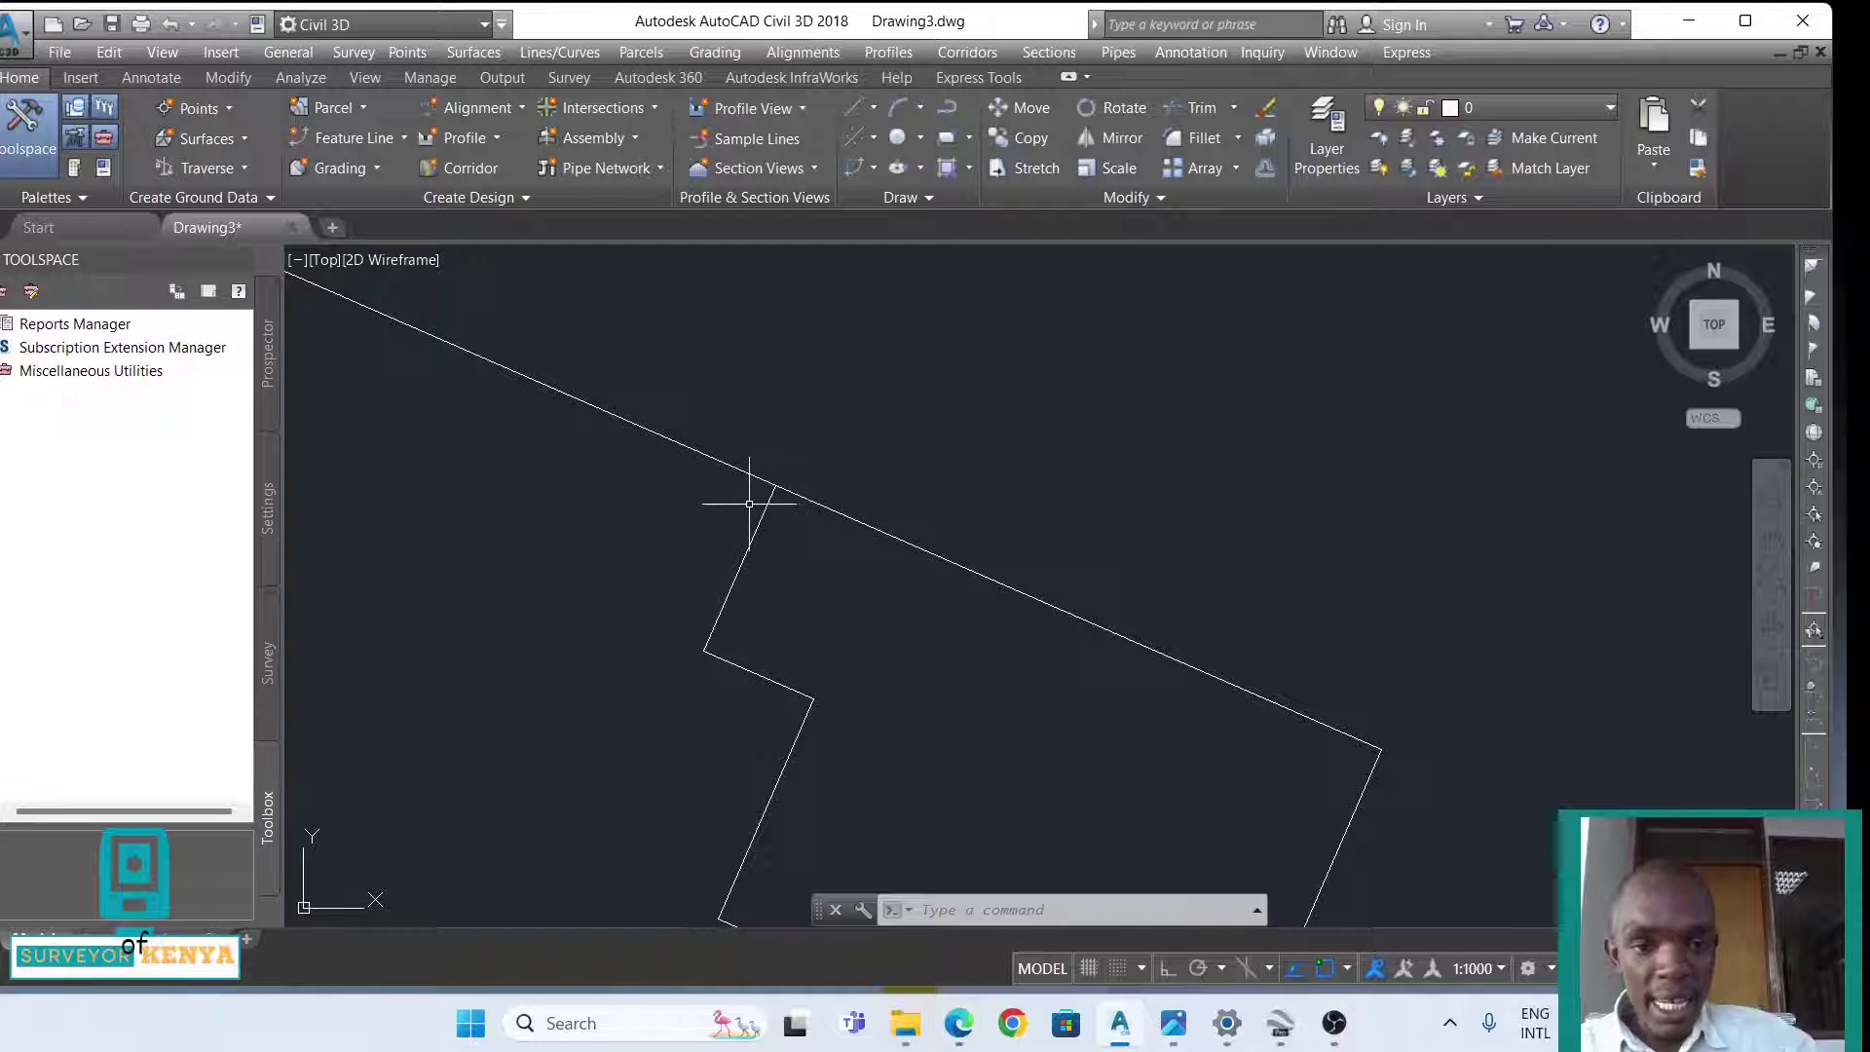
{"action": "scroll", "coordinate": [776, 517], "scroll_direction": "up", "scroll_amount": 5}
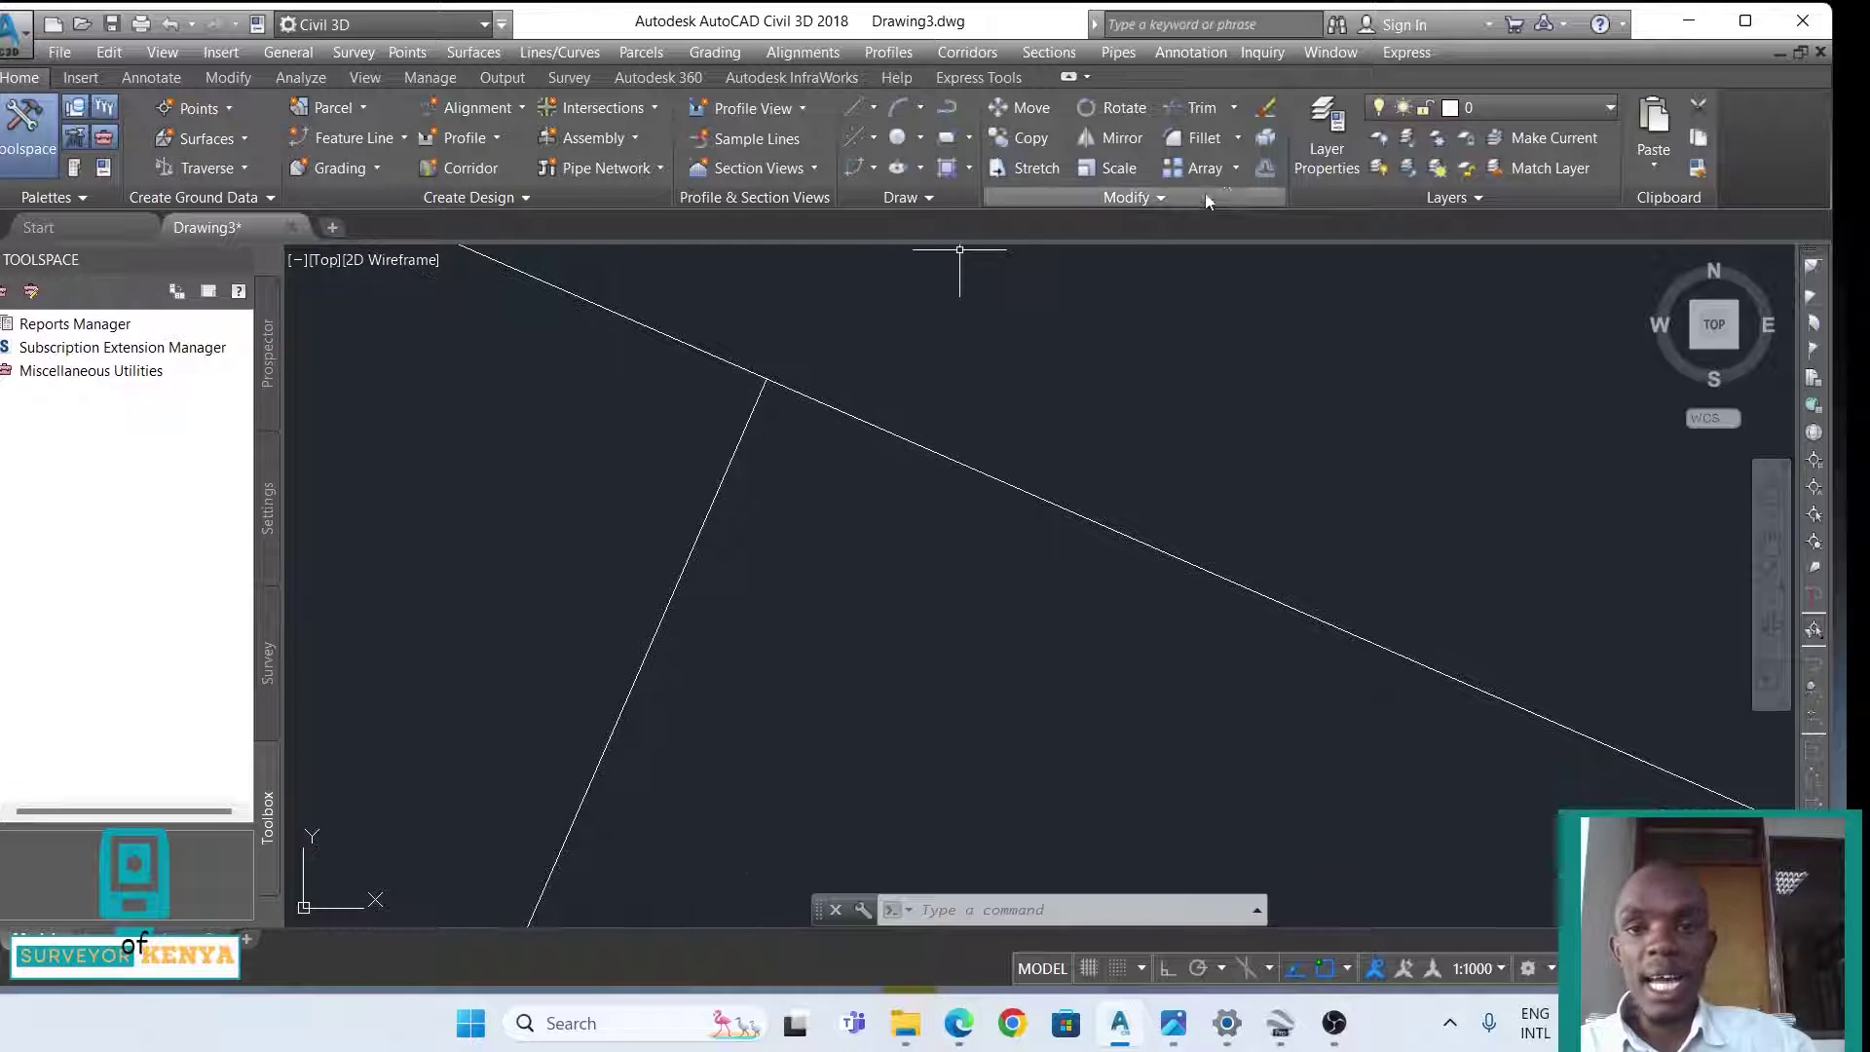
- Fillet the long top line with the 9 m side at radius 0, trimming the overhang
{"action": "left_click", "coordinate": [1198, 137]}
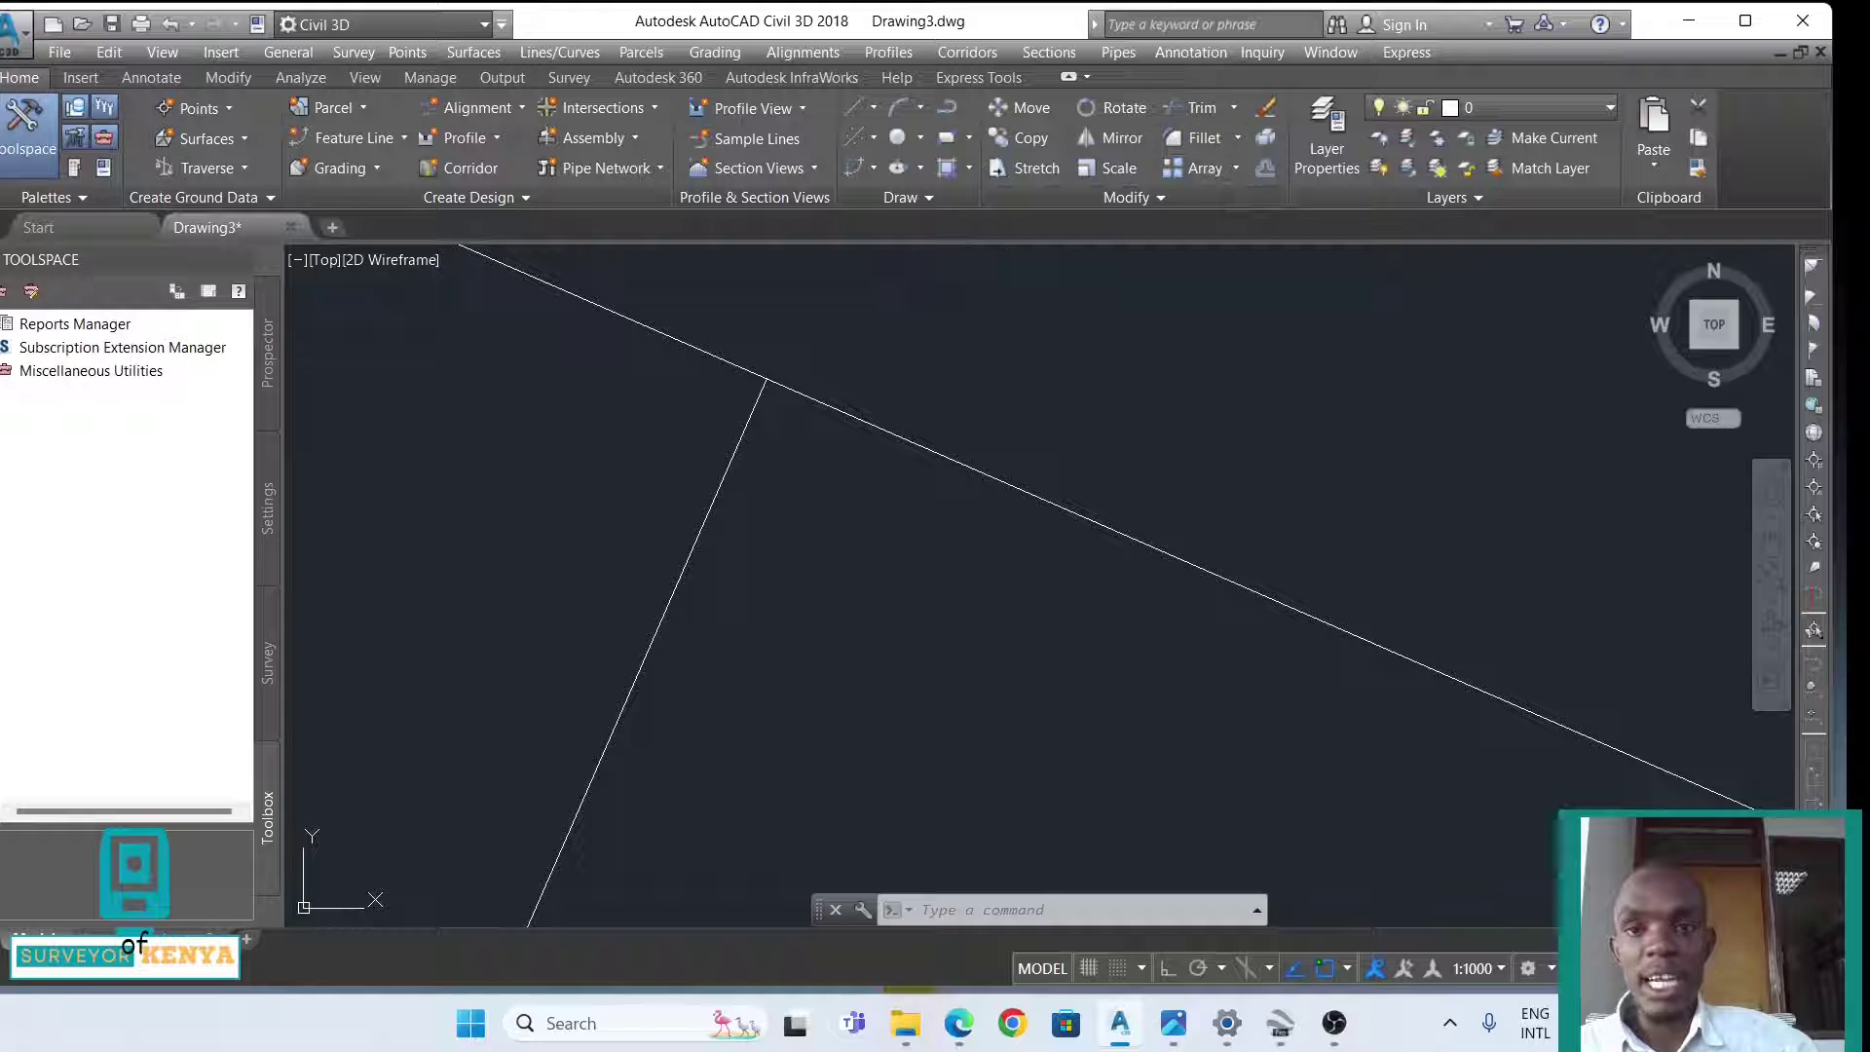
{"action": "left_click", "coordinate": [784, 386]}
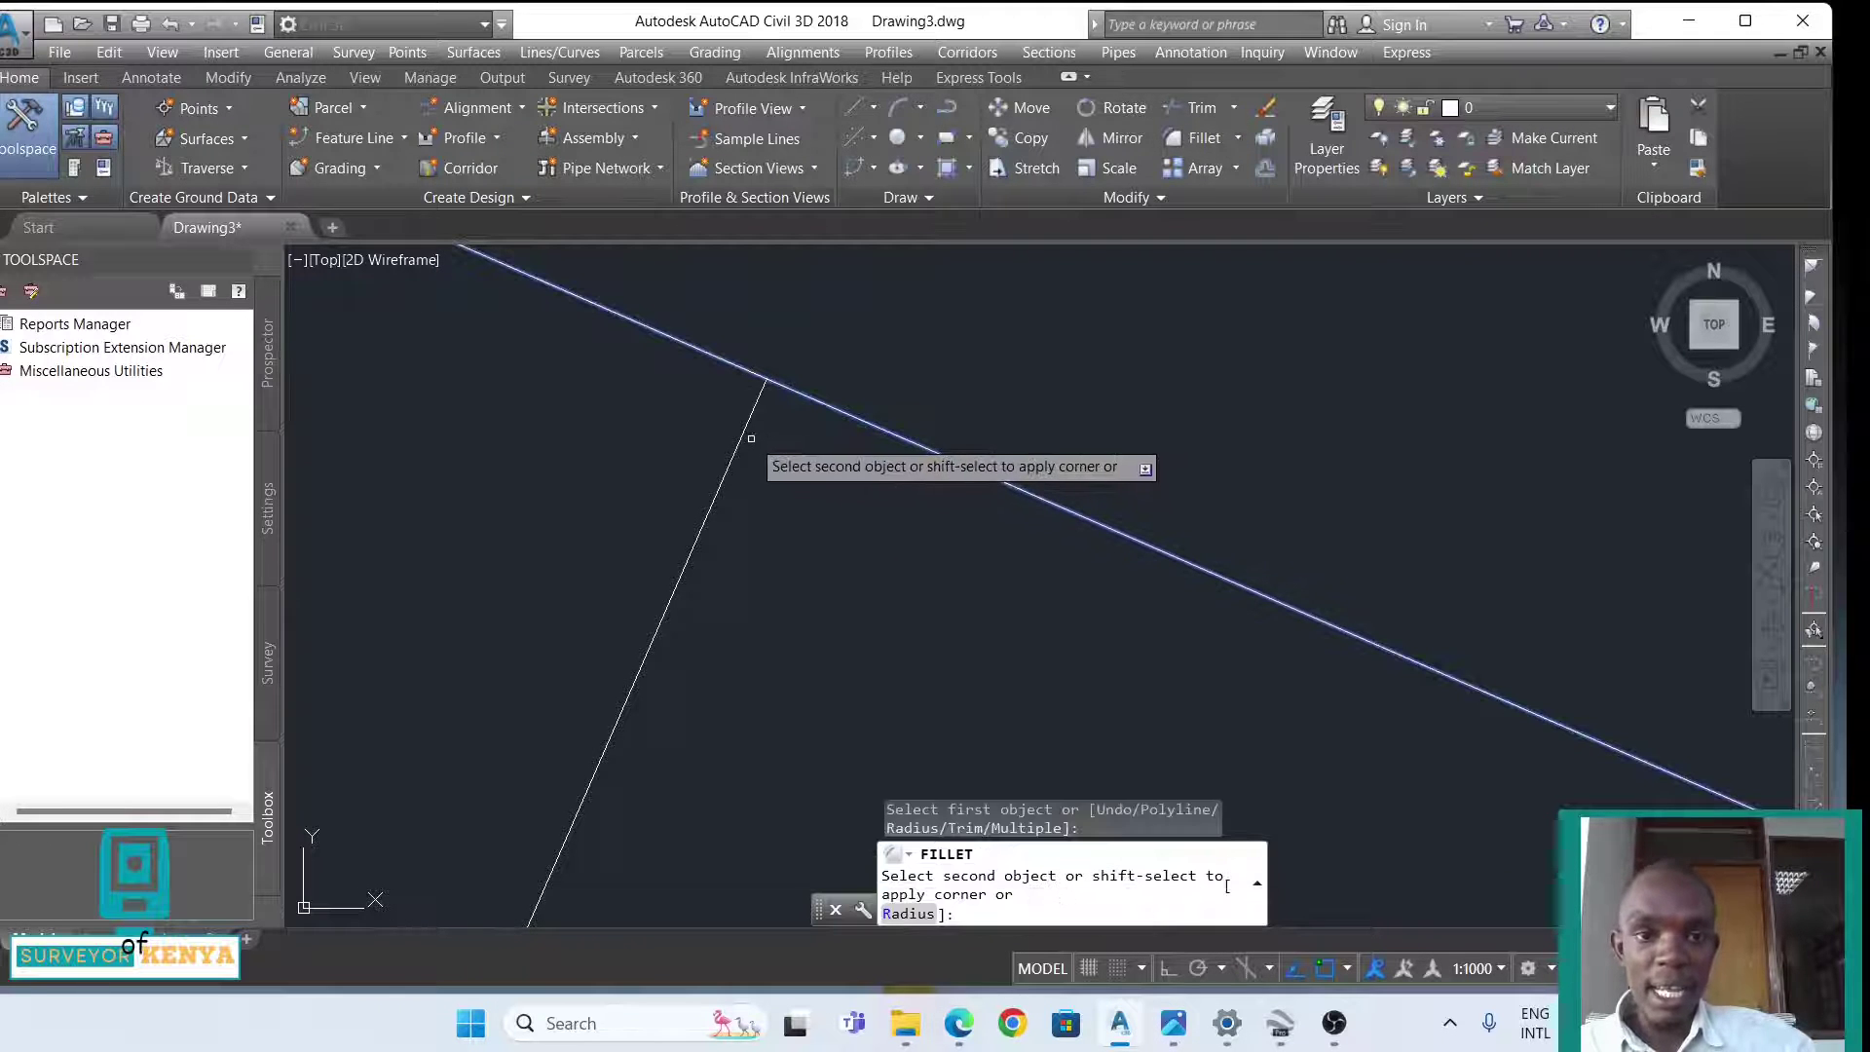
{"action": "left_click", "coordinate": [746, 426]}
{"action": "key", "text": "Escape"}
{"action": "key", "text": "Escape"}
{"action": "scroll", "coordinate": [969, 552], "scroll_direction": "down", "scroll_amount": 5}
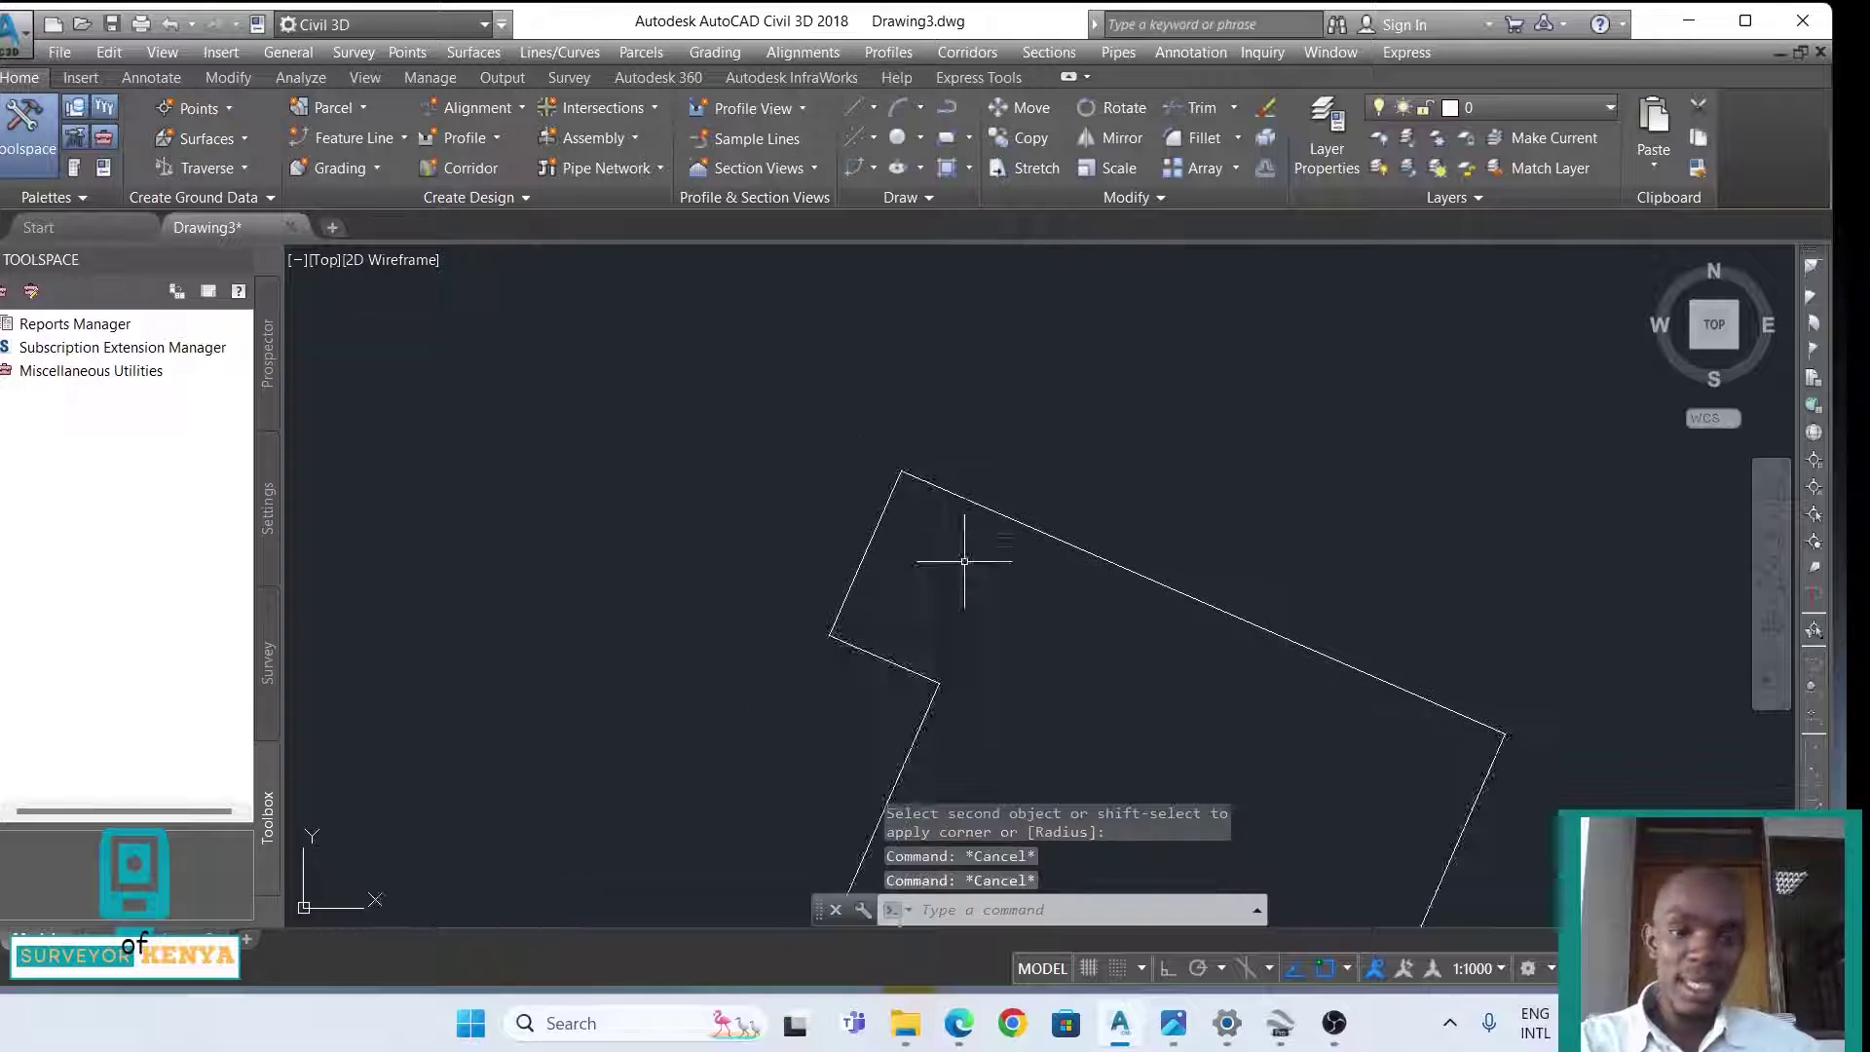
{"action": "middle_click_drag", "start_coordinate": [968, 551], "coordinate": [634, 480]}
{"action": "type", "text": "DI"}
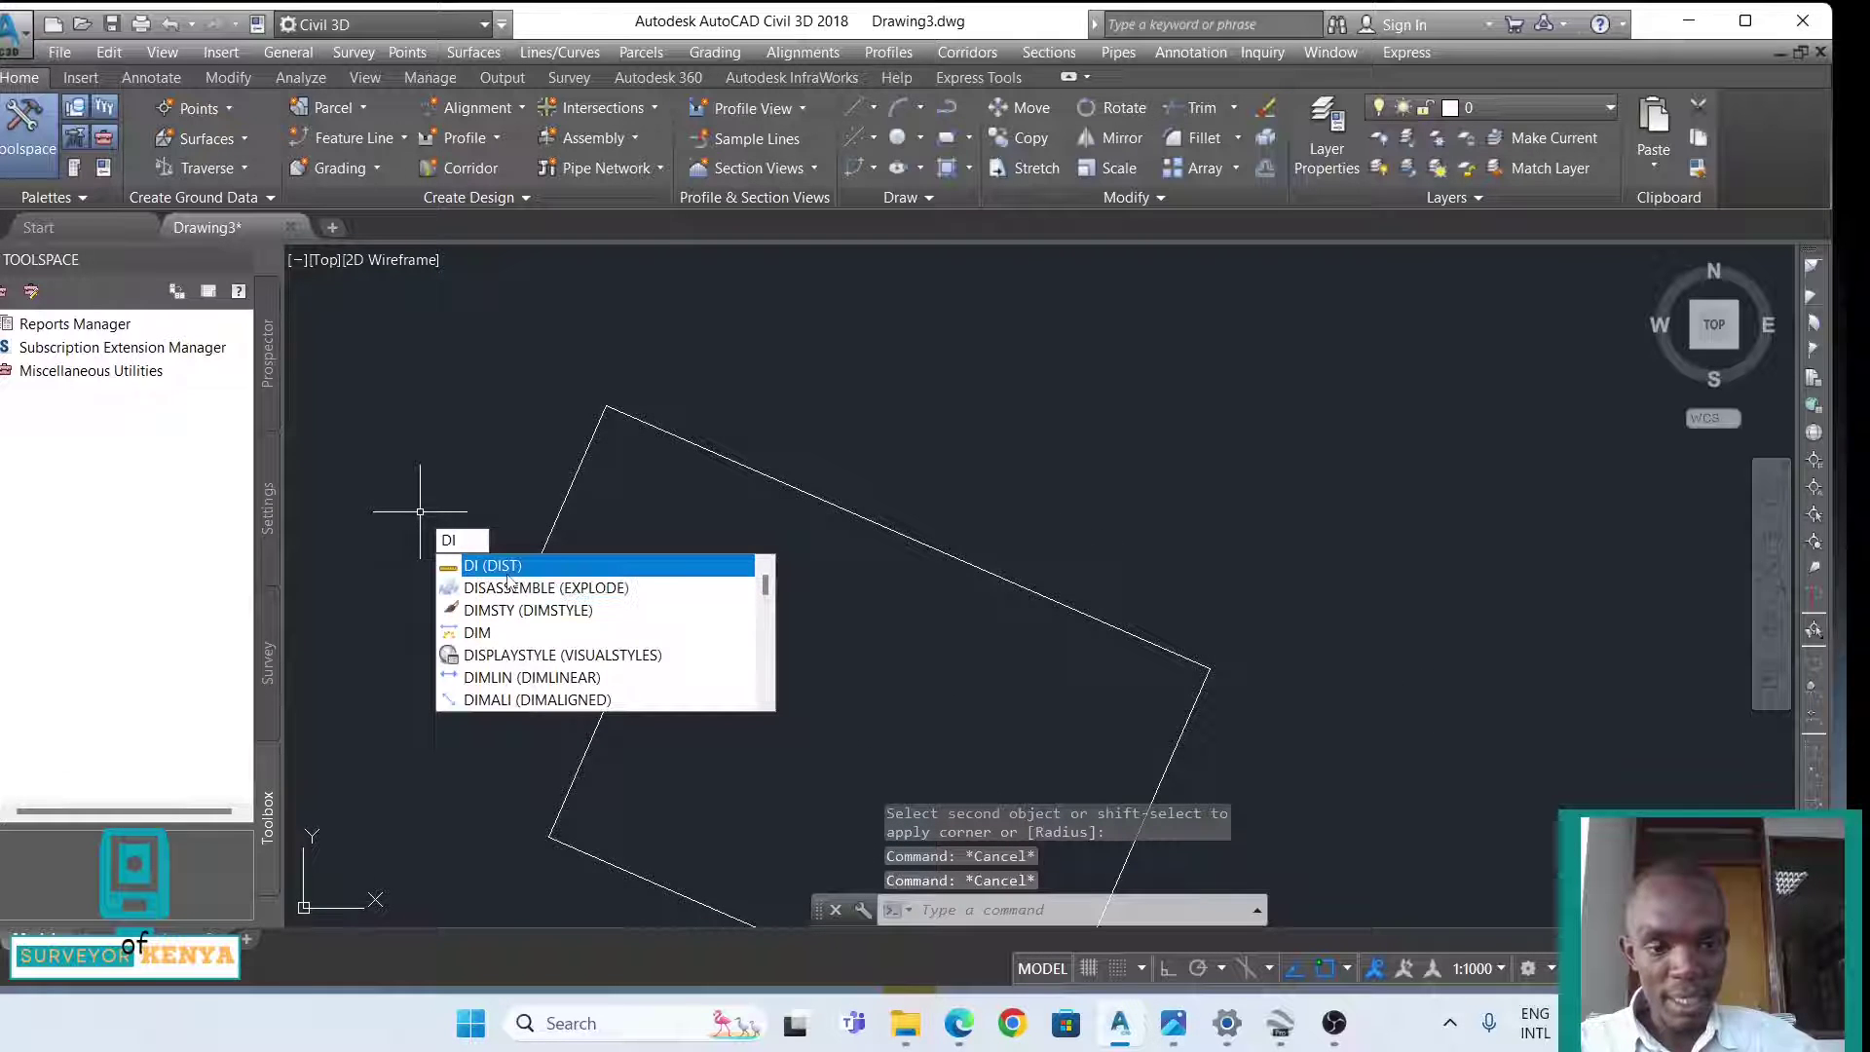
- Measure the long top edge from its top vertex to its right vertex with DIST, reading 32.975
{"action": "key", "text": "Return"}
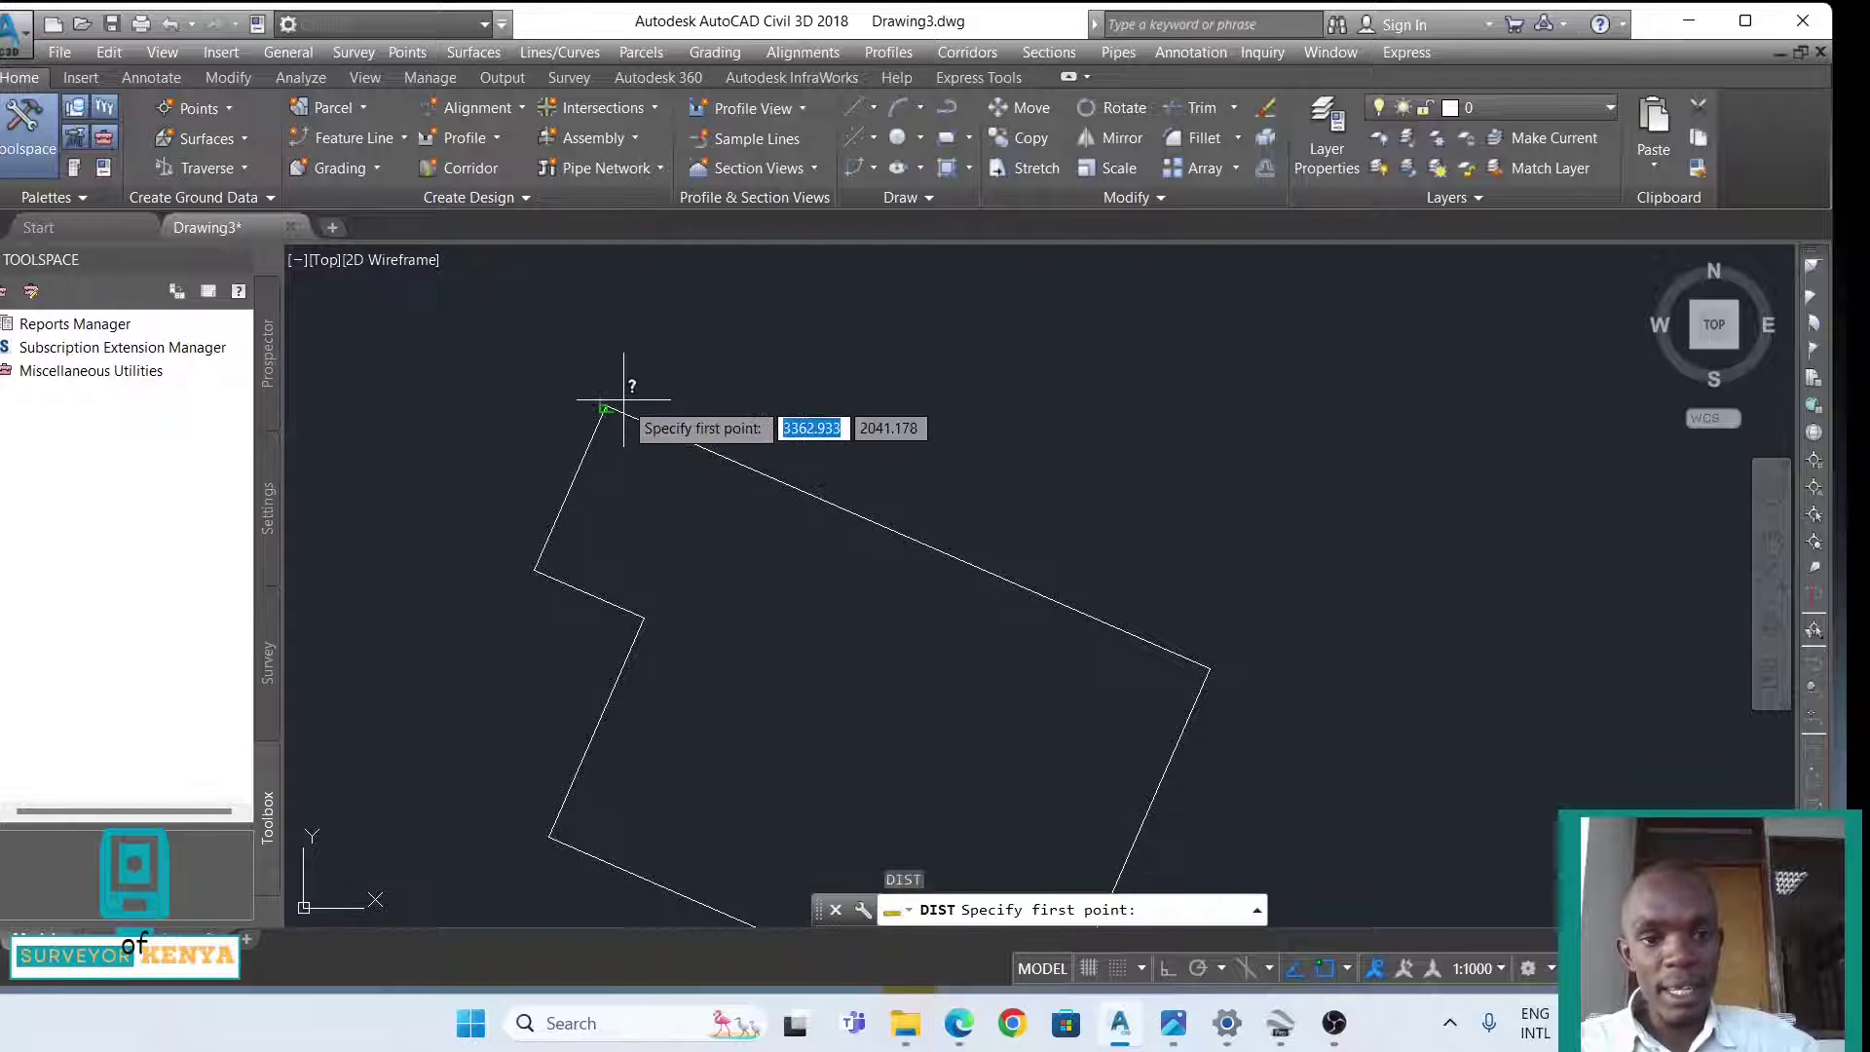
{"action": "left_click", "coordinate": [613, 402]}
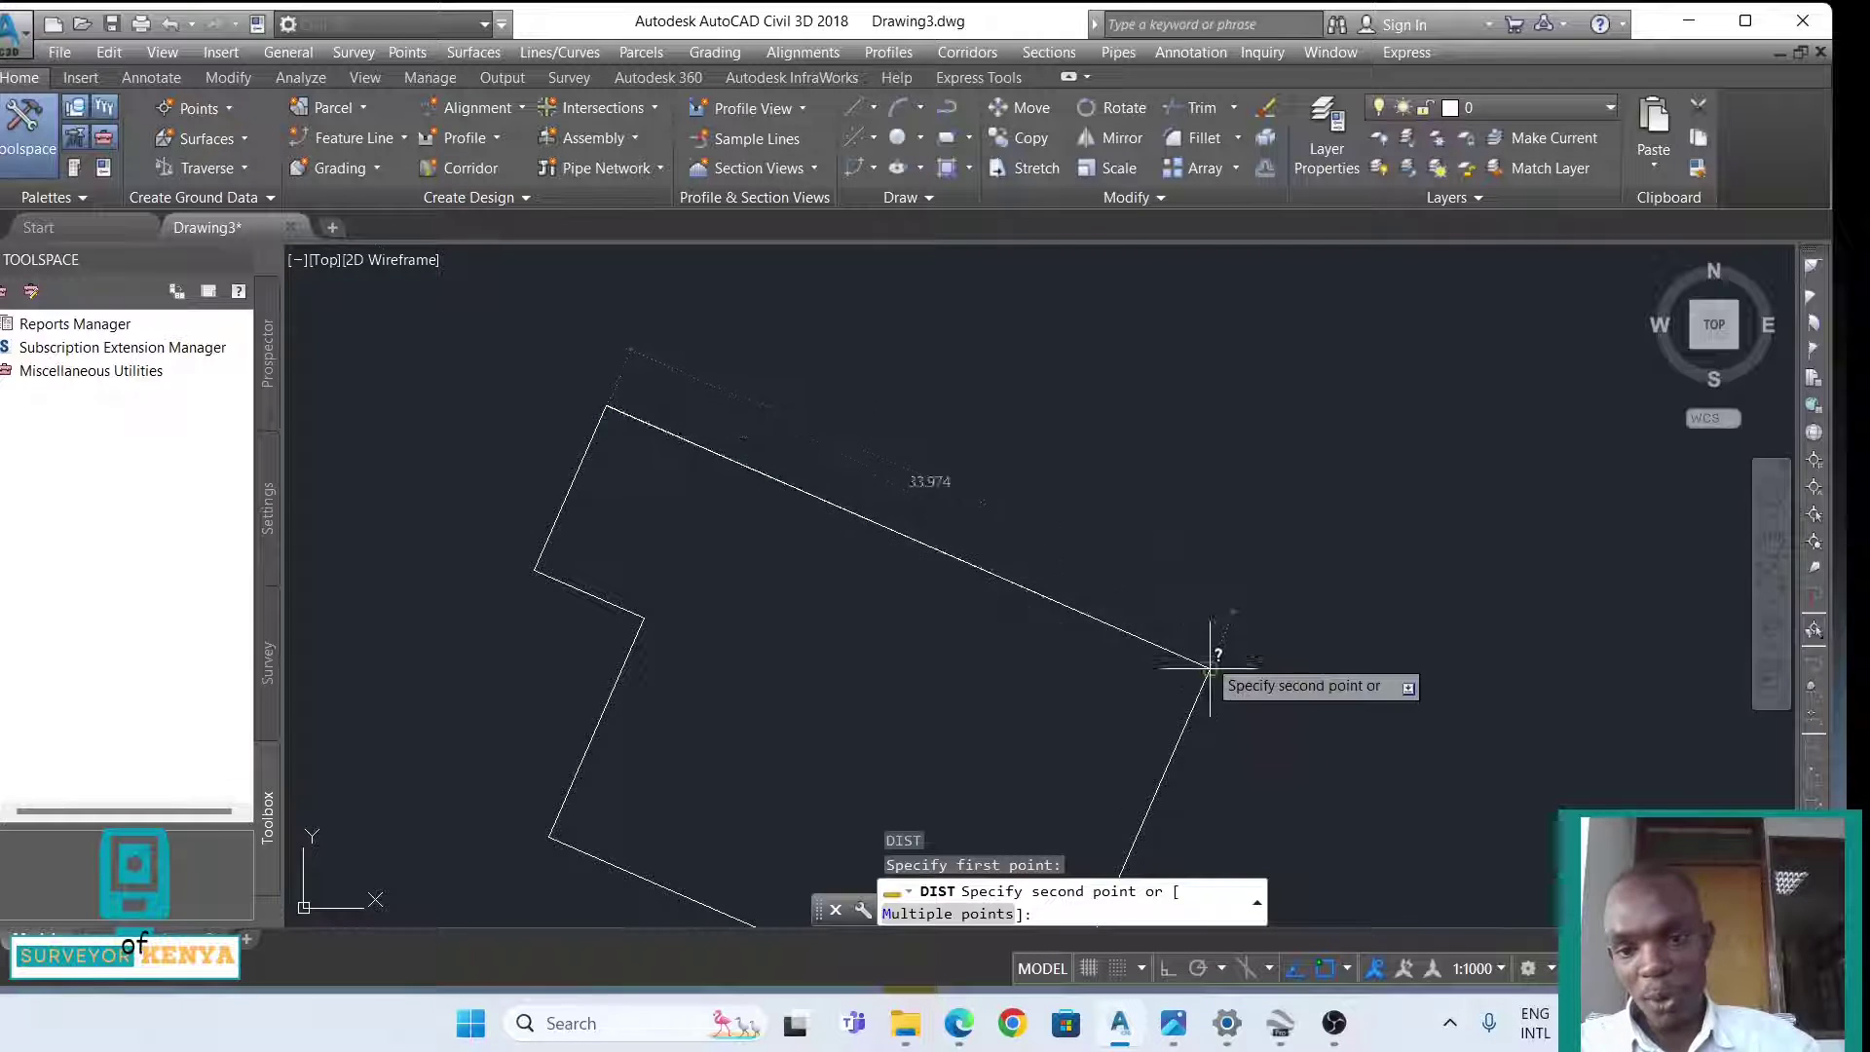
{"action": "scroll", "coordinate": [1211, 670], "scroll_direction": "up", "scroll_amount": 3}
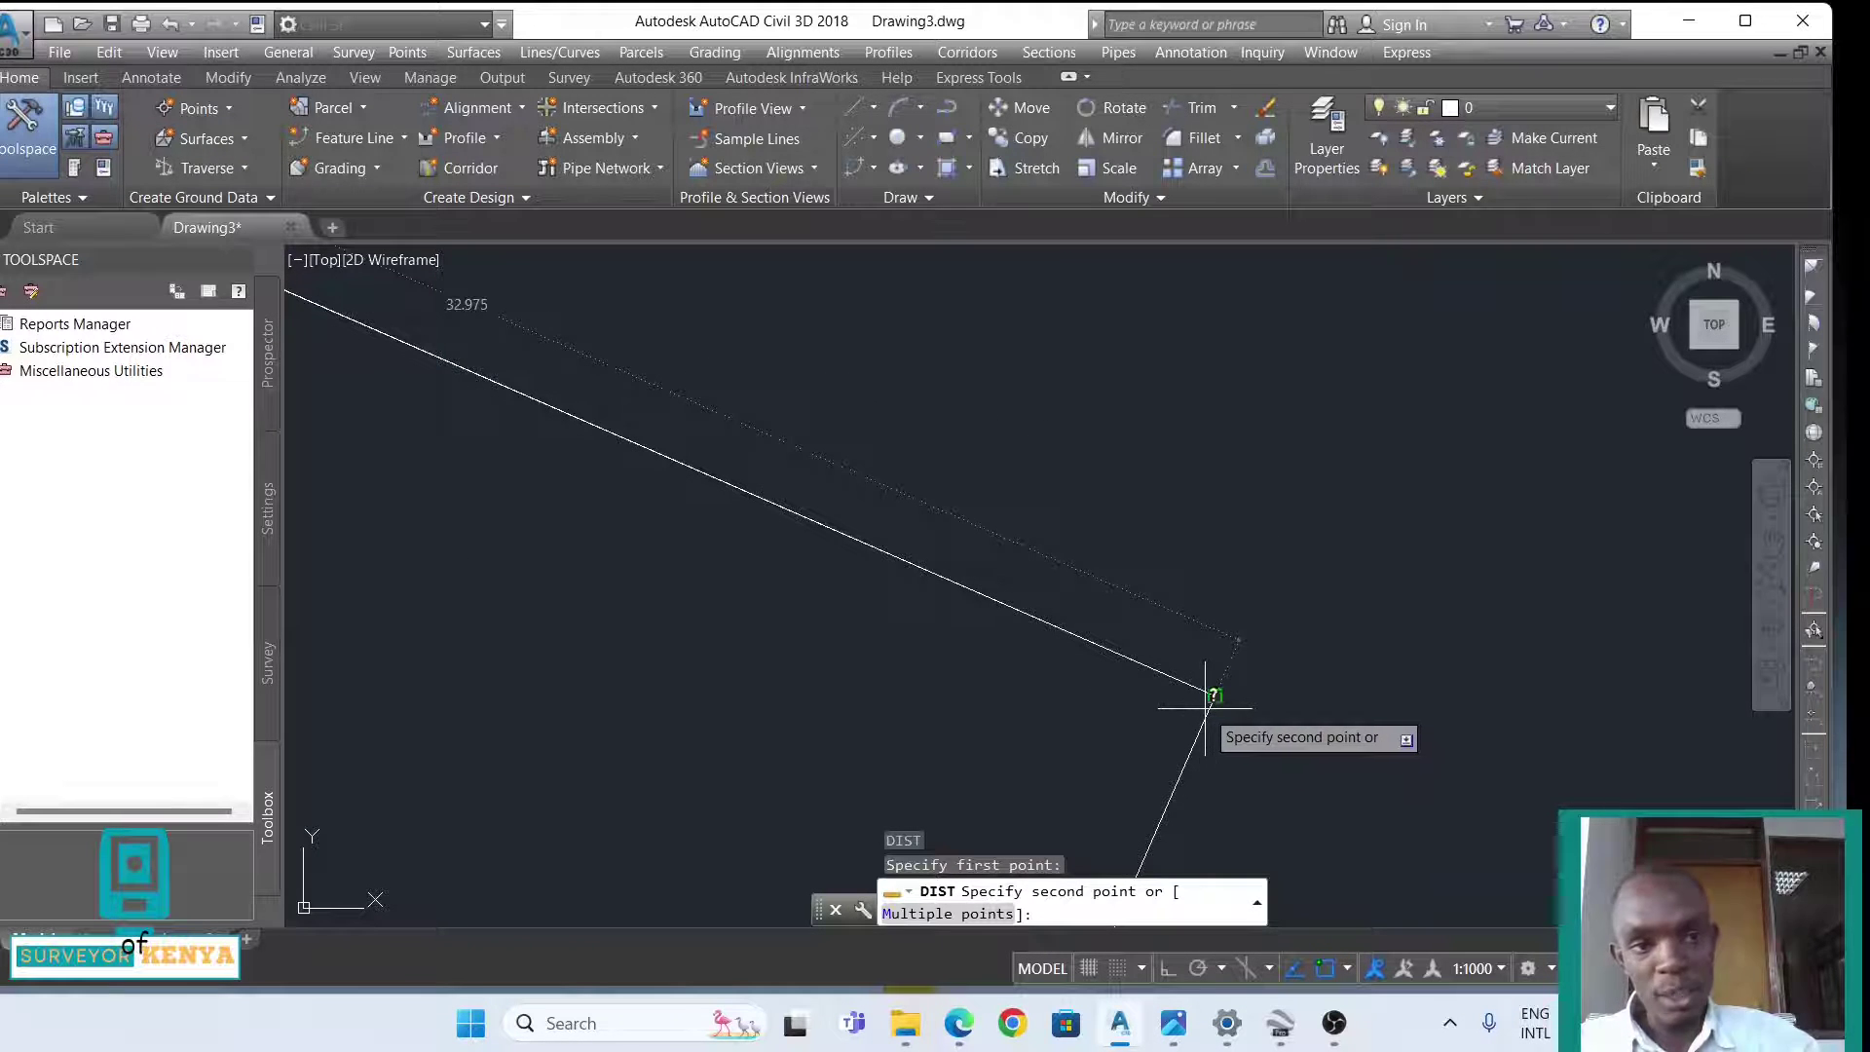
{"action": "left_click", "coordinate": [1211, 695]}
{"action": "middle_click_drag", "start_coordinate": [1016, 635], "coordinate": [900, 593]}
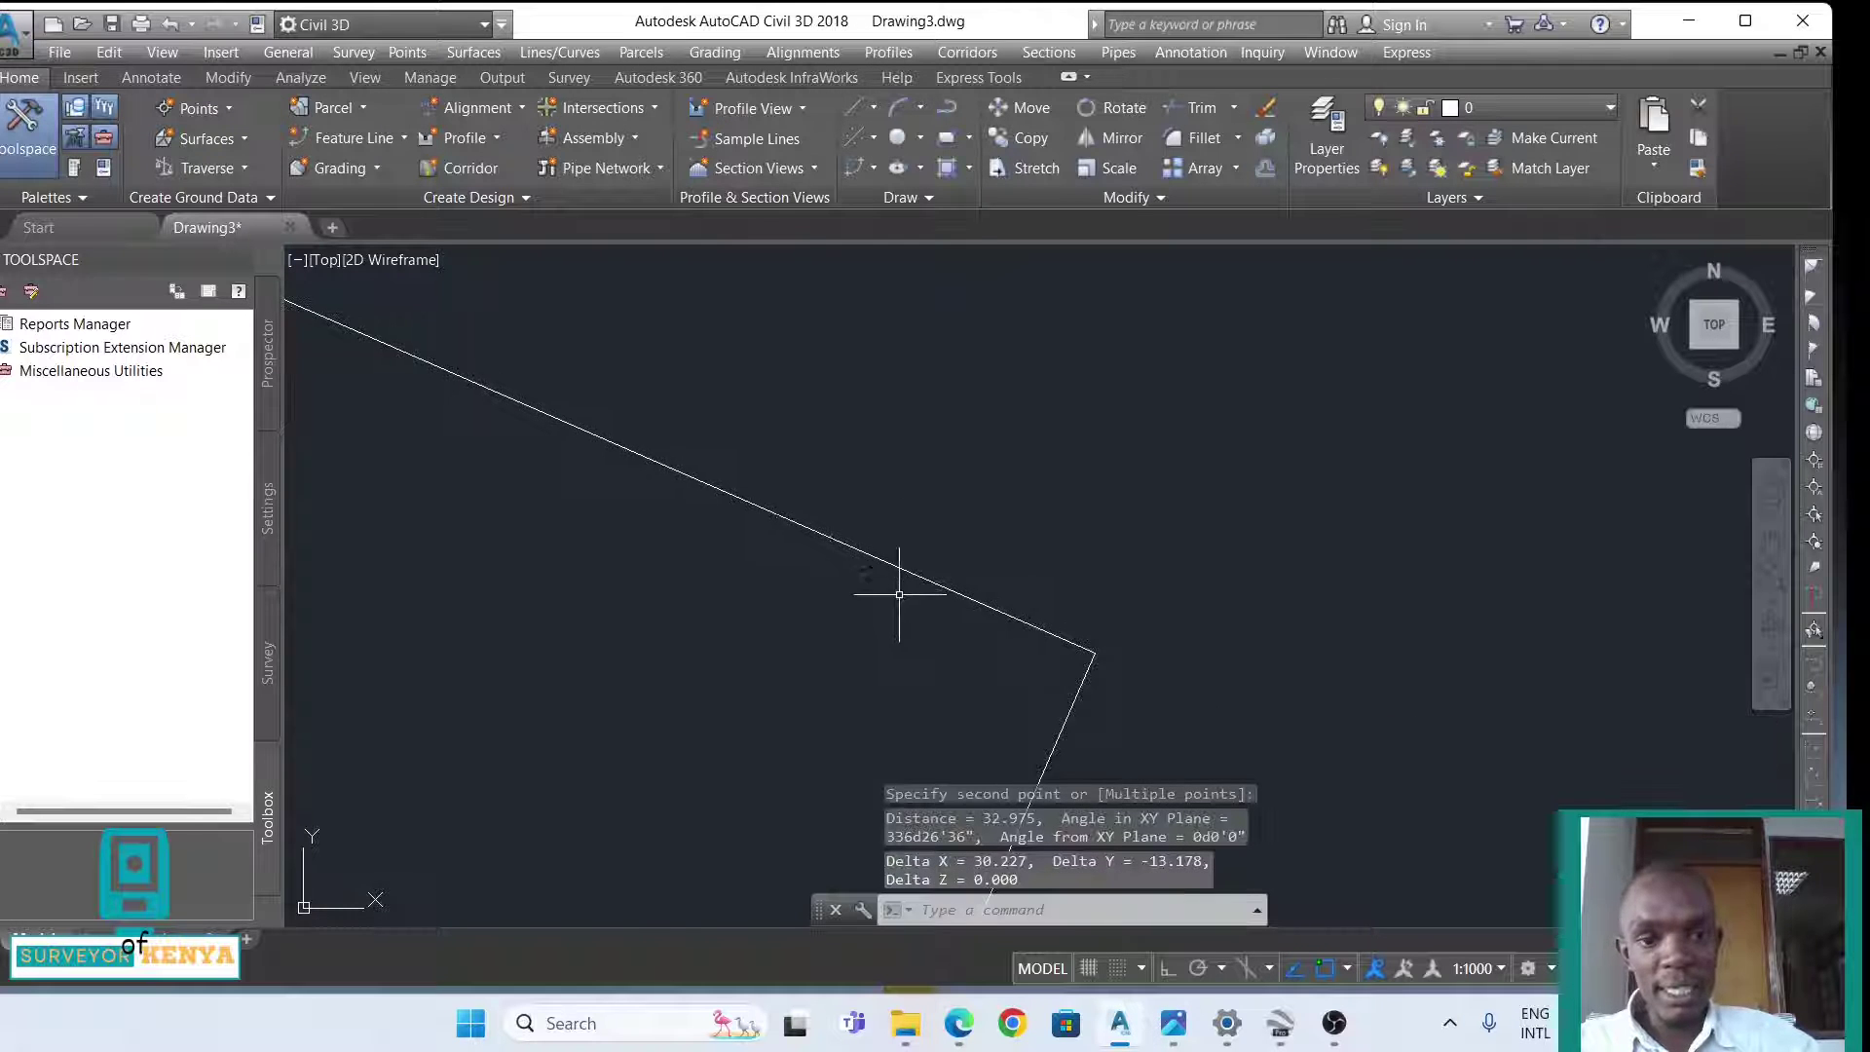
{"action": "scroll", "coordinate": [899, 593], "scroll_direction": "down", "scroll_amount": 3}
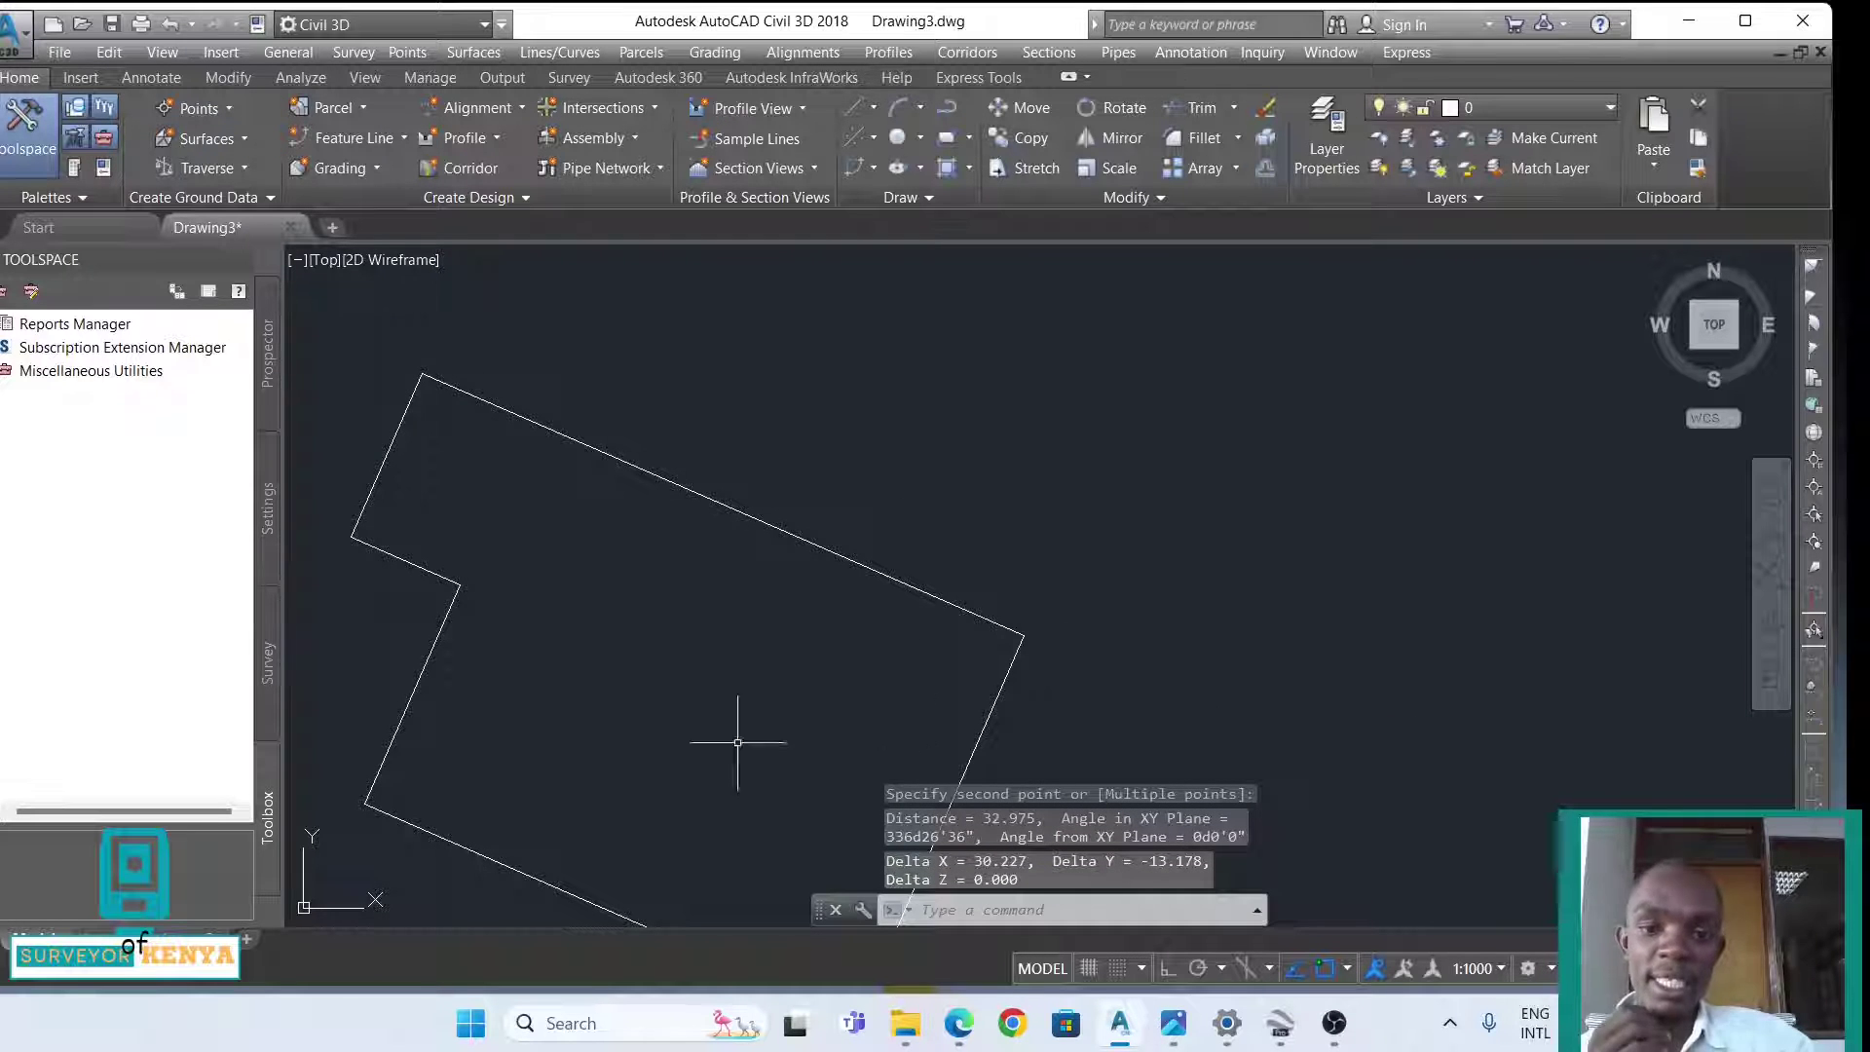
{"action": "scroll", "coordinate": [668, 708], "scroll_direction": "down", "scroll_amount": 4}
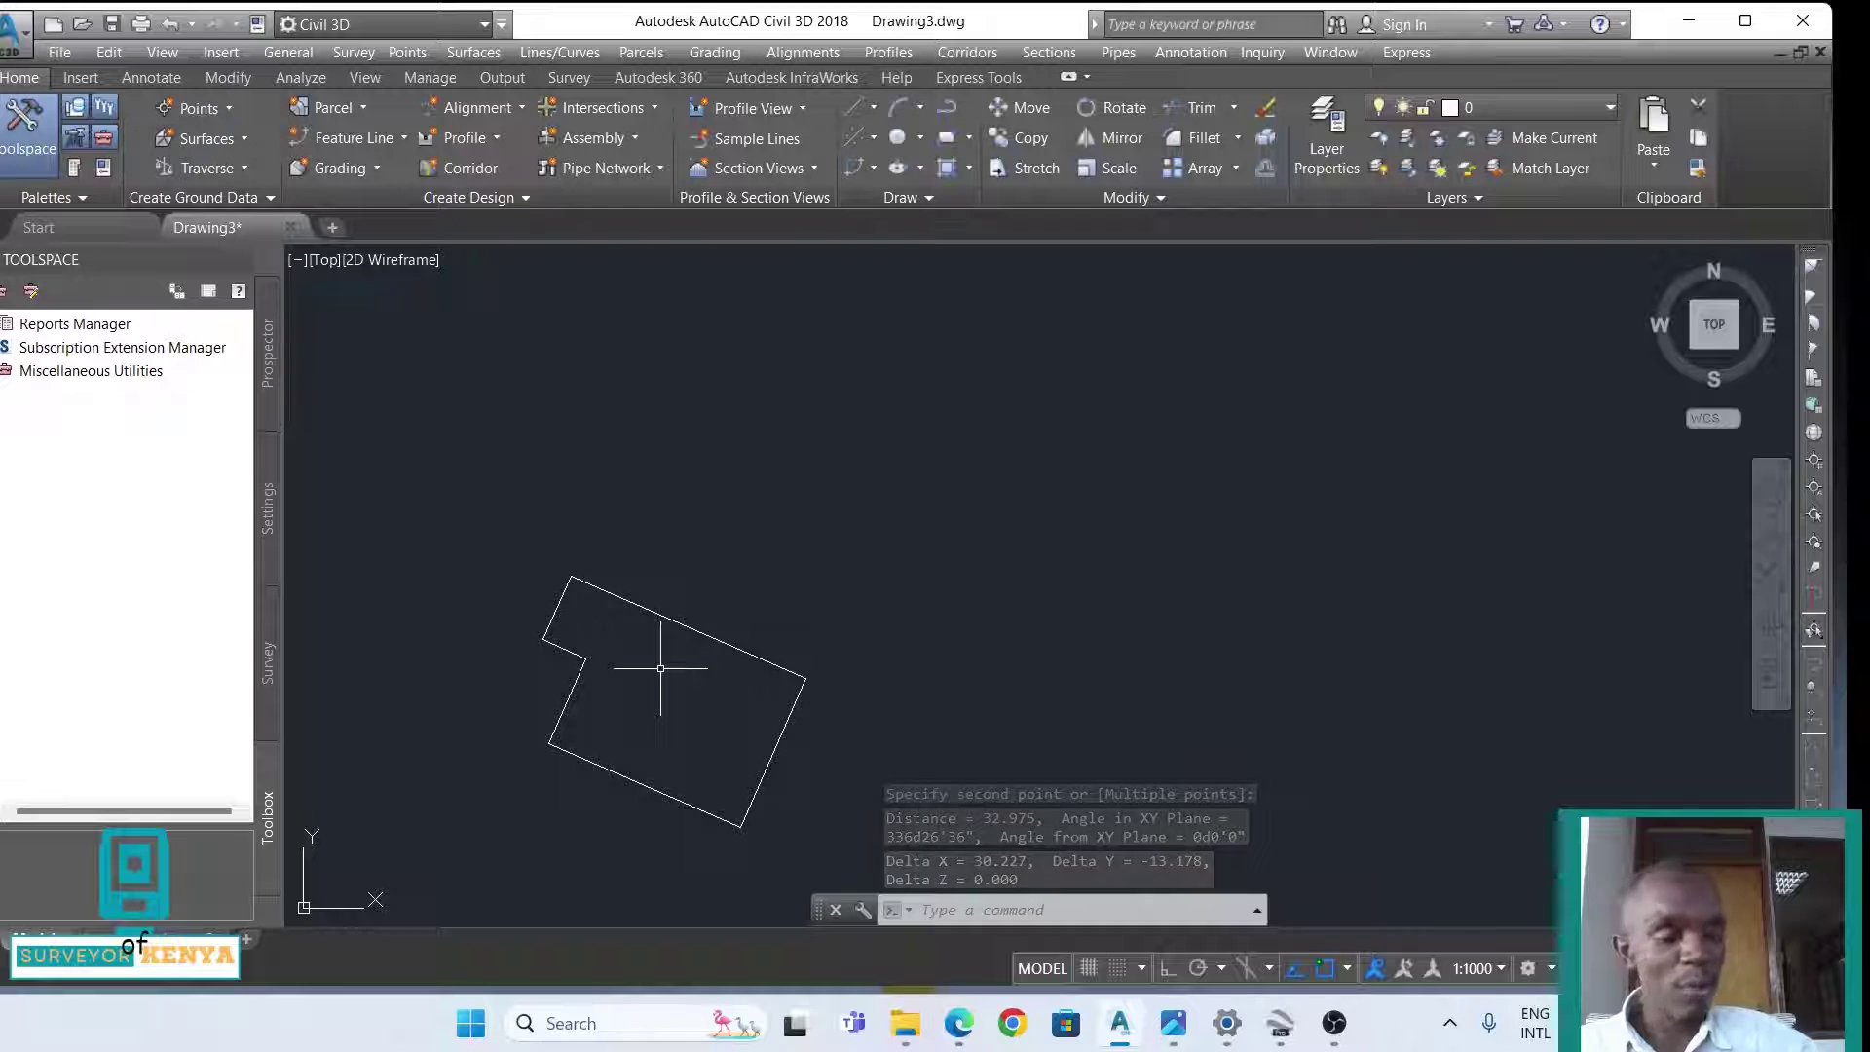
{"action": "middle_click_drag", "start_coordinate": [677, 671], "coordinate": [756, 605]}
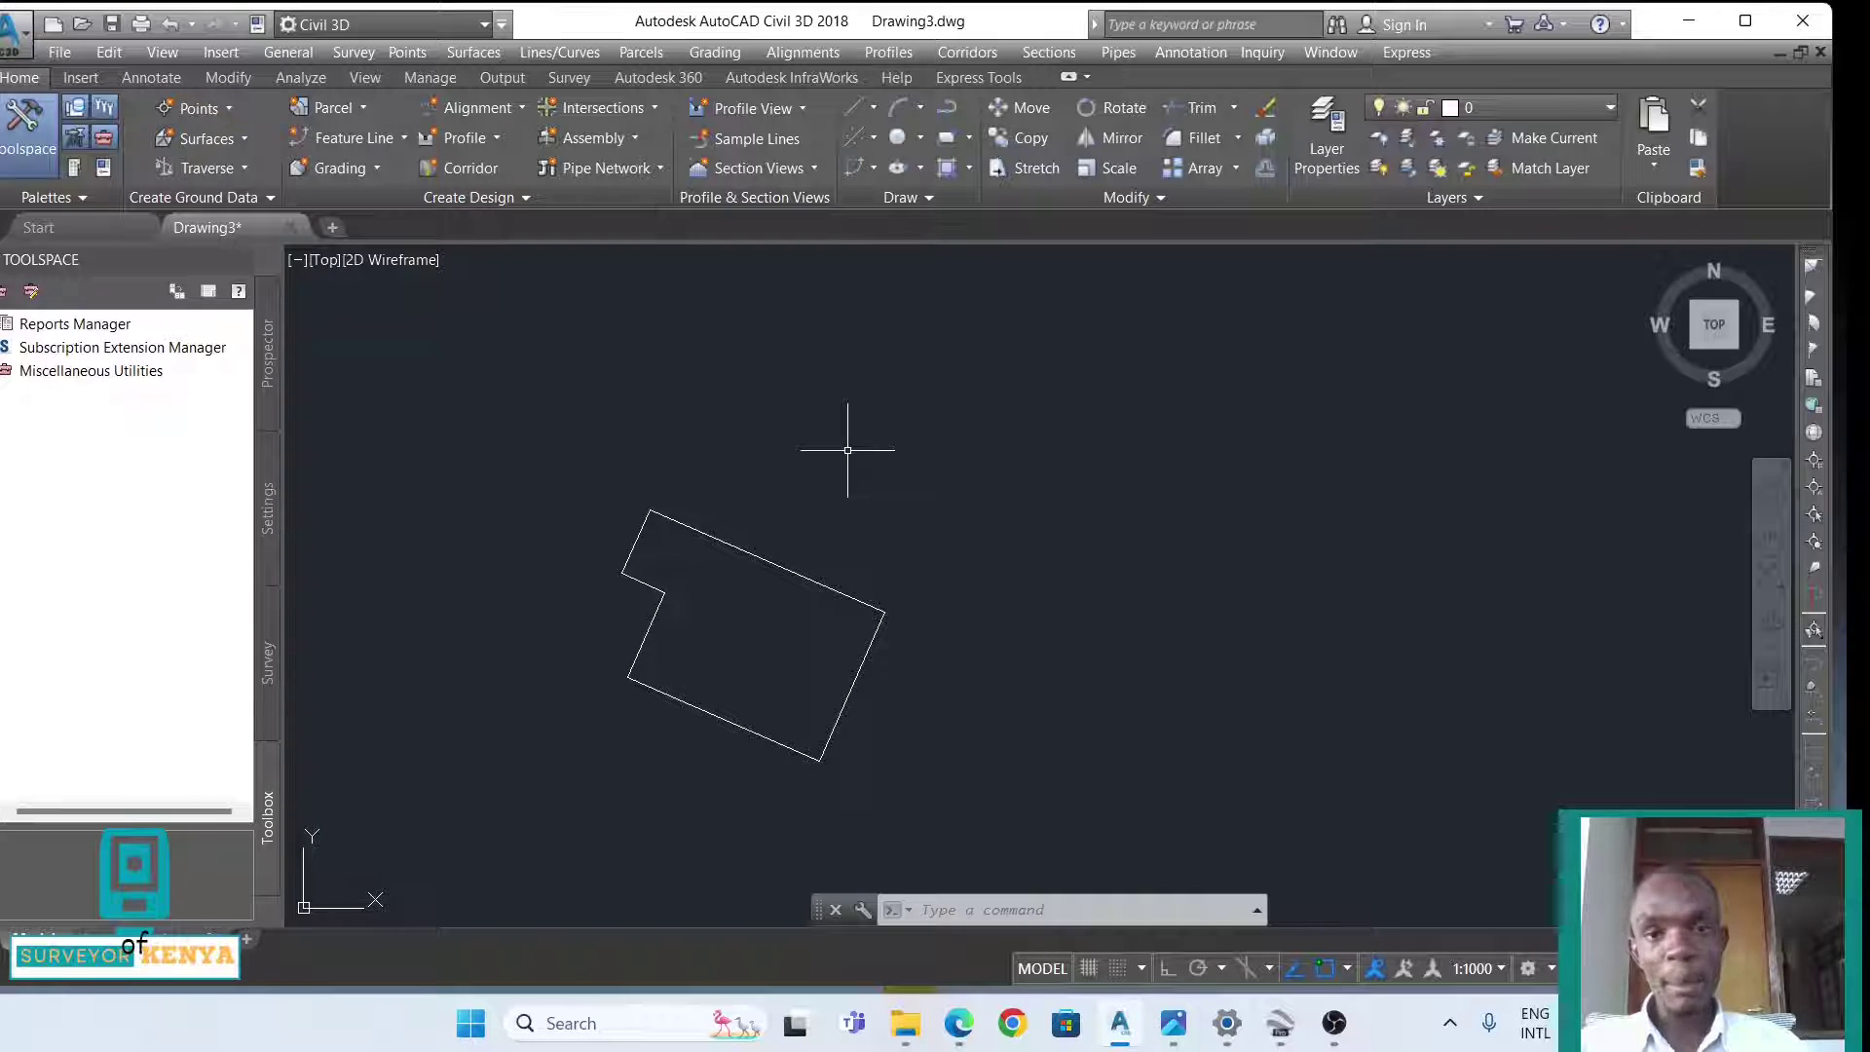
- Enable Perpendicular snap and disable Extension, Node, Center, Midpoint and Endpoint snaps
{"action": "left_click", "coordinate": [1347, 970]}
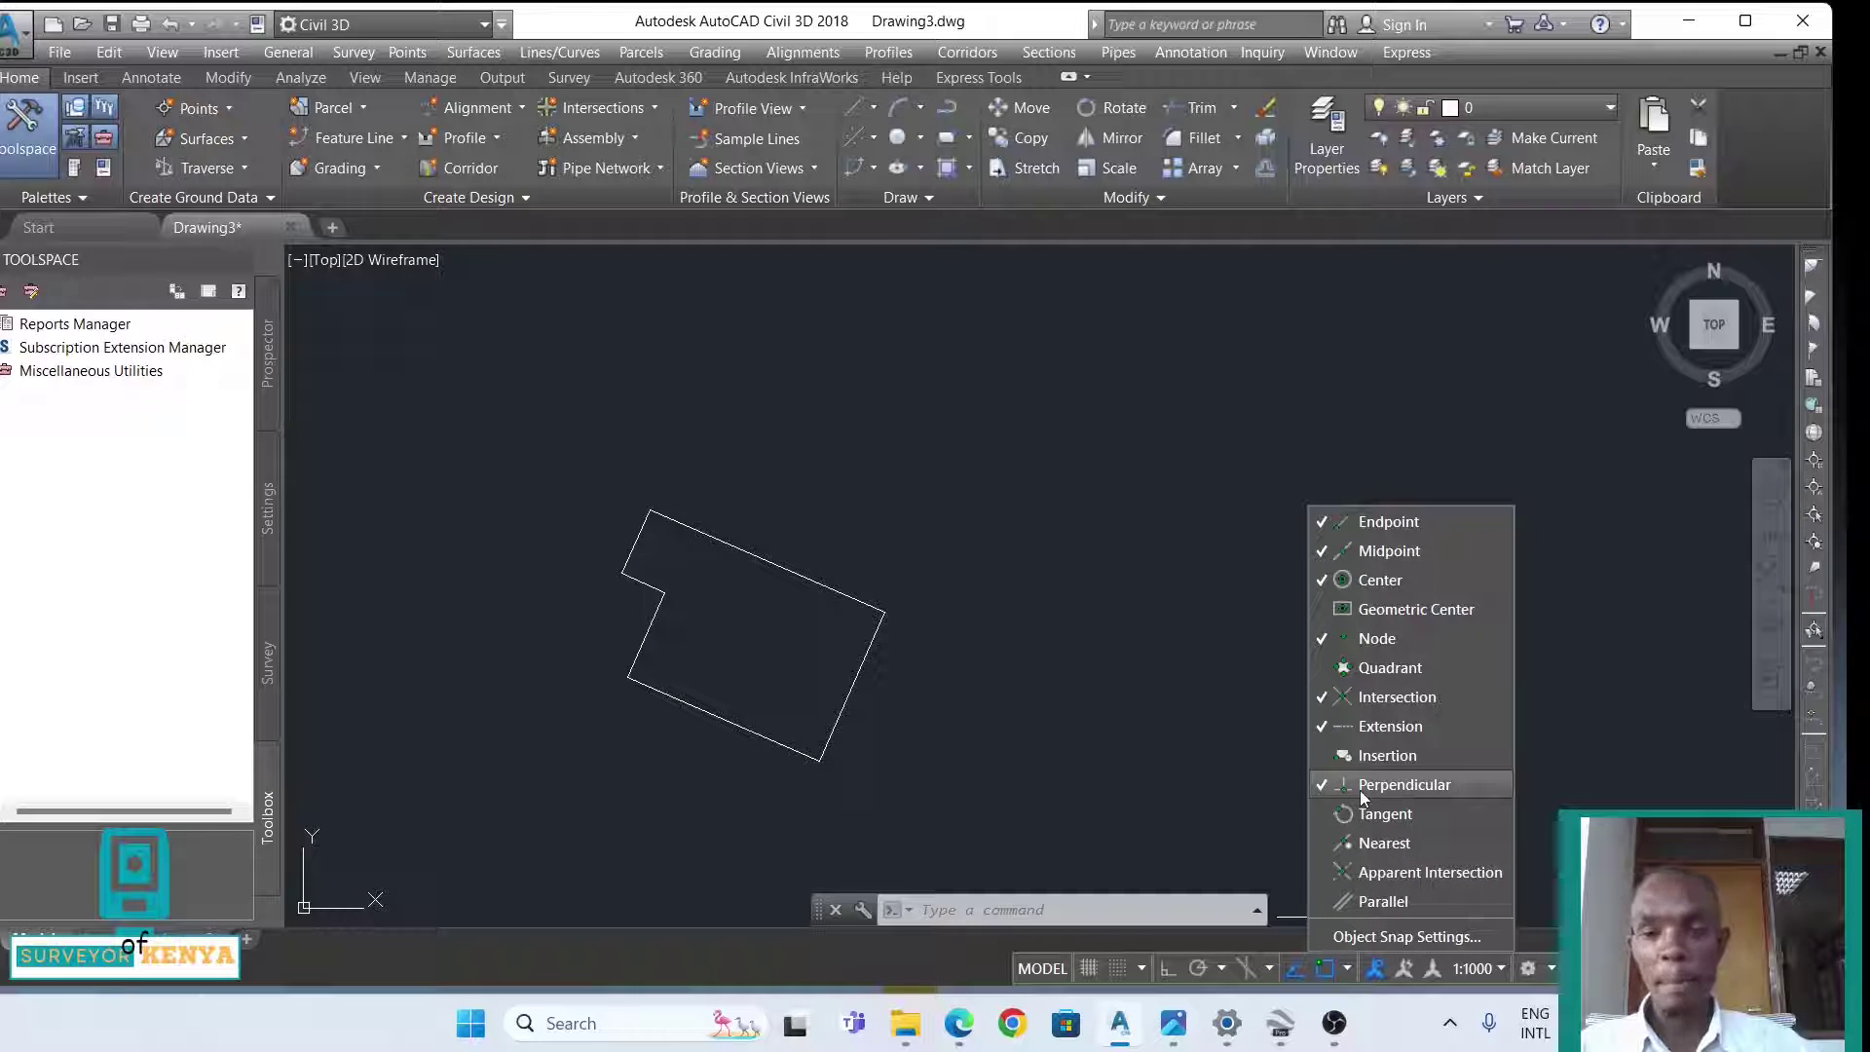
{"action": "left_click", "coordinate": [1315, 789]}
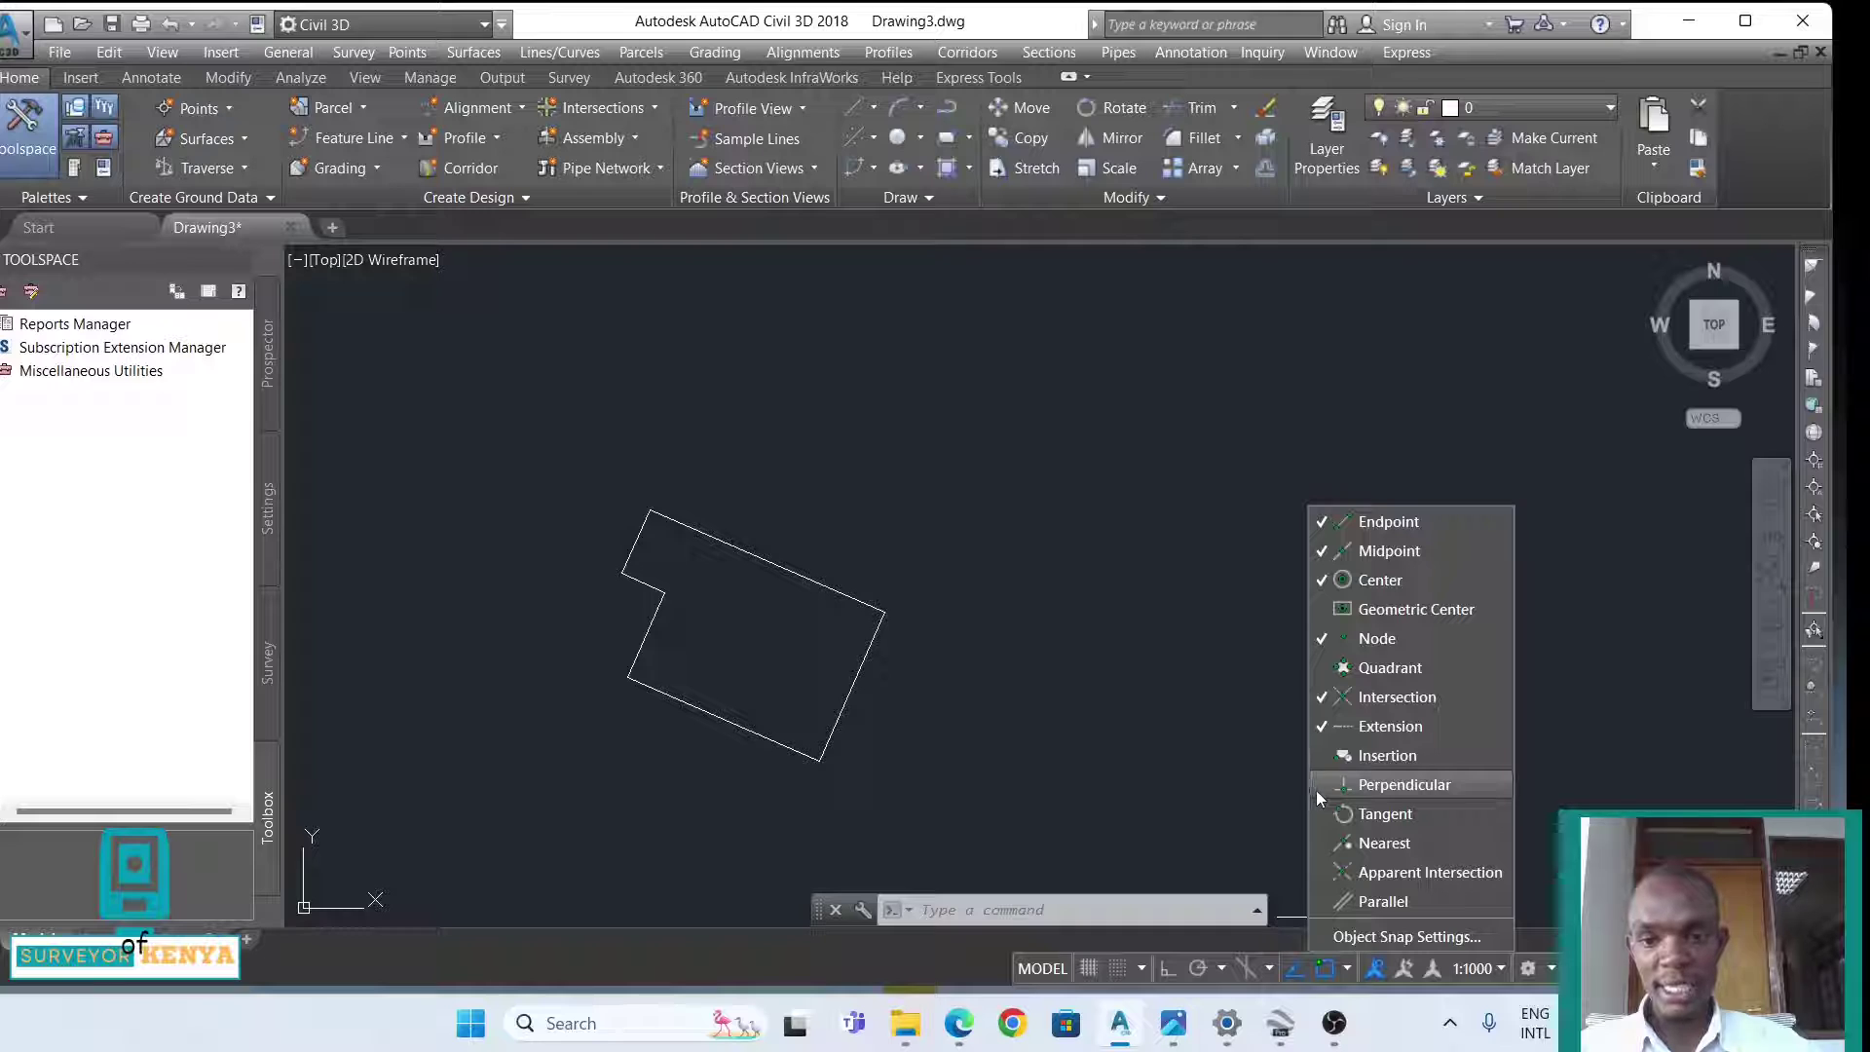
{"action": "left_click", "coordinate": [1369, 728]}
{"action": "left_click", "coordinate": [1373, 638]}
{"action": "left_click", "coordinate": [1382, 584]}
{"action": "left_click", "coordinate": [1378, 553]}
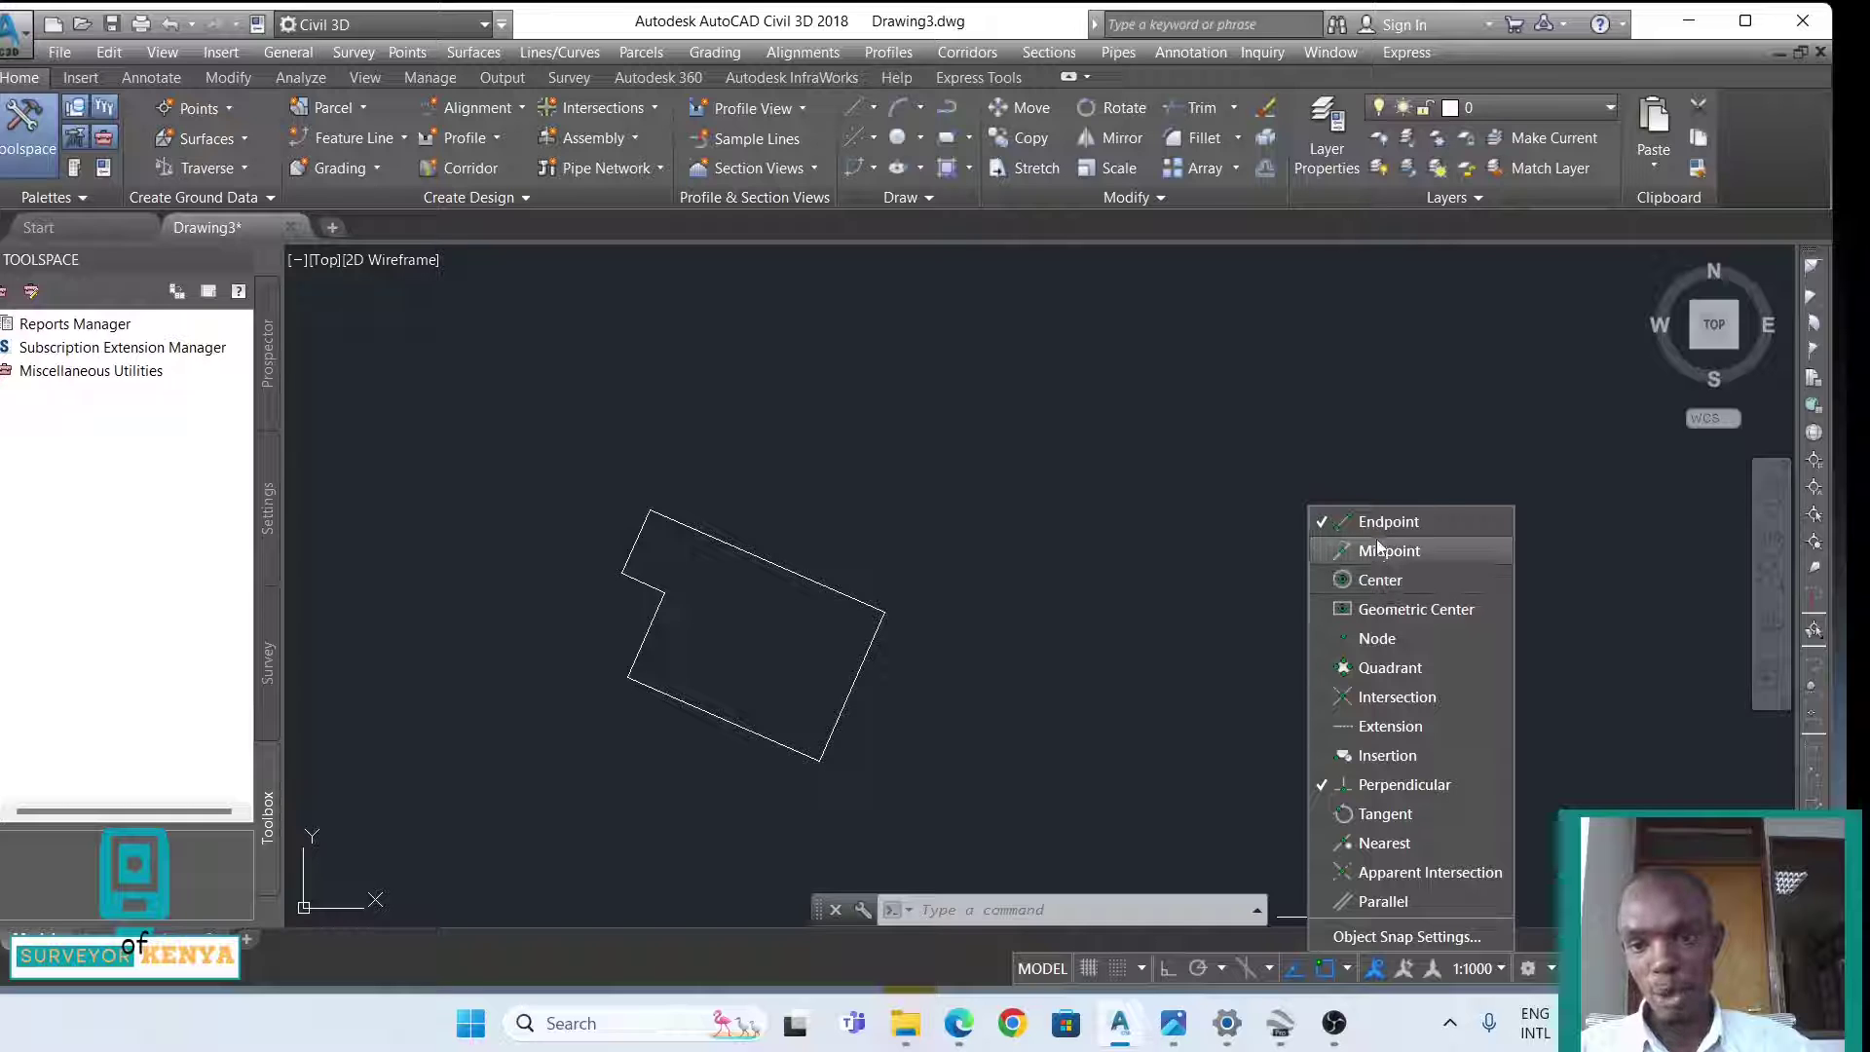
{"action": "left_click", "coordinate": [1377, 526]}
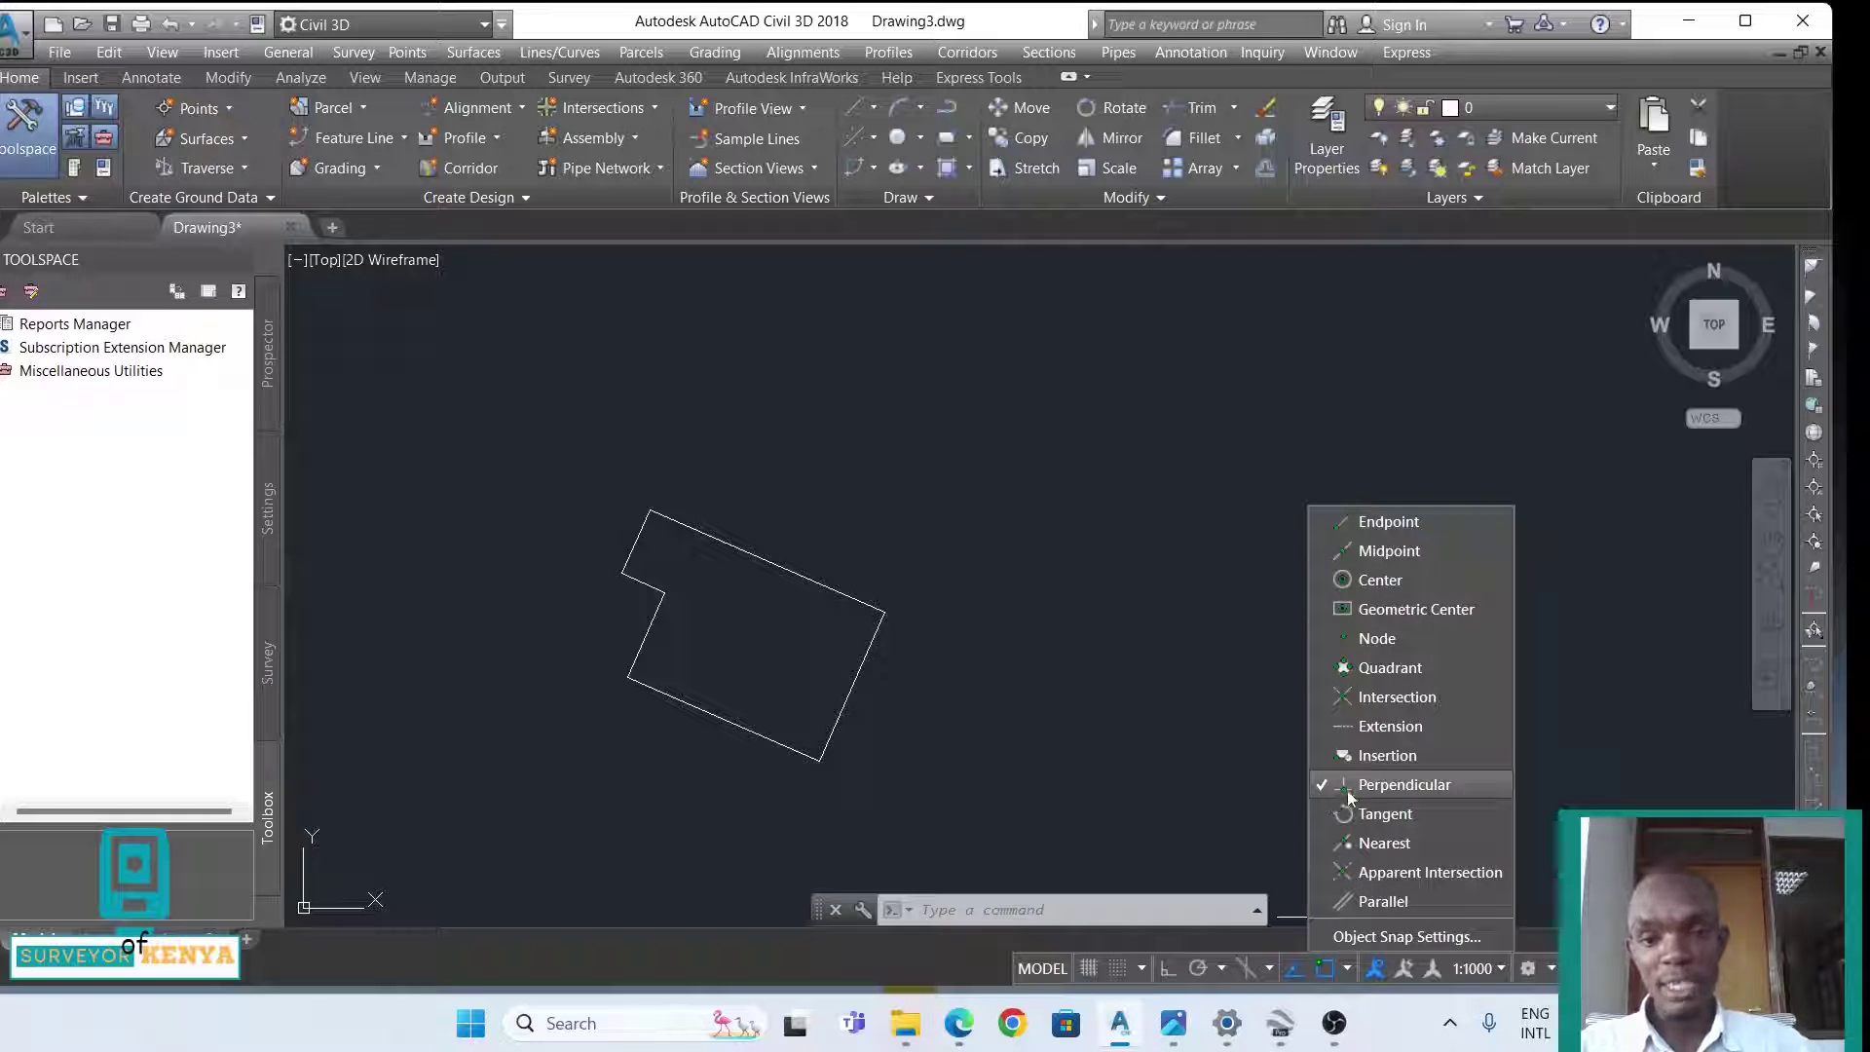
{"action": "left_click", "coordinate": [873, 107]}
{"action": "left_click", "coordinate": [906, 142]}
- Draw a test line from a point above the parcel, snapped perpendicular onto the long top edge
{"action": "scroll", "coordinate": [814, 479], "scroll_direction": "up", "scroll_amount": 2}
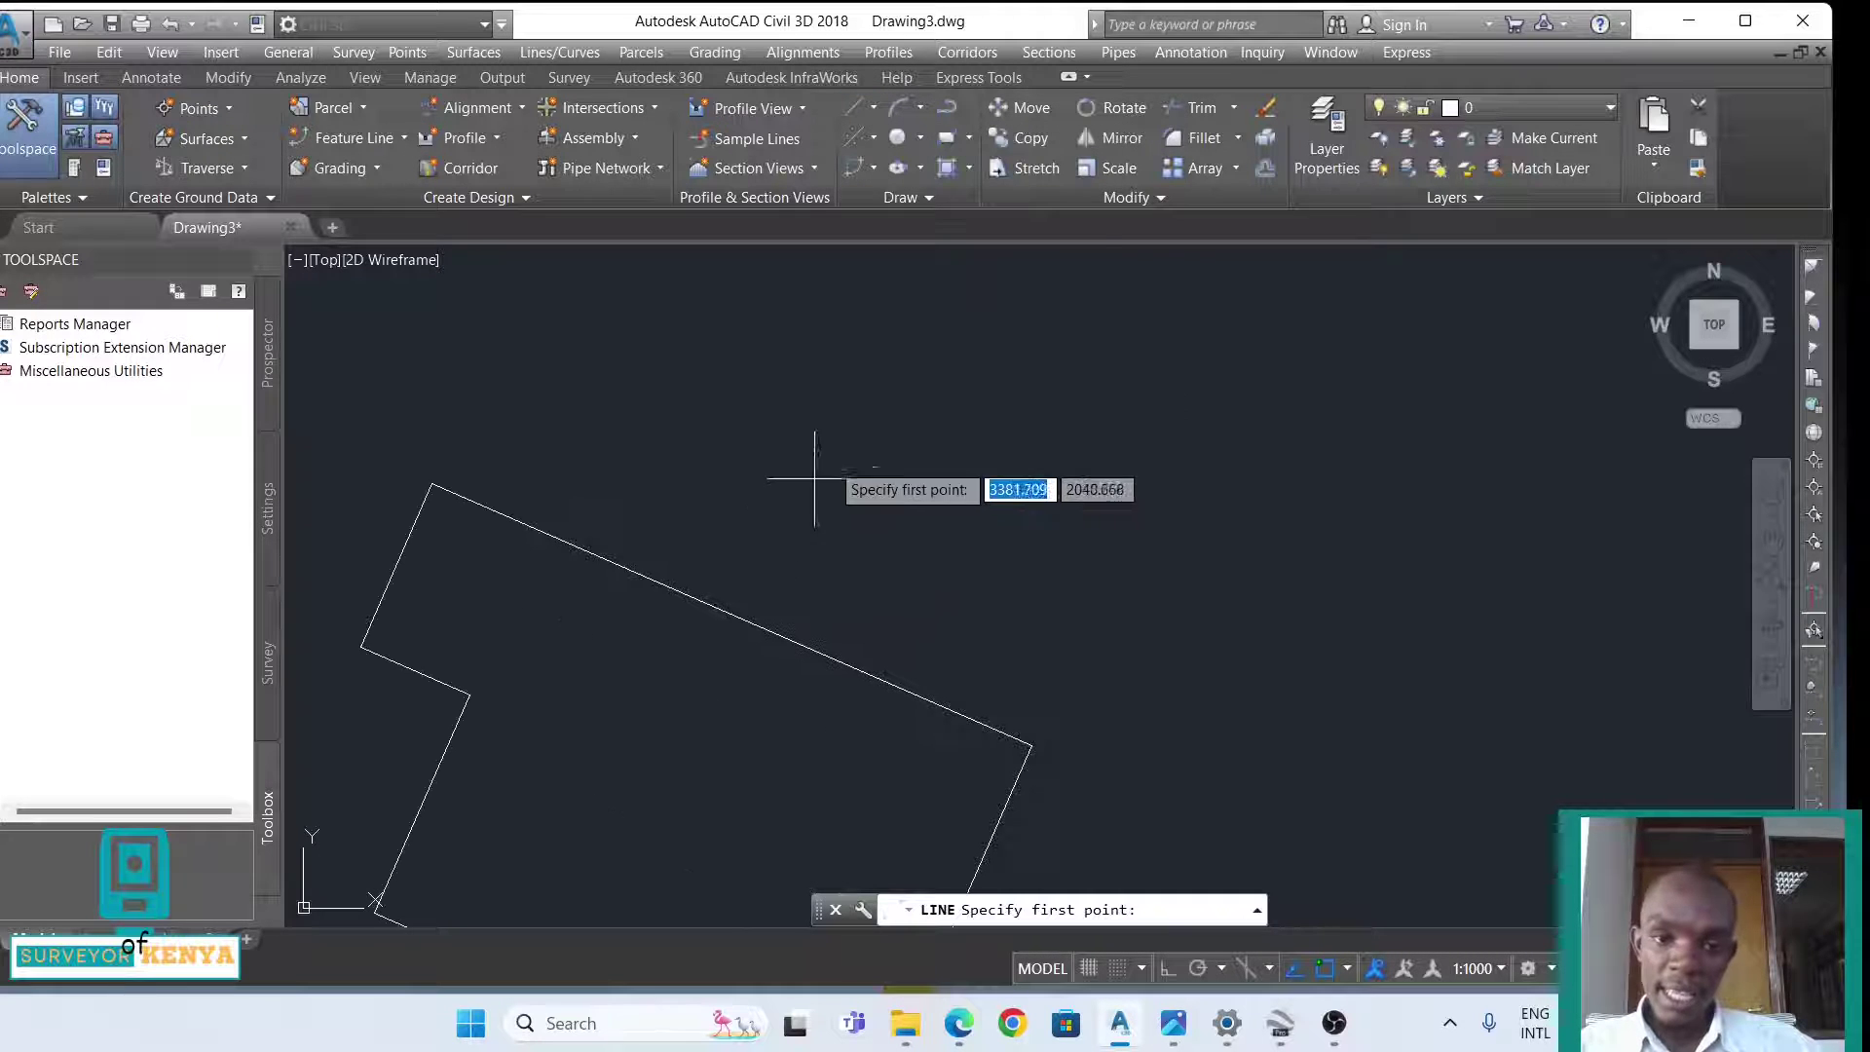
{"action": "left_click", "coordinate": [868, 323]}
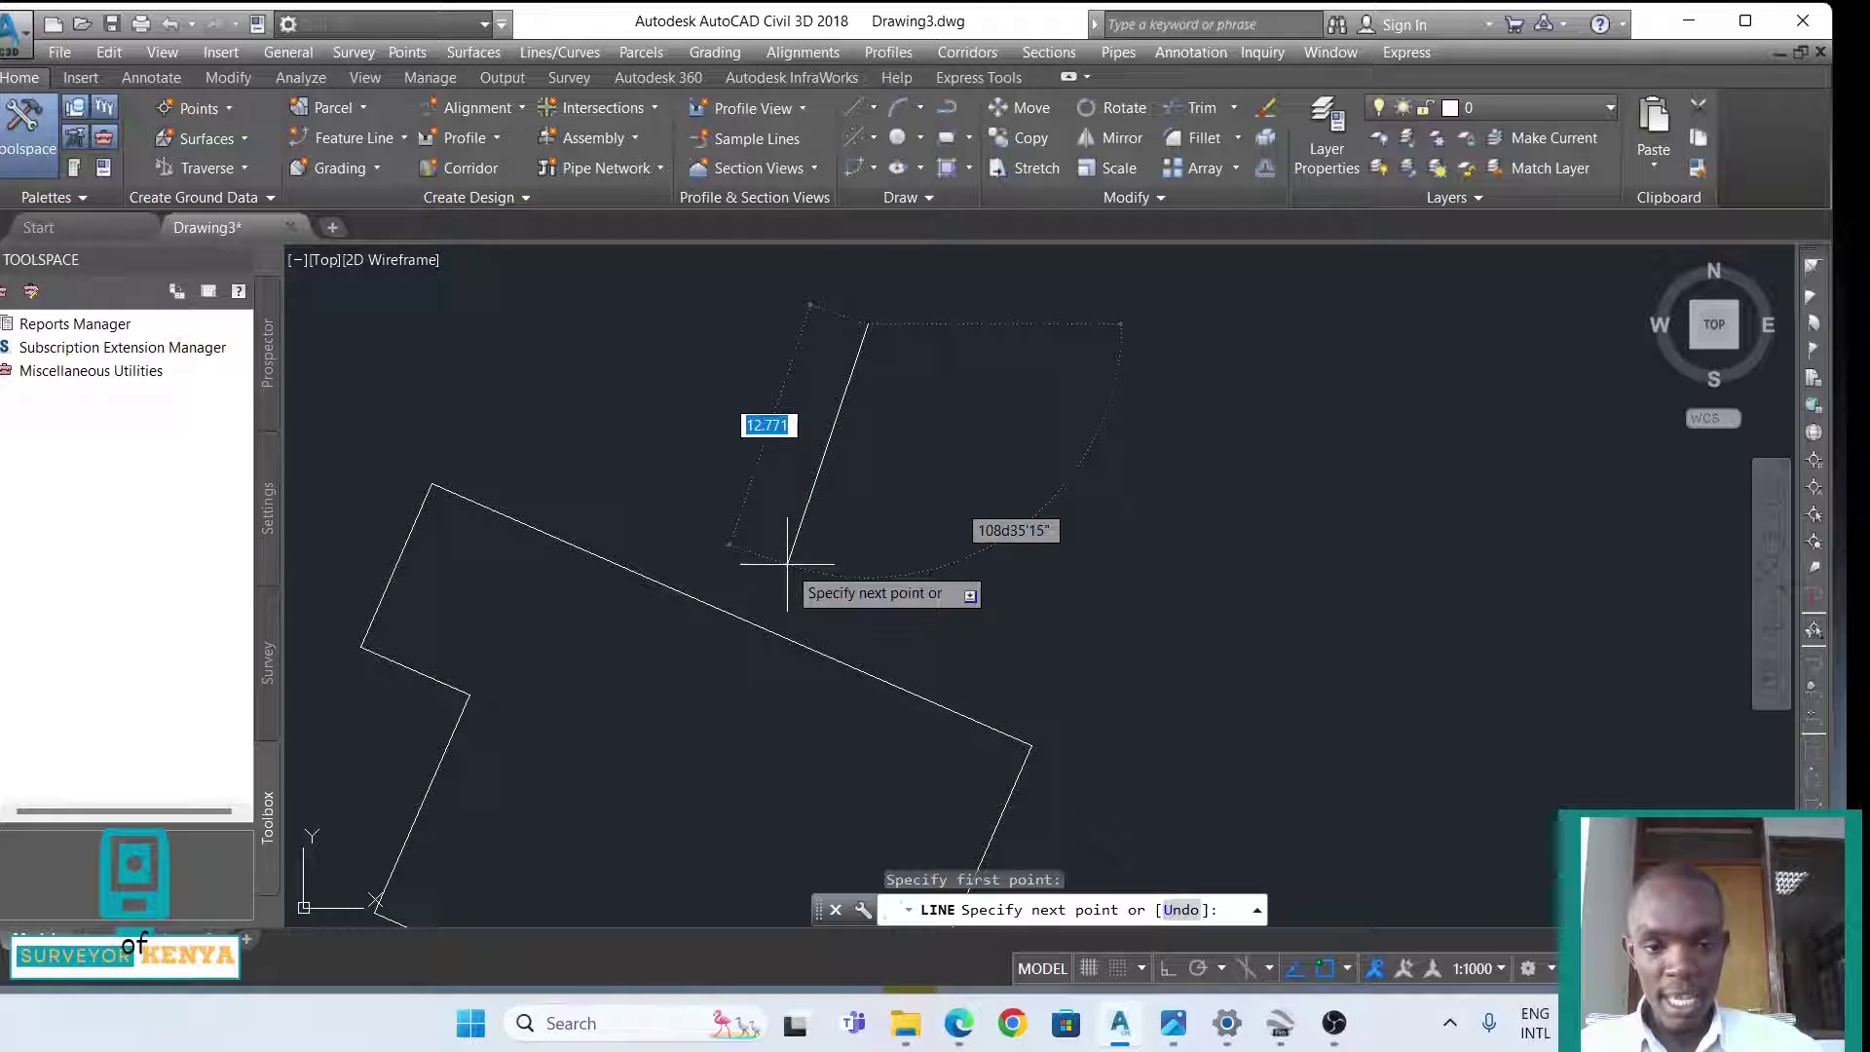
{"action": "scroll", "coordinate": [780, 606], "scroll_direction": "up", "scroll_amount": 3}
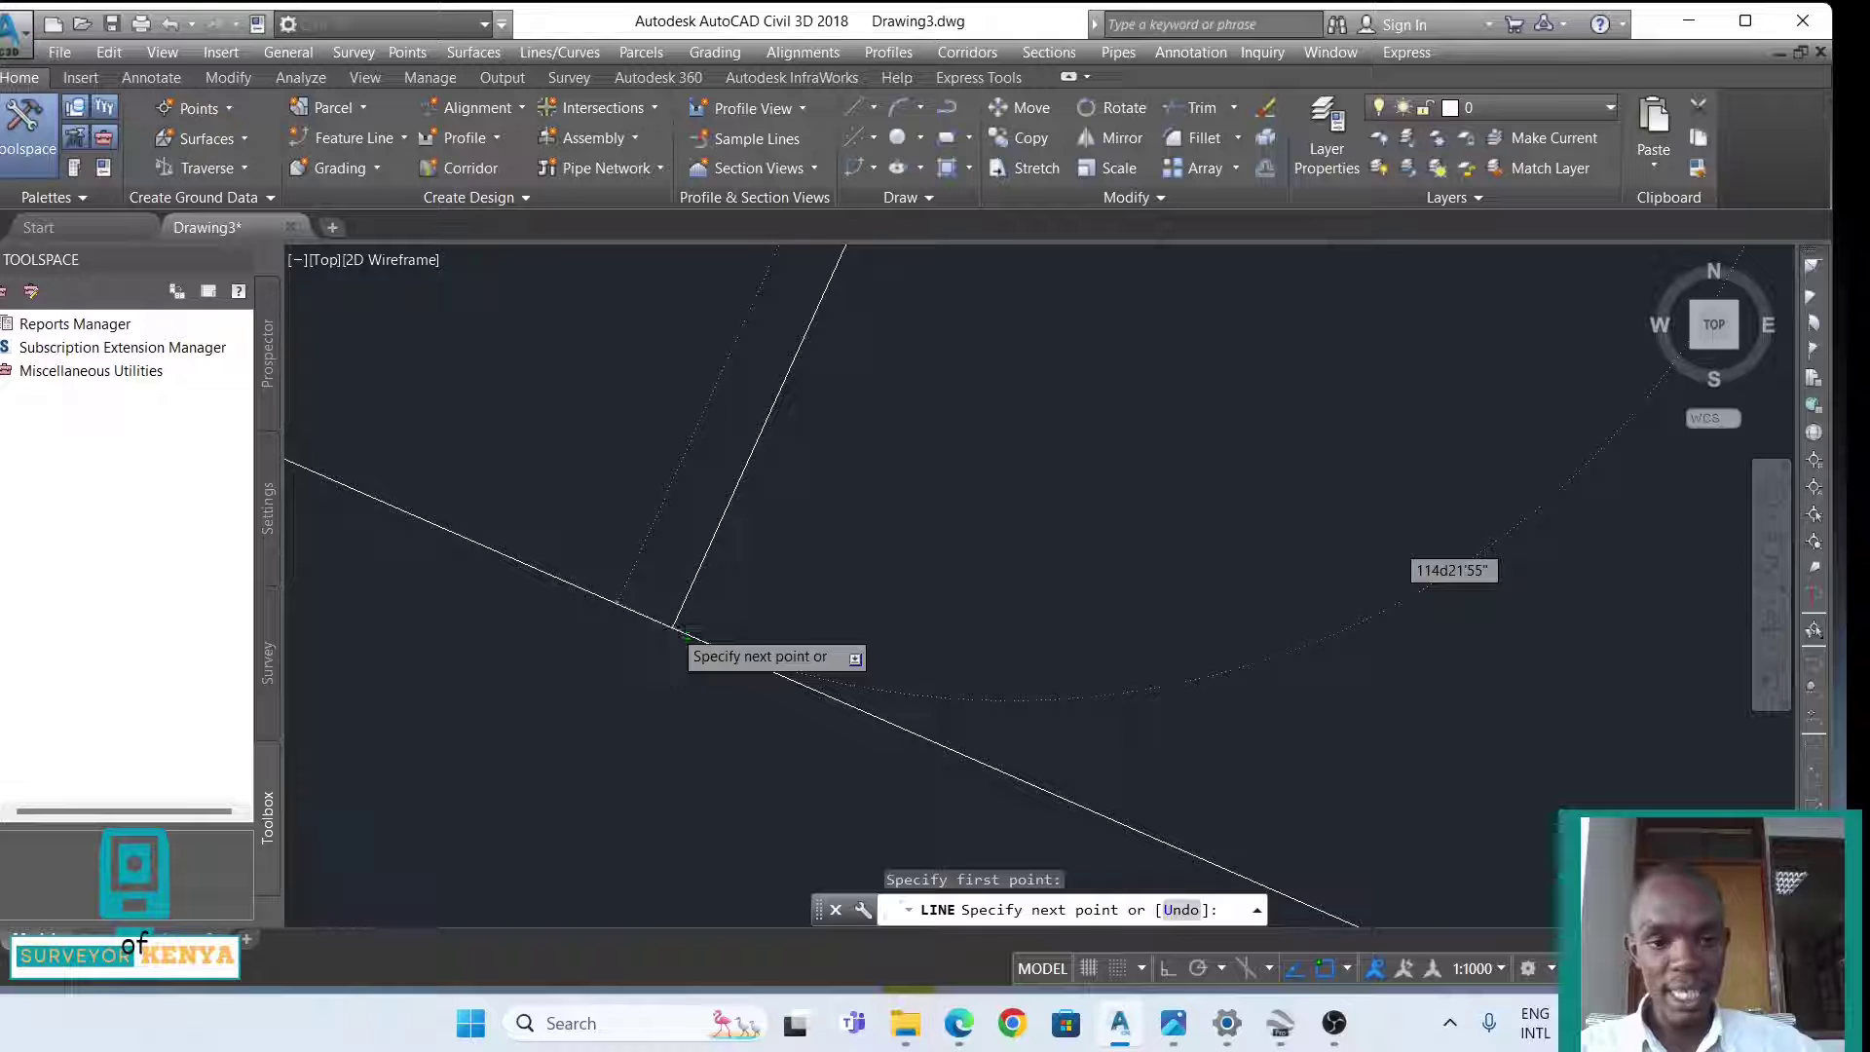
{"action": "middle_click_drag", "start_coordinate": [688, 632], "coordinate": [685, 495]}
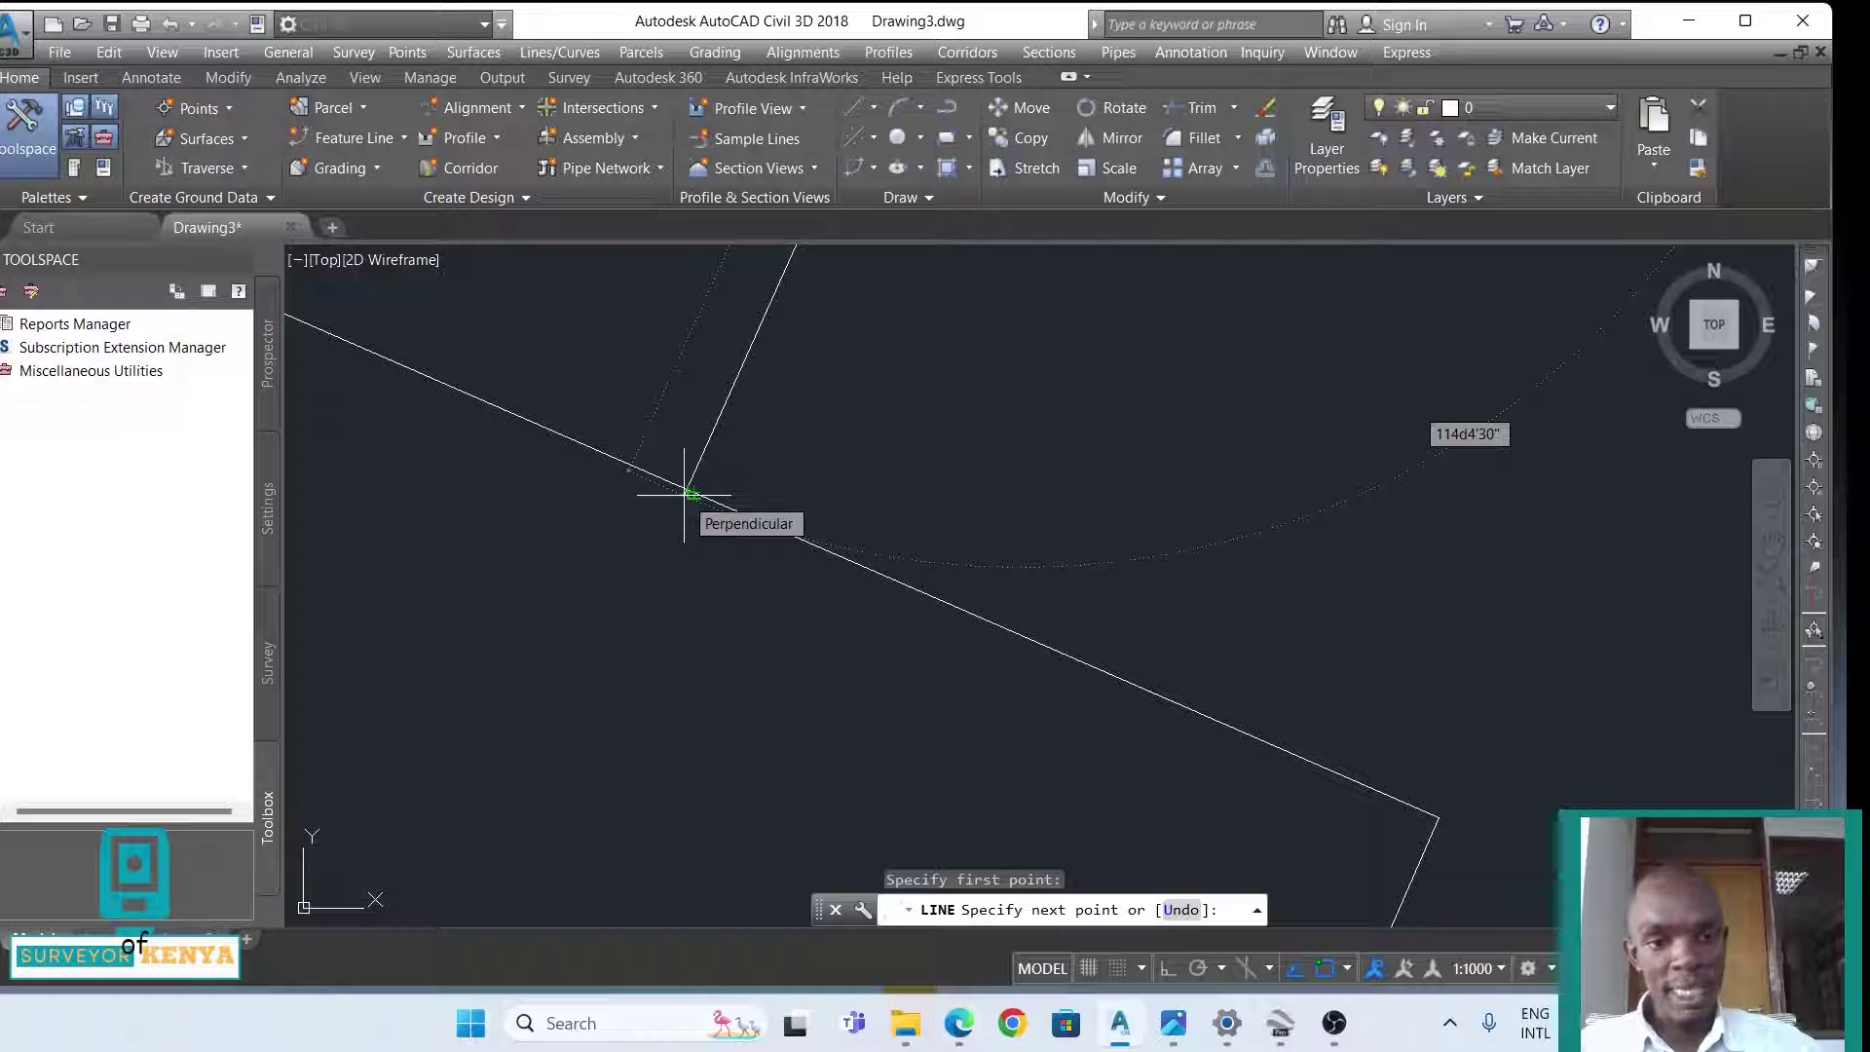
{"action": "left_click", "coordinate": [685, 495]}
{"action": "key", "text": "Escape"}
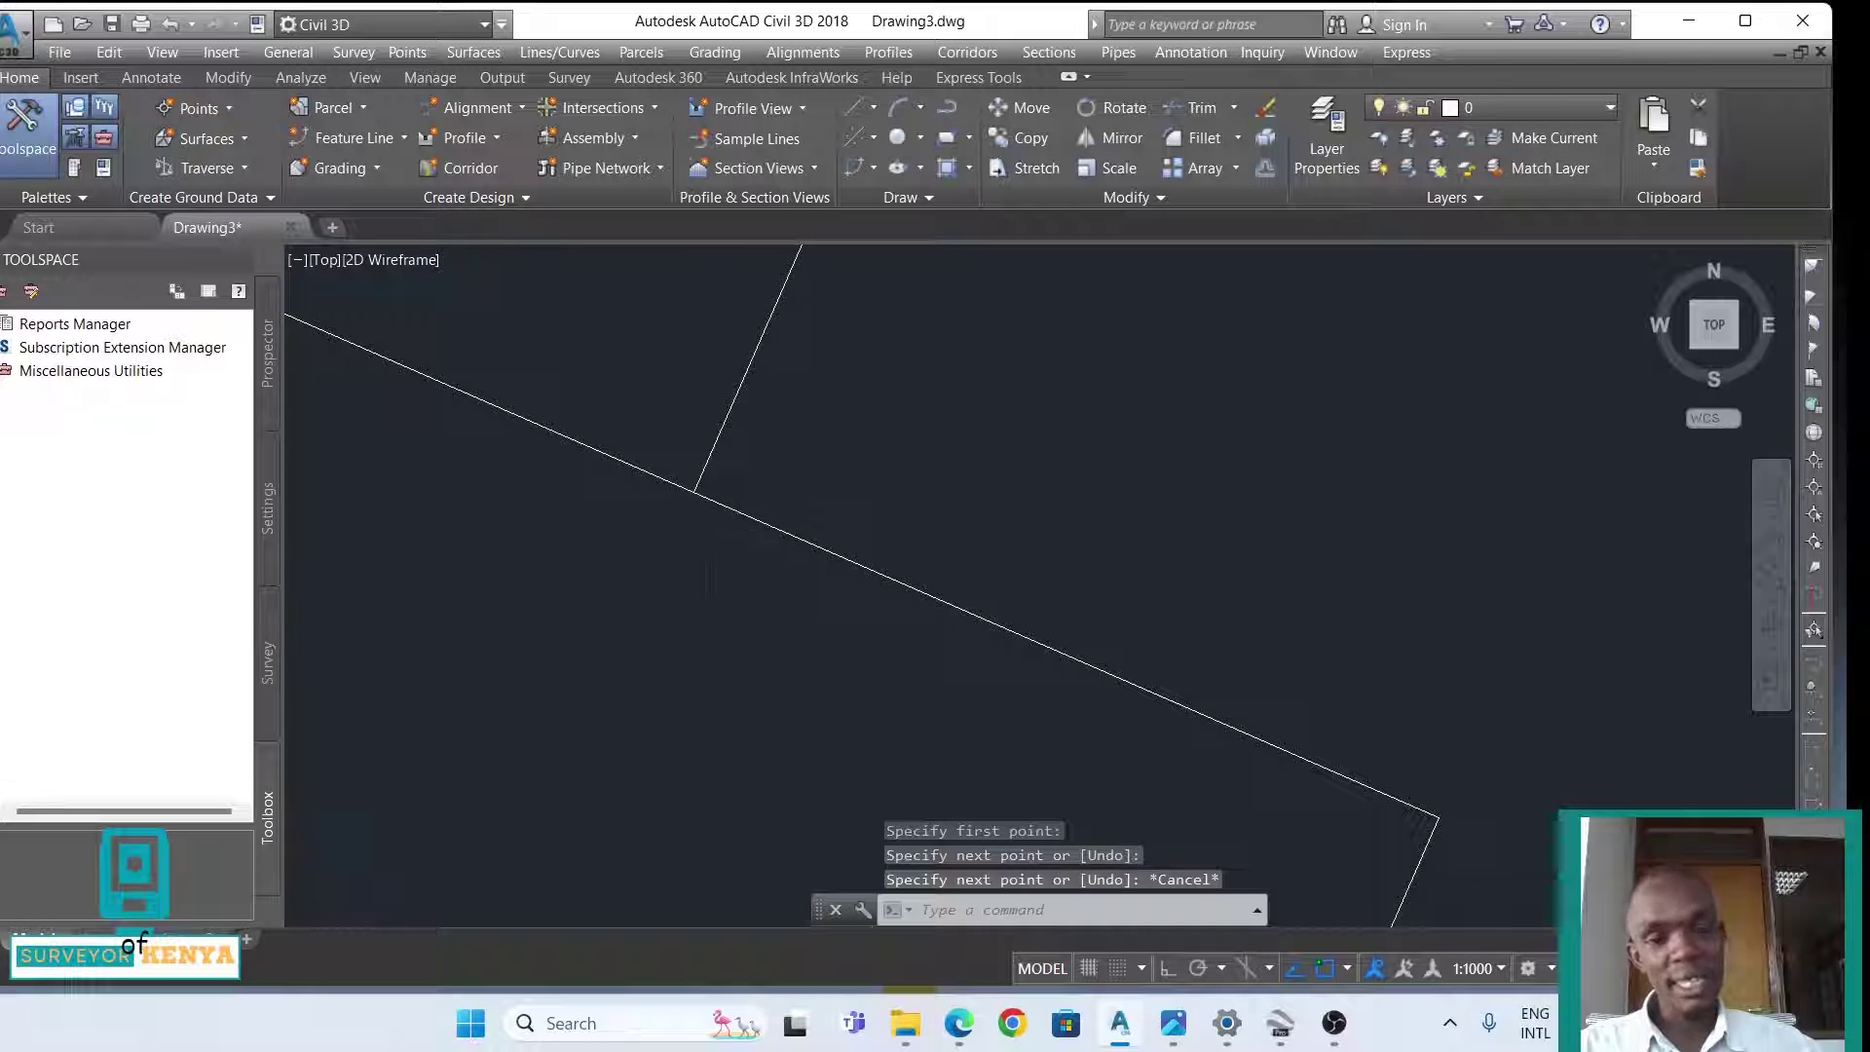
{"action": "scroll", "coordinate": [974, 522], "scroll_direction": "down", "scroll_amount": 3}
{"action": "middle_click_drag", "start_coordinate": [865, 535], "coordinate": [974, 405]}
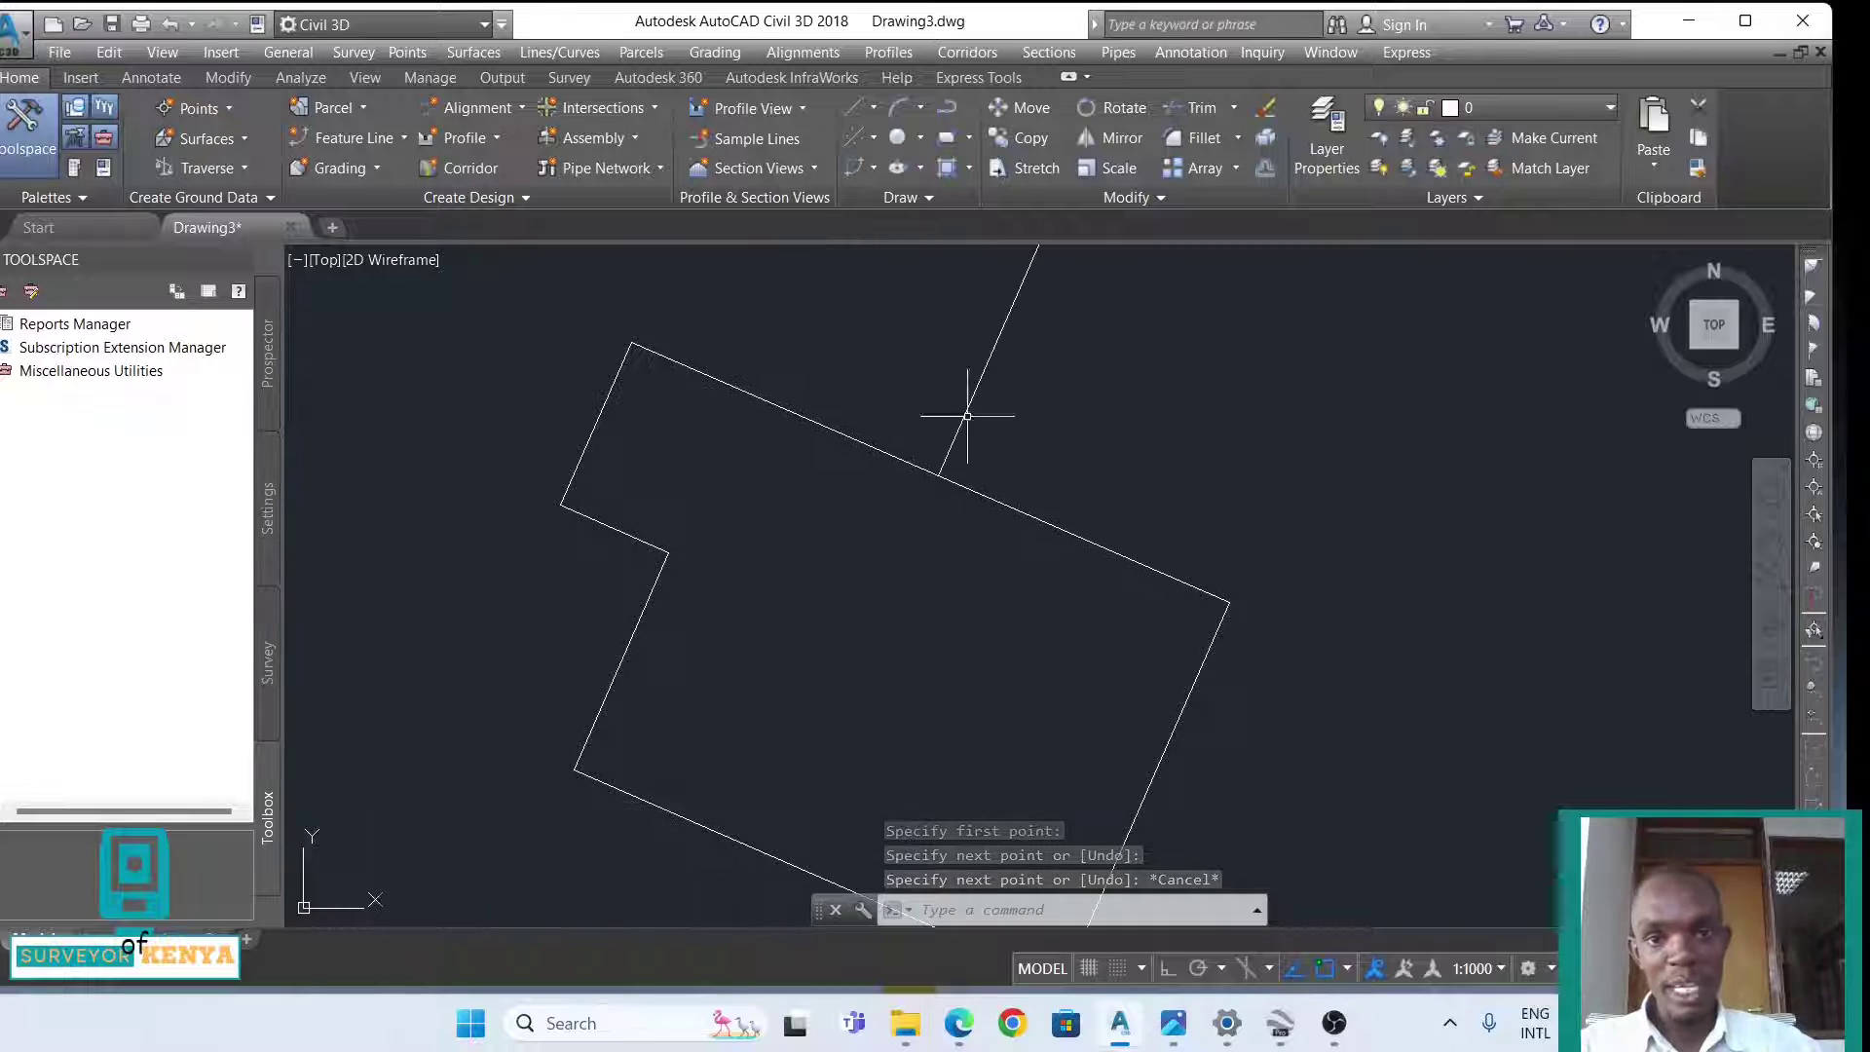
- Draw a test polyline from outside the upper-left corner, ending perpendicular to the short left edge
{"action": "left_click", "coordinate": [947, 108]}
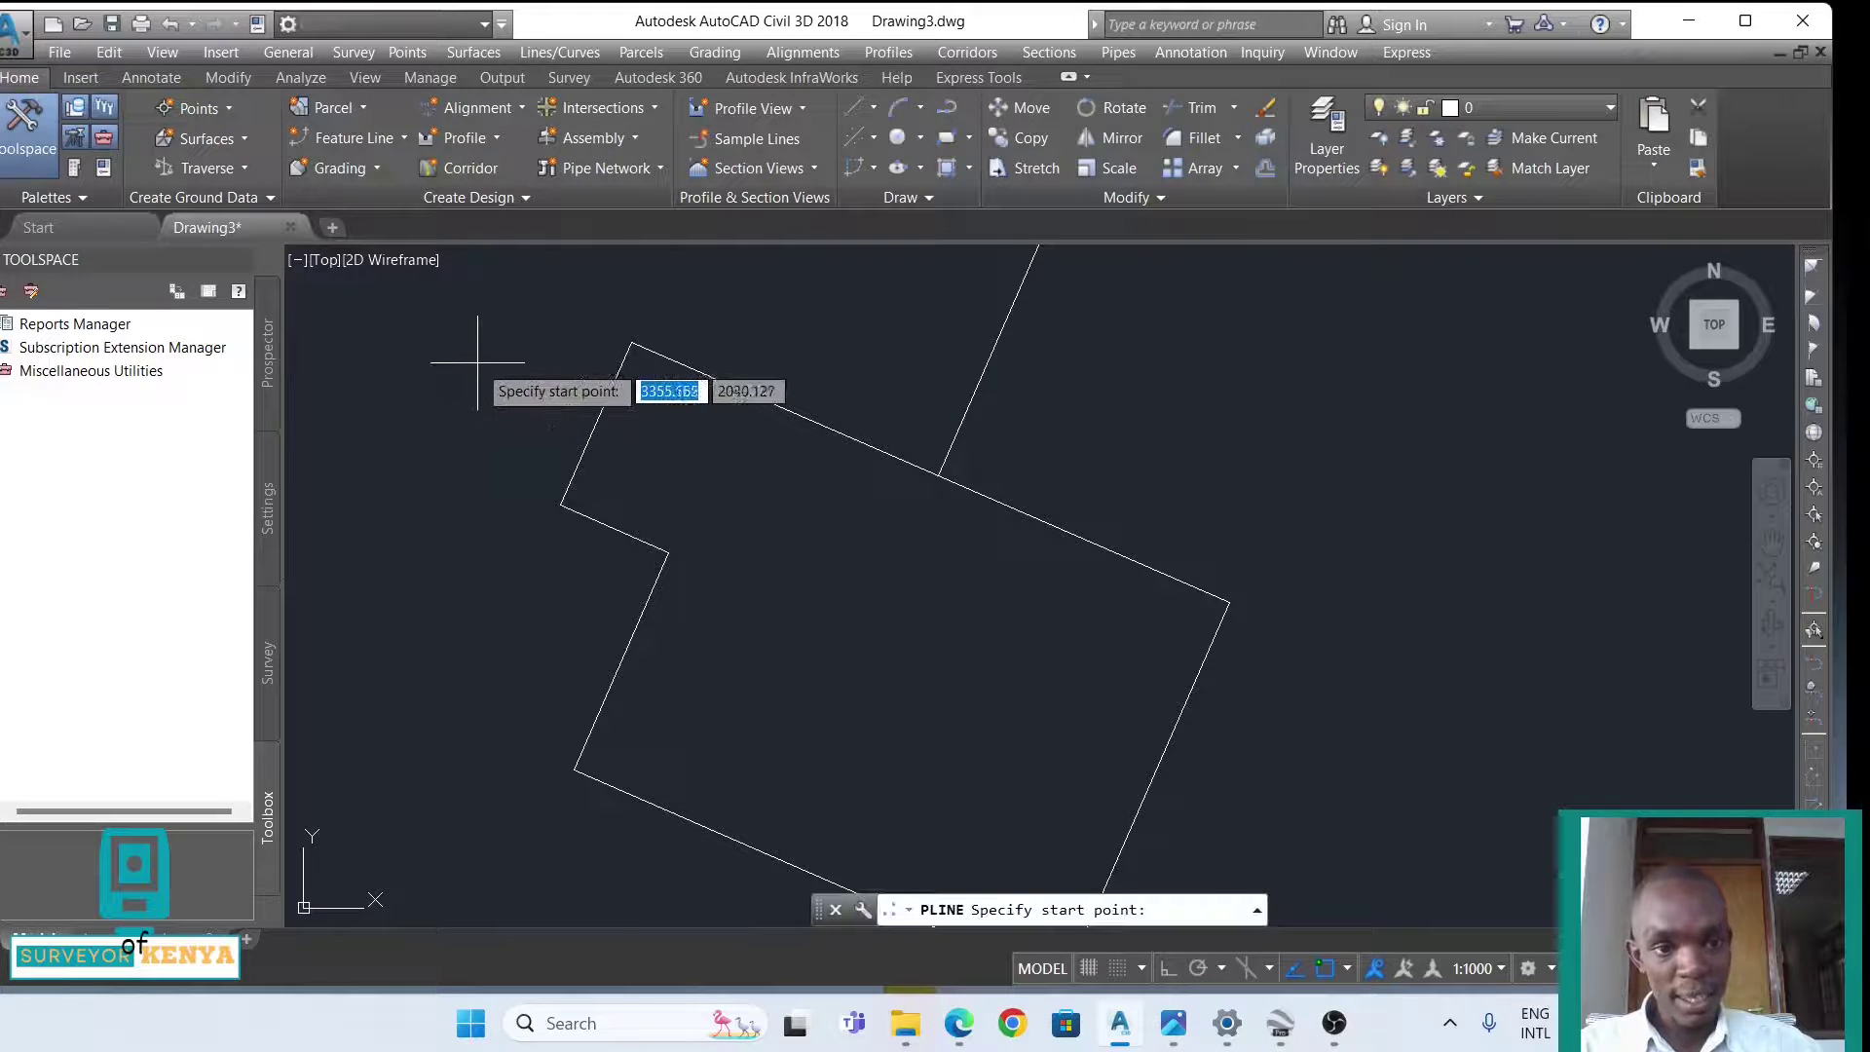
{"action": "left_click", "coordinate": [462, 355]}
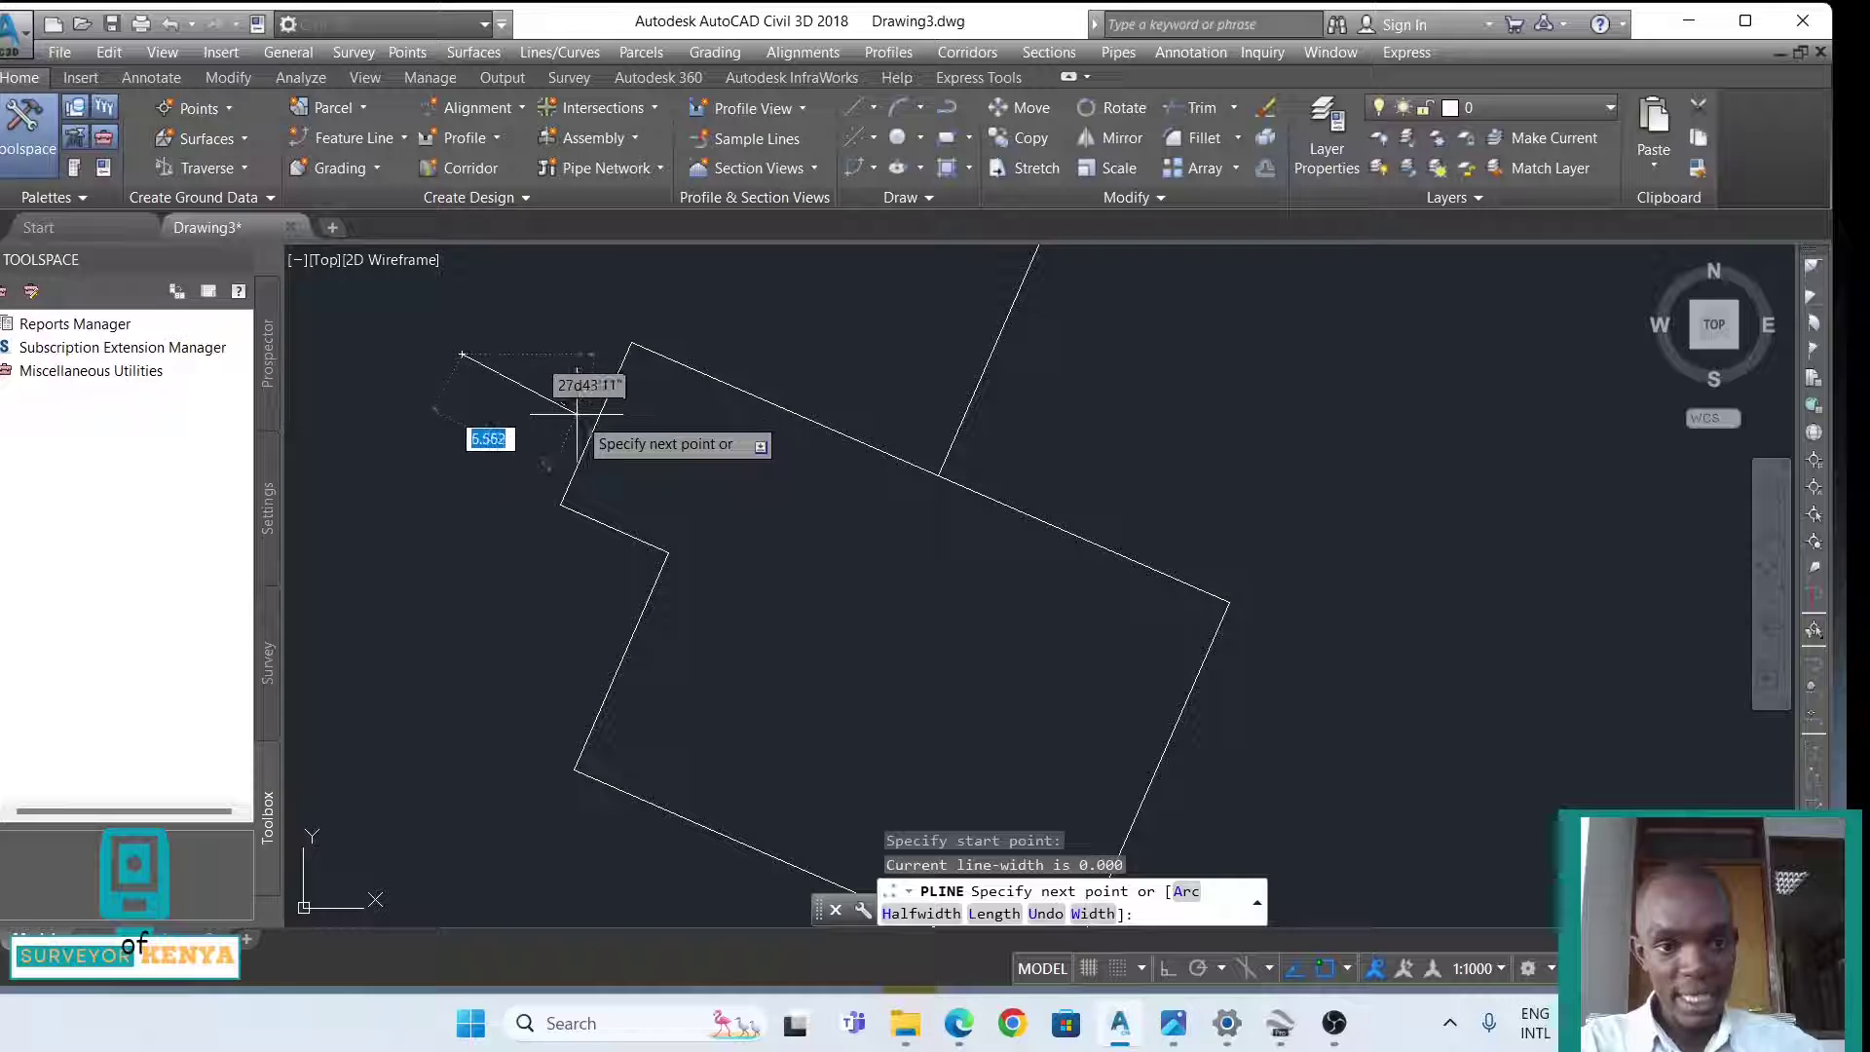
{"action": "scroll", "coordinate": [581, 417], "scroll_direction": "up", "scroll_amount": 2}
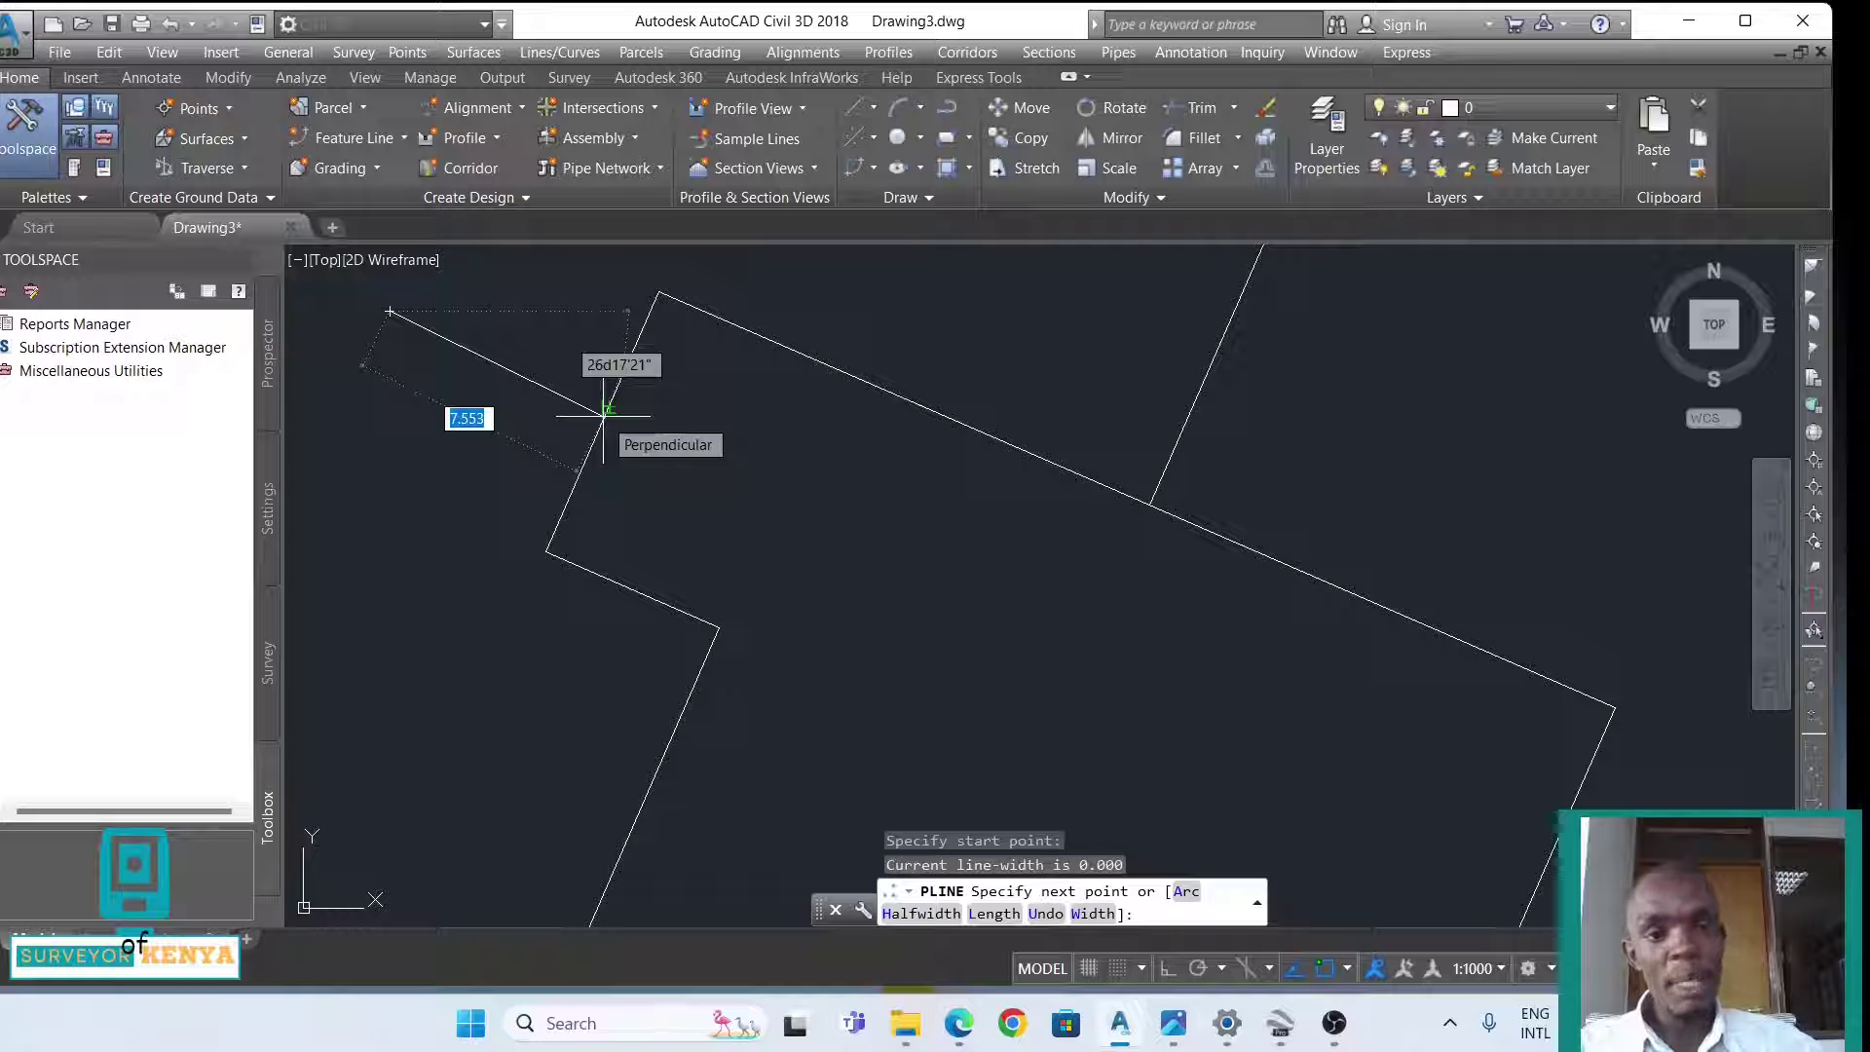
{"action": "left_click", "coordinate": [606, 408]}
{"action": "key", "text": "Return"}
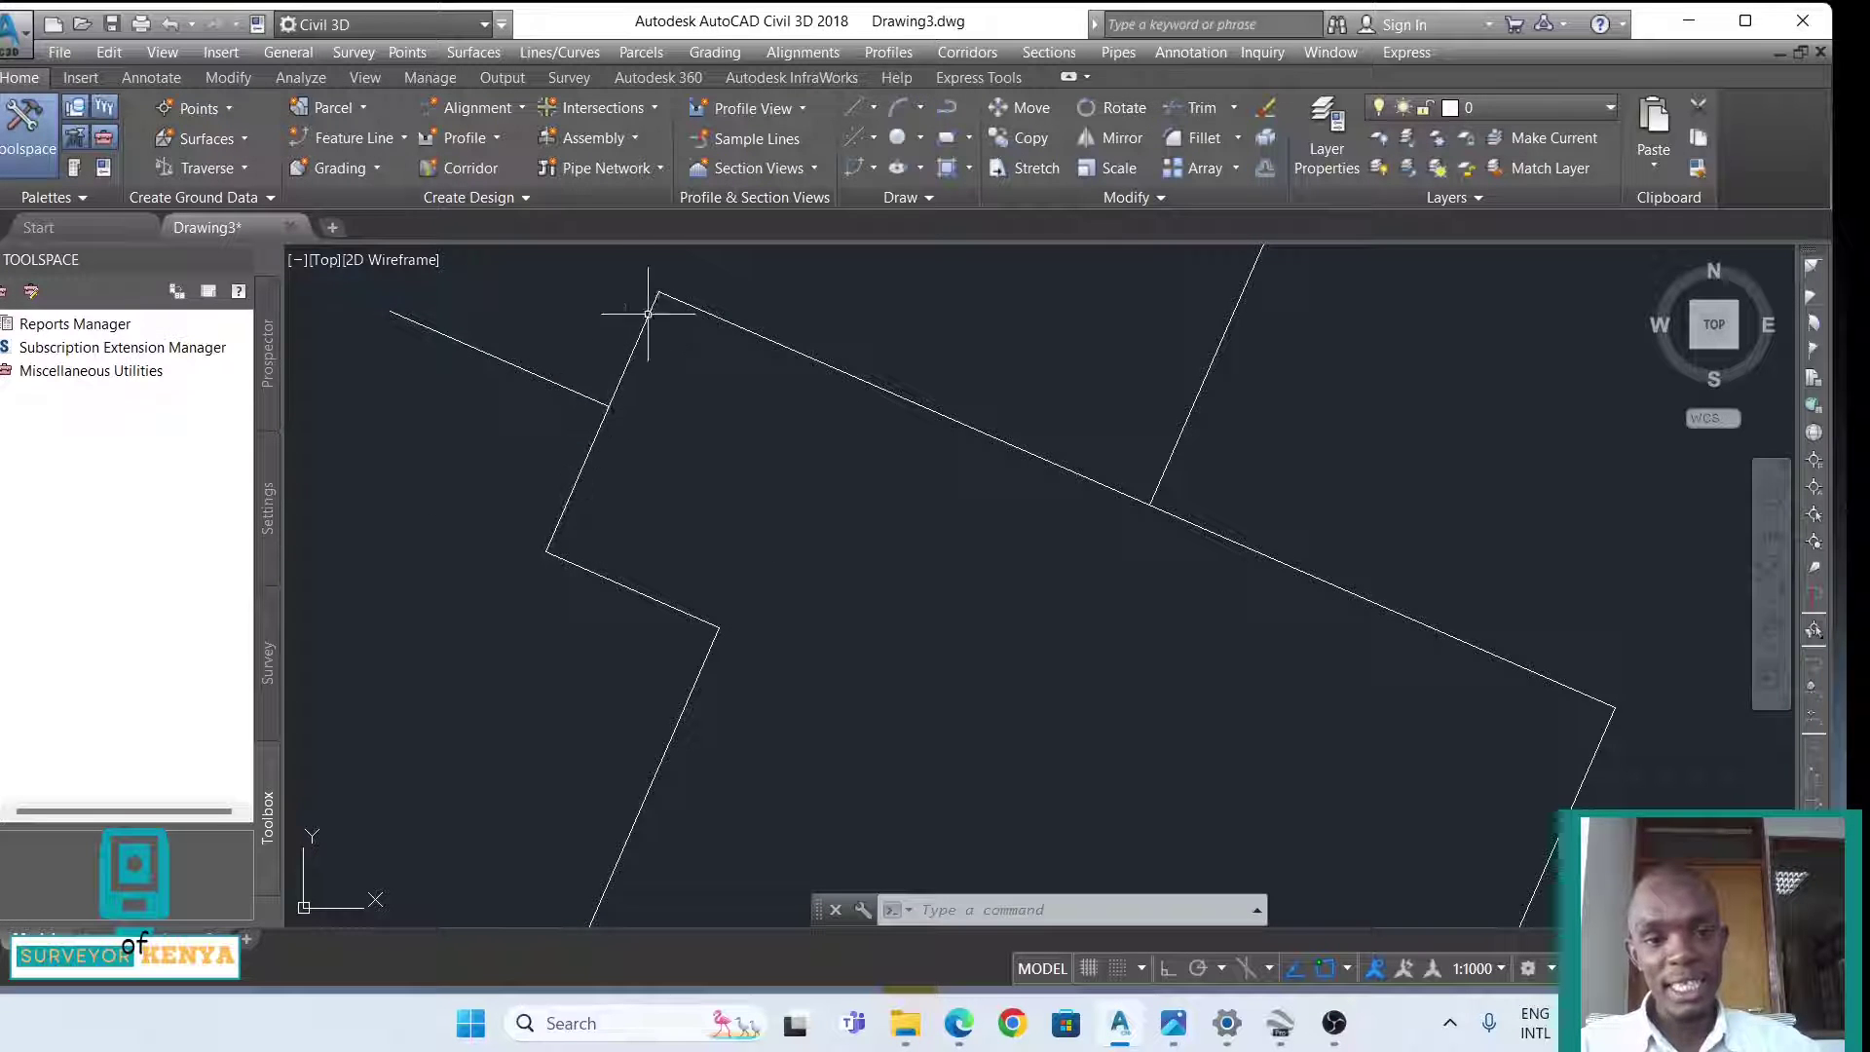
{"action": "scroll", "coordinate": [701, 534], "scroll_direction": "down", "scroll_amount": 2}
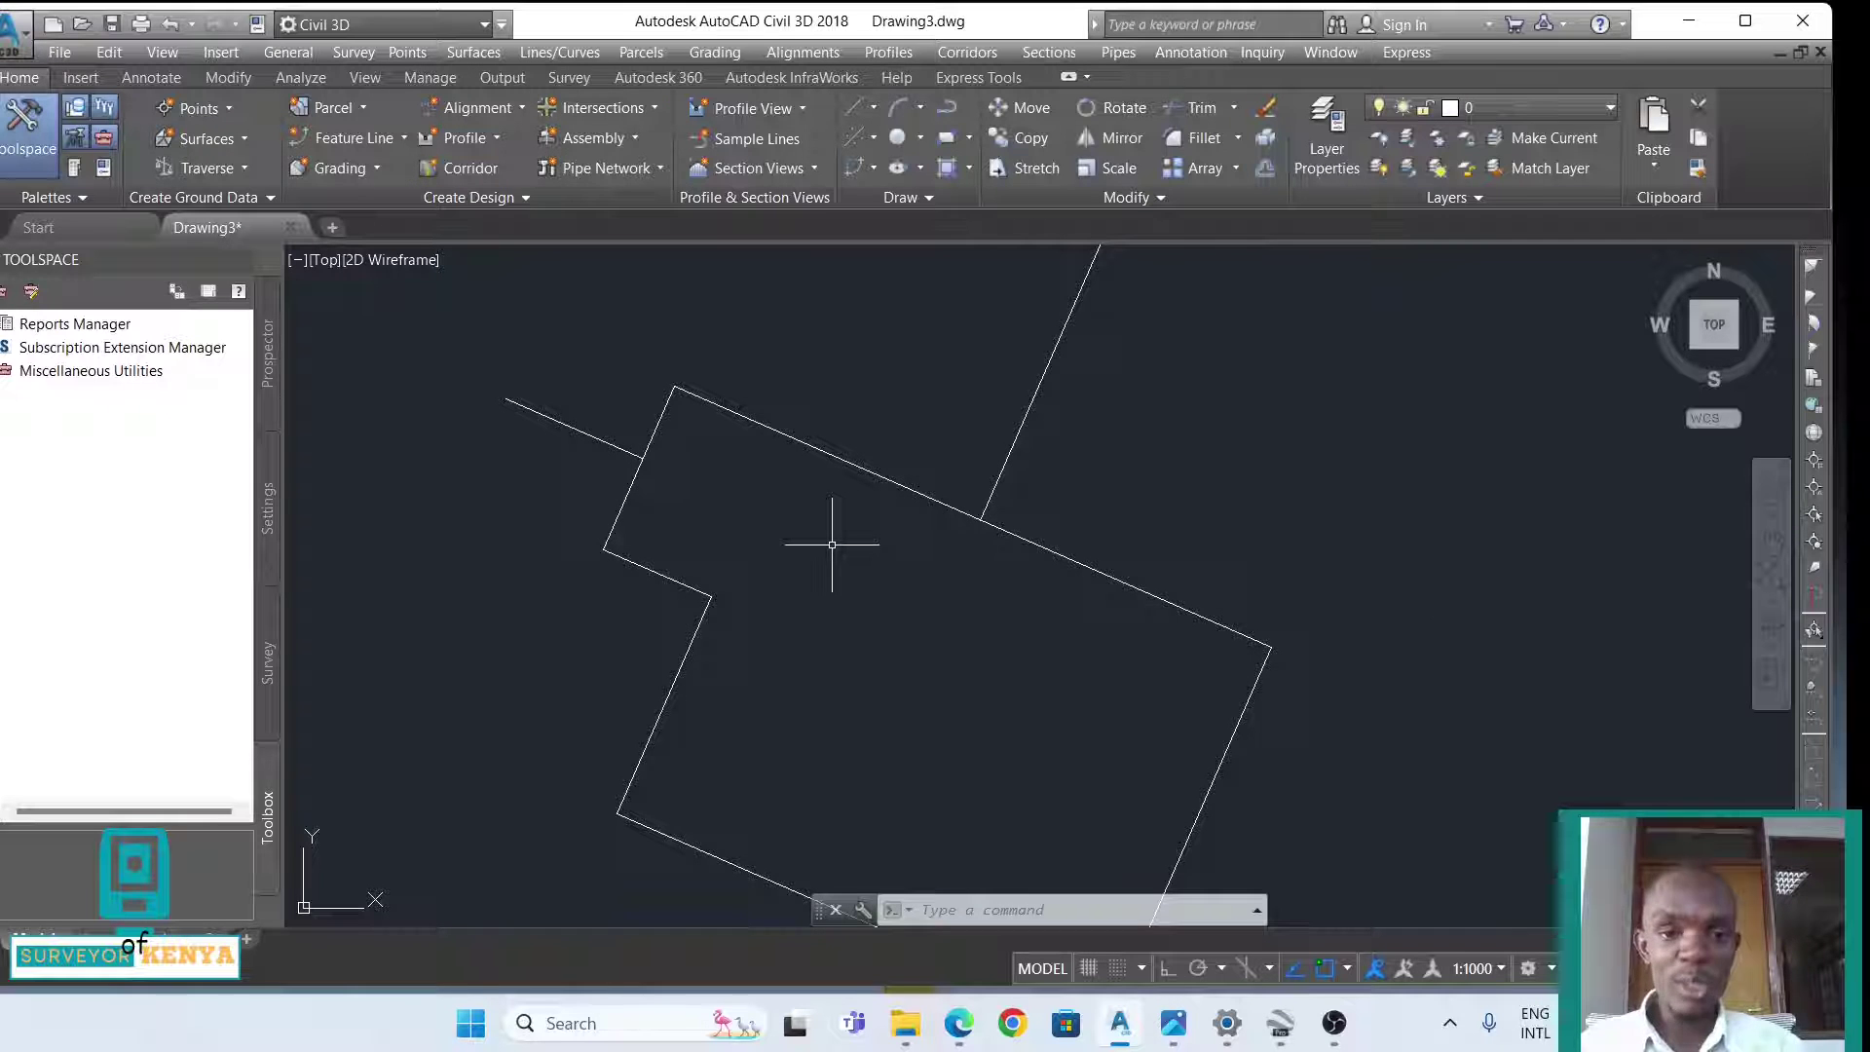